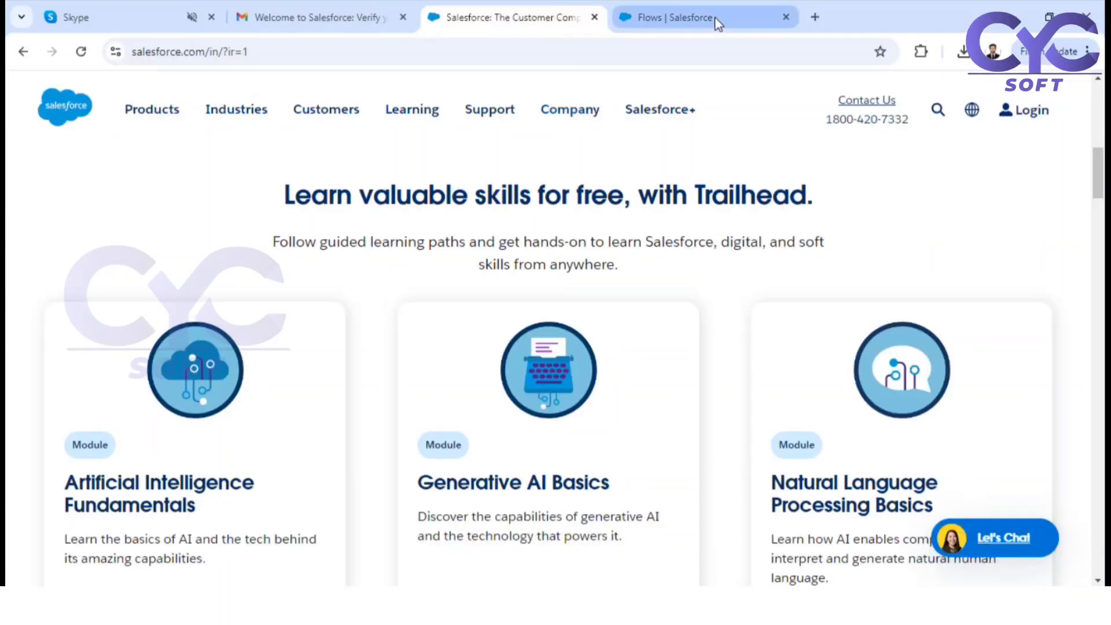
Switch to Salesforce in the browser, search the apps and items for "acc", and open Accounts in a new browser tab
{"action": "left_click", "coordinate": [716, 19]}
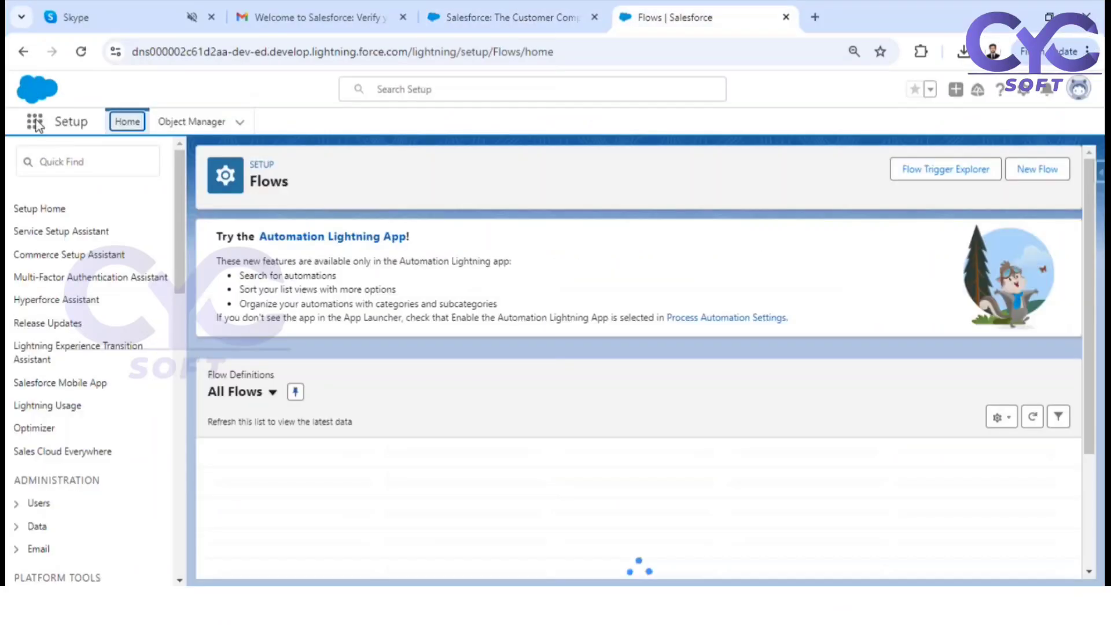
{"action": "left_click", "coordinate": [36, 122]}
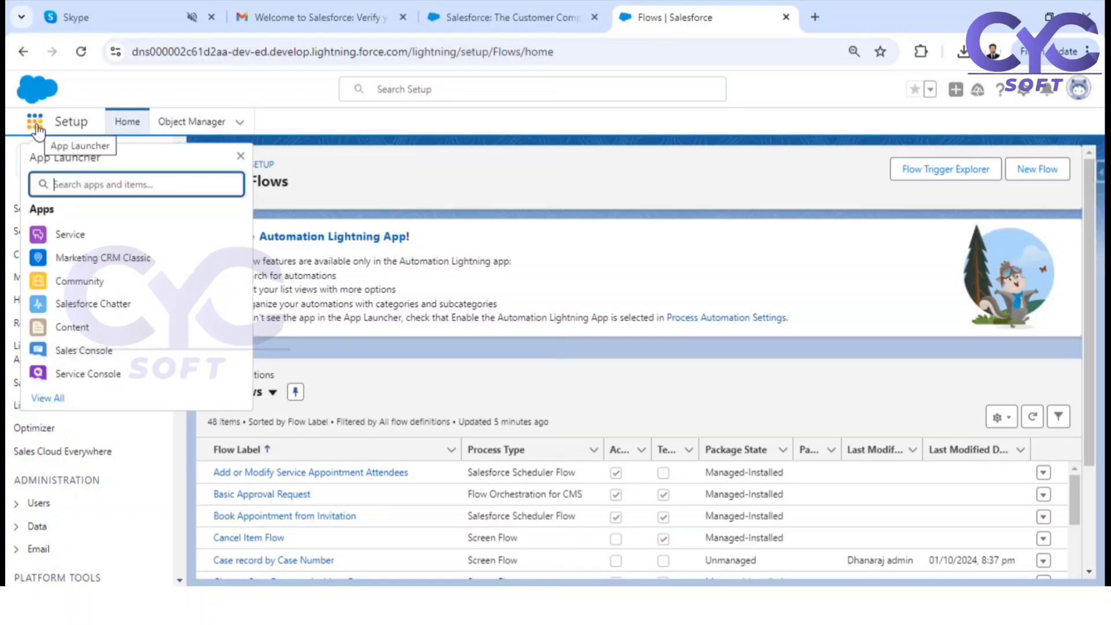
{"action": "type", "text": "acc"}
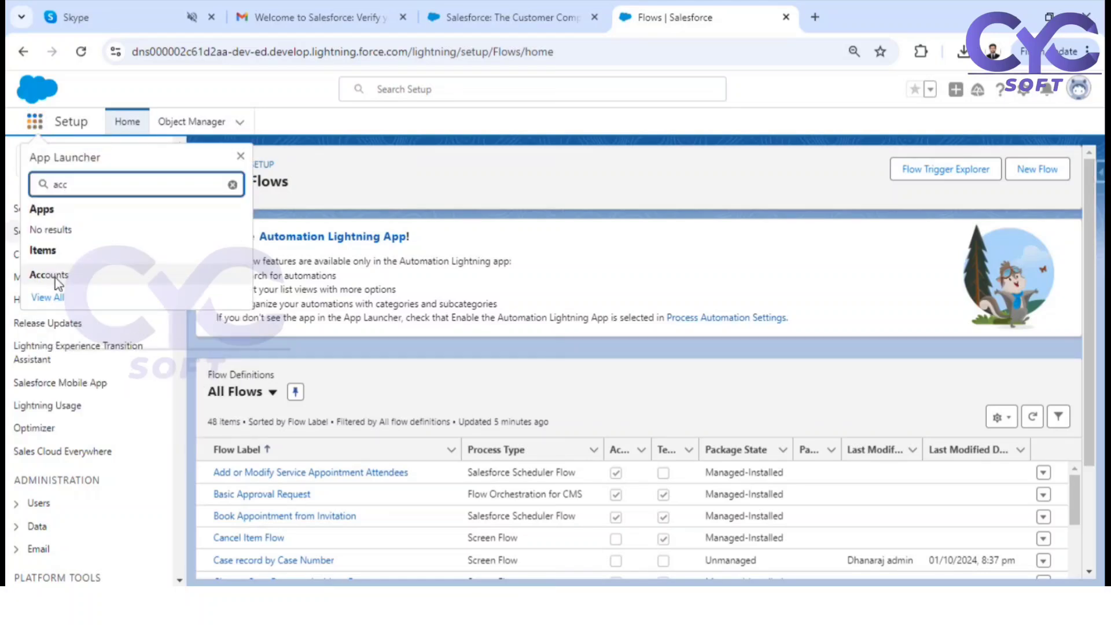
{"action": "right_click", "coordinate": [64, 278]}
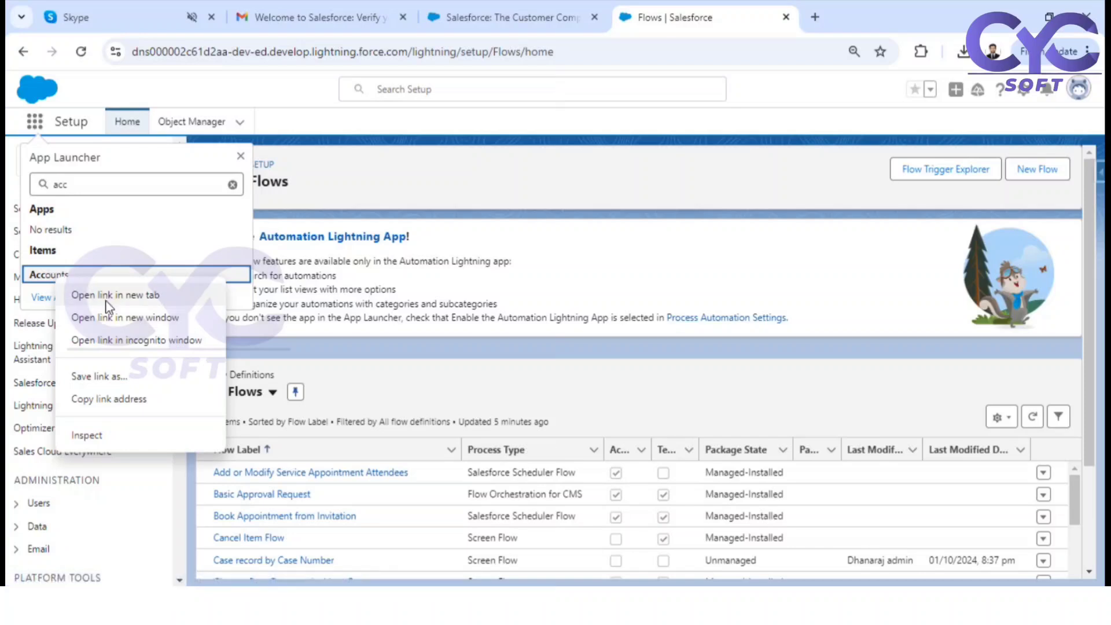
{"action": "left_click", "coordinate": [106, 297]}
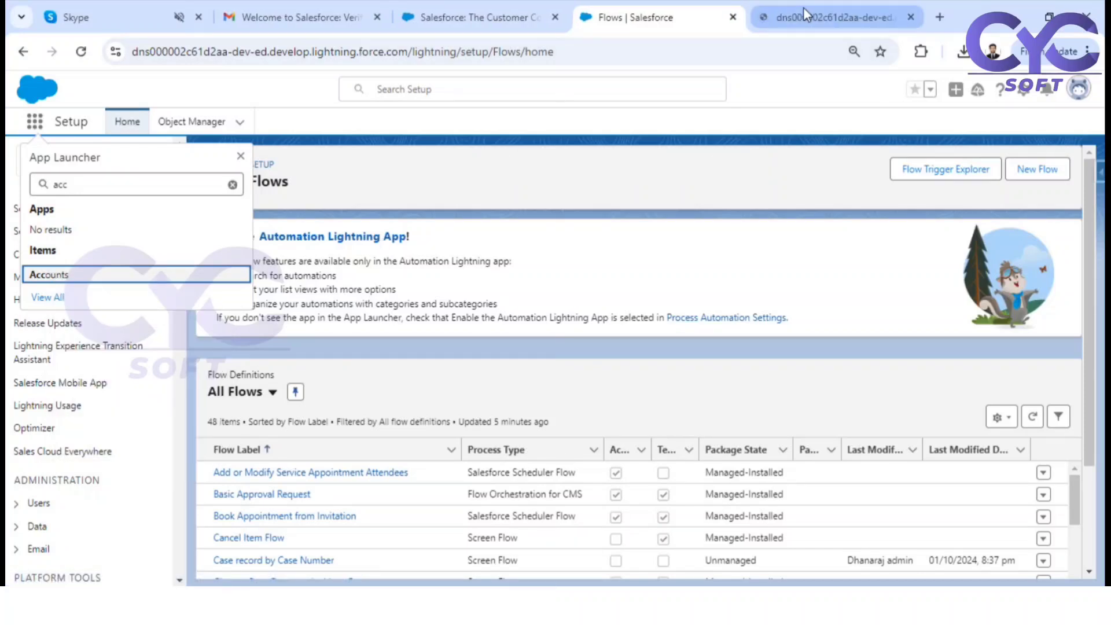
{"action": "left_click", "coordinate": [804, 8]}
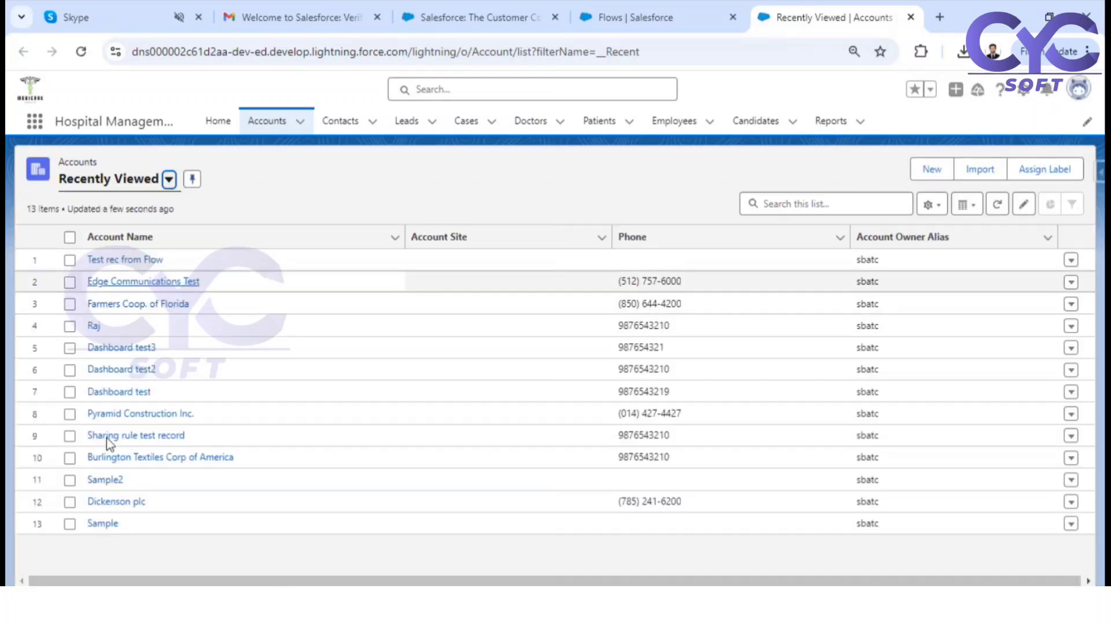
Open the Edge Communications Test account and view its detail fields
{"action": "left_click", "coordinate": [152, 286]}
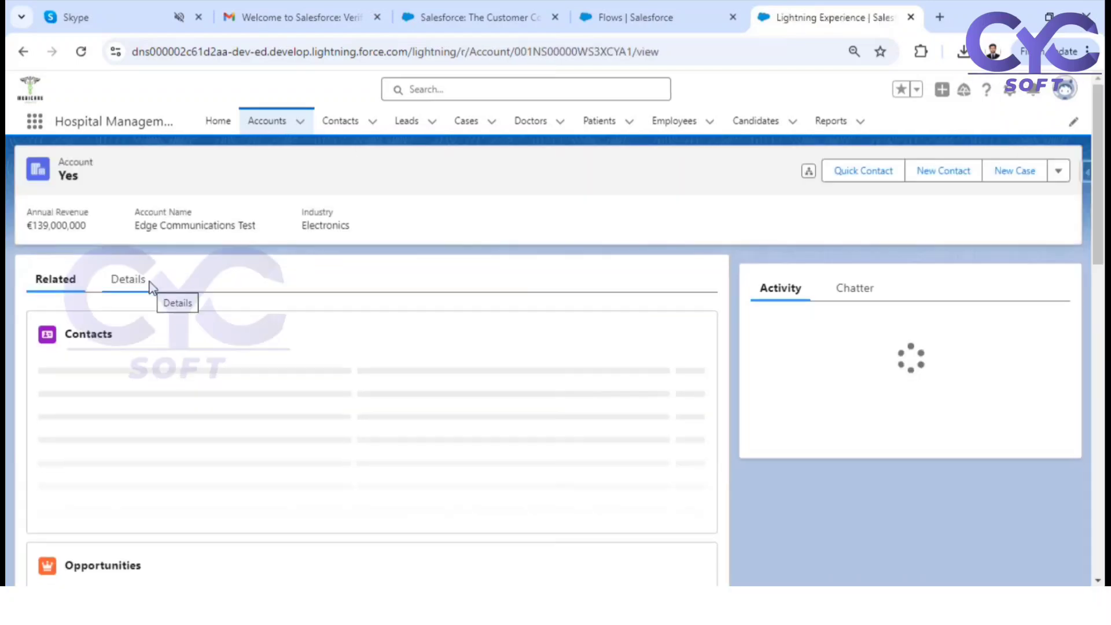
{"action": "left_click", "coordinate": [118, 289]}
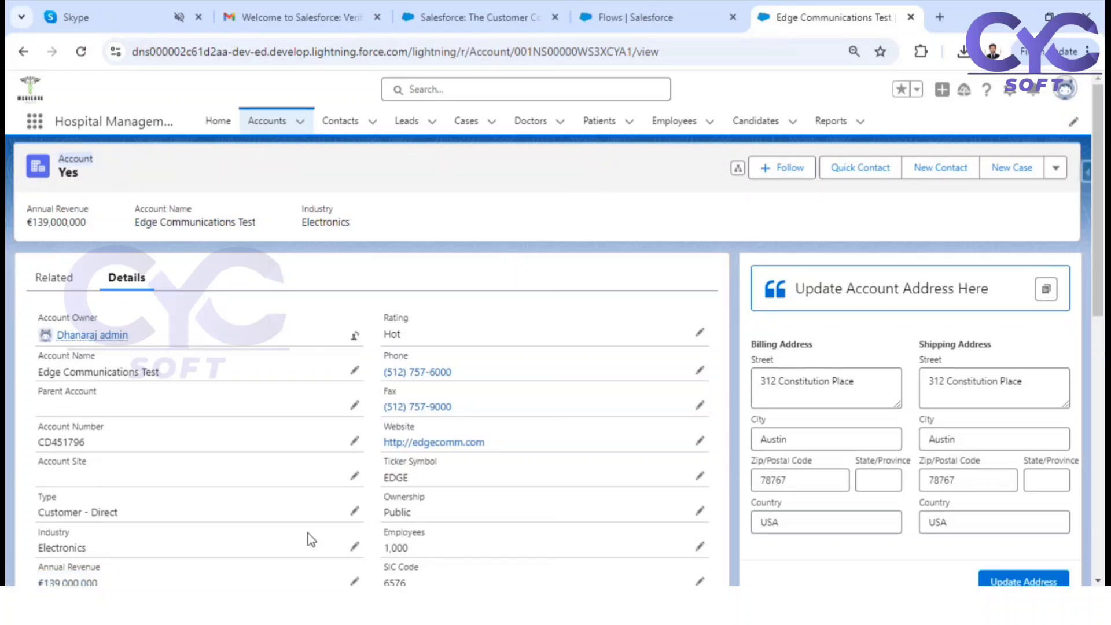
{"action": "scroll", "coordinate": [284, 437], "scroll_direction": "down", "scroll_amount": 3}
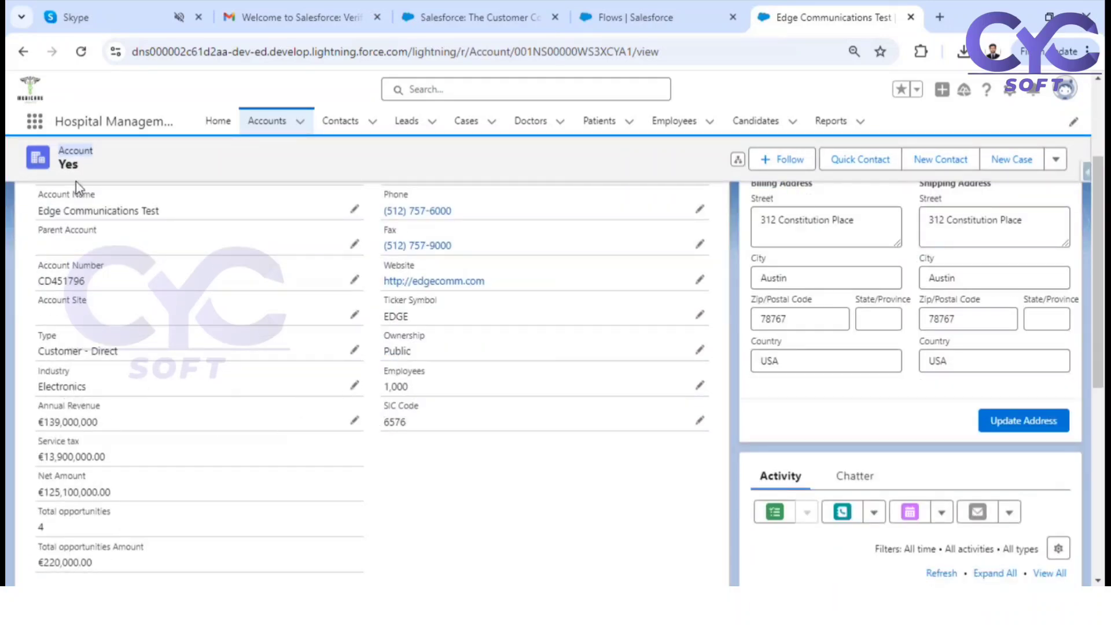
Open the account's Industry field for editing and examine the Description text and the available Industry options
{"action": "left_click", "coordinate": [356, 388]}
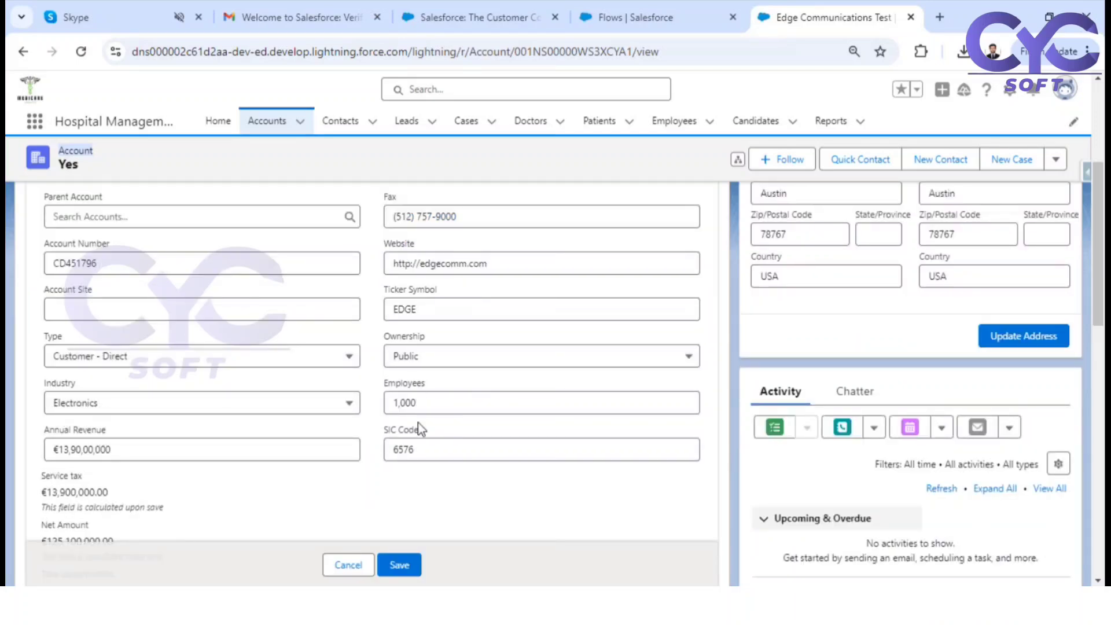
{"action": "scroll", "coordinate": [417, 426], "scroll_direction": "down", "scroll_amount": 10}
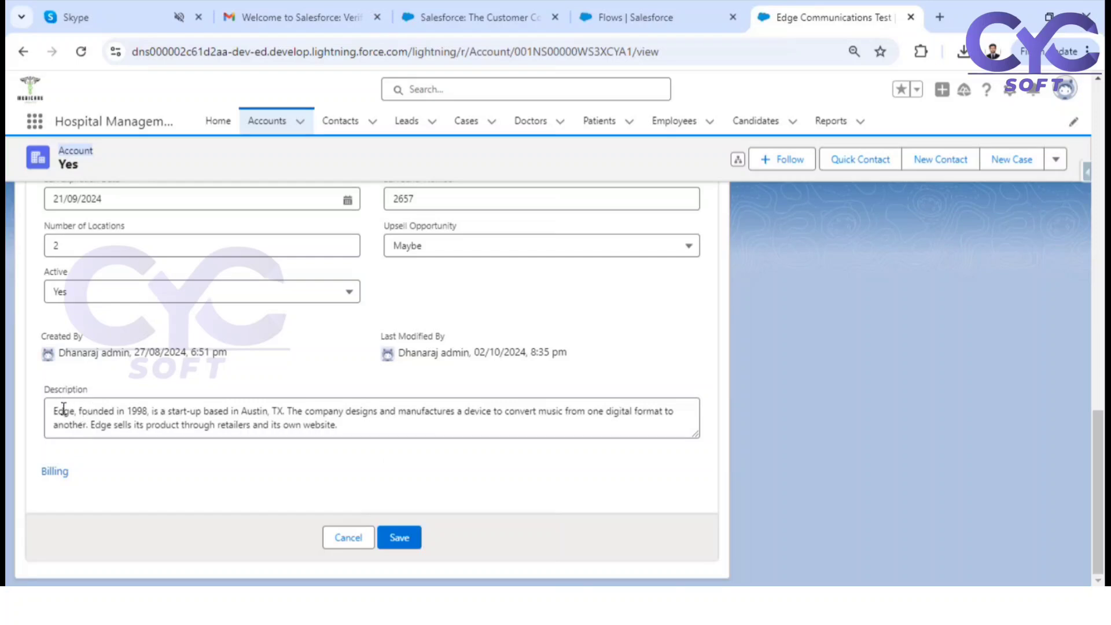
{"action": "left_click_drag", "start_coordinate": [53, 412], "coordinate": [397, 428]}
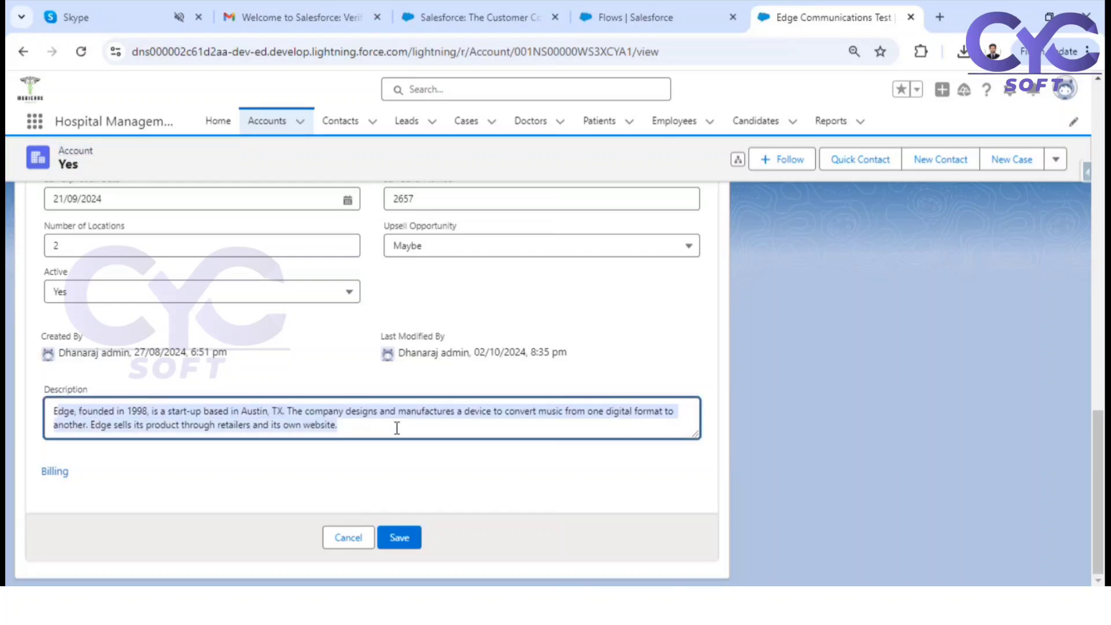
{"action": "scroll", "coordinate": [396, 429], "scroll_direction": "up", "scroll_amount": 10}
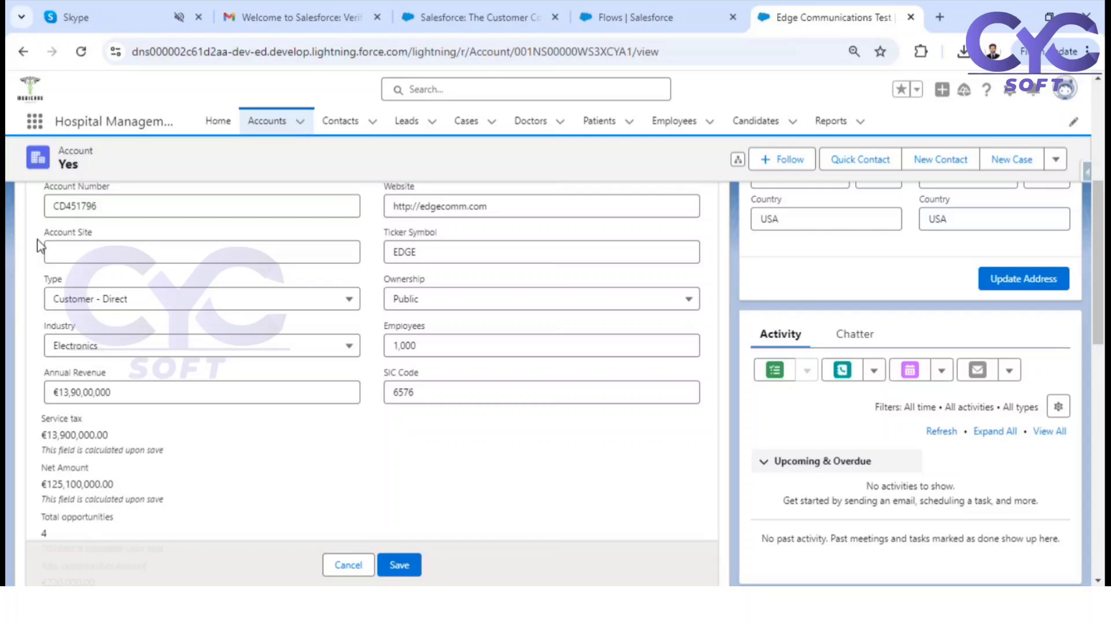
{"action": "left_click_drag", "start_coordinate": [98, 153], "coordinate": [73, 150]}
{"action": "left_click", "coordinate": [68, 149]}
{"action": "left_click", "coordinate": [154, 352]}
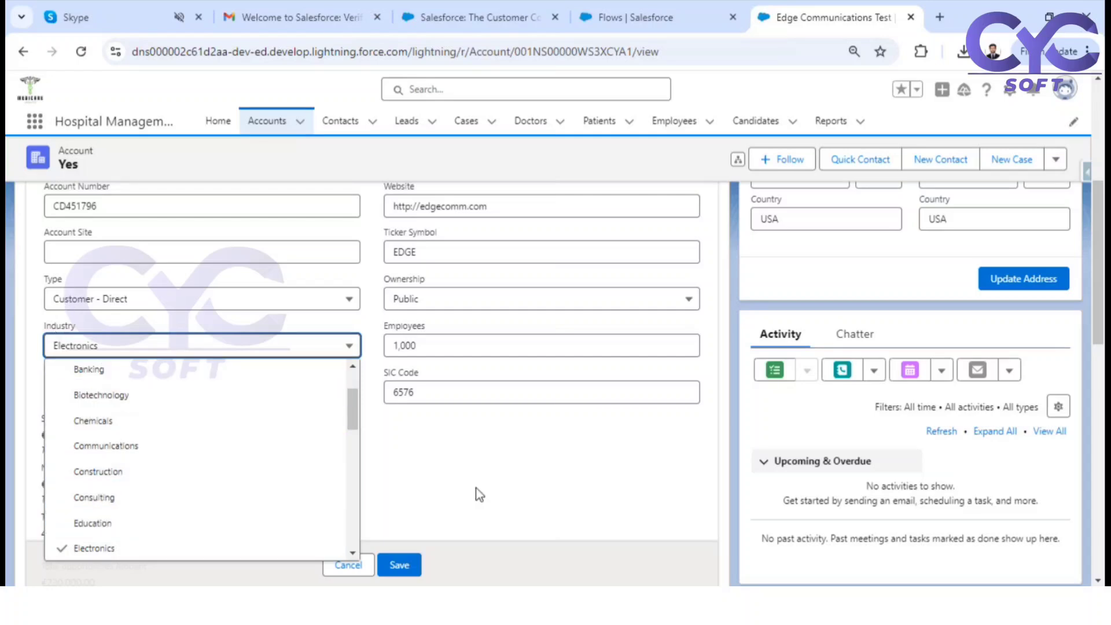
{"action": "scroll", "coordinate": [315, 440], "scroll_direction": "down", "scroll_amount": 10}
{"action": "scroll", "coordinate": [315, 446], "scroll_direction": "down", "scroll_amount": 5}
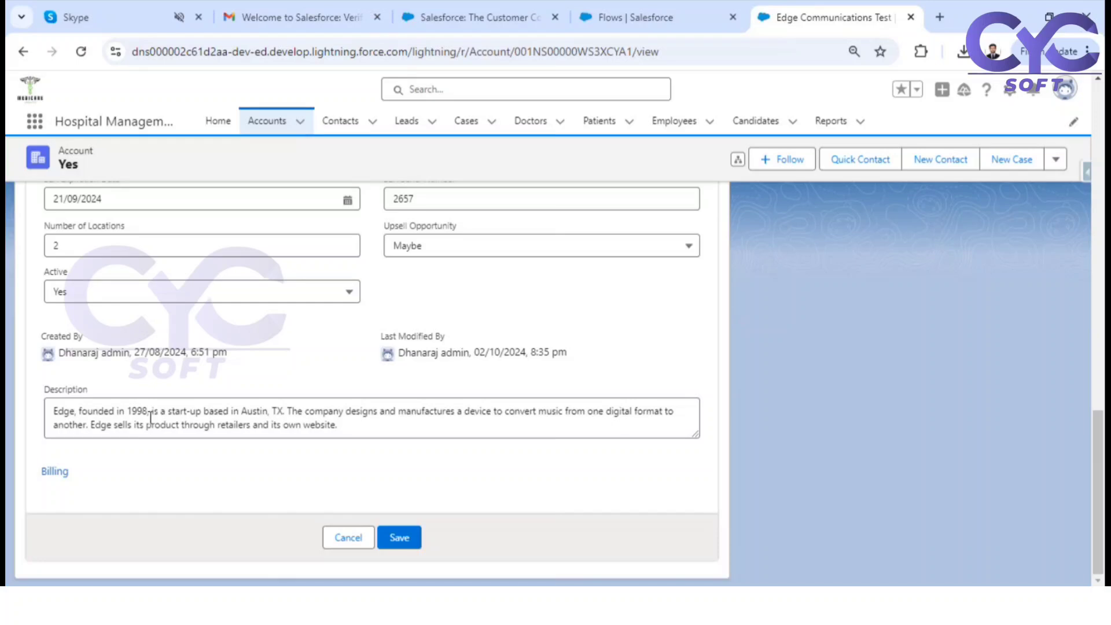
Examine the account's editable and calculated fields from Account Name through Industry to Description, and cancel the edit
{"action": "scroll", "coordinate": [151, 416], "scroll_direction": "up", "scroll_amount": 15}
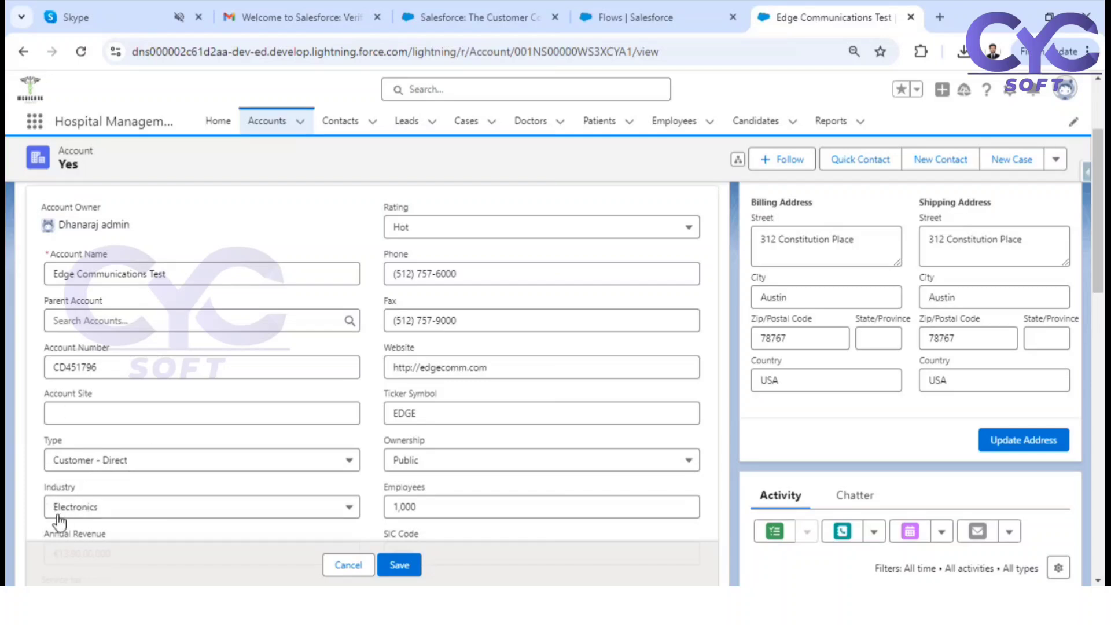
{"action": "scroll", "coordinate": [80, 506], "scroll_direction": "down", "scroll_amount": 10}
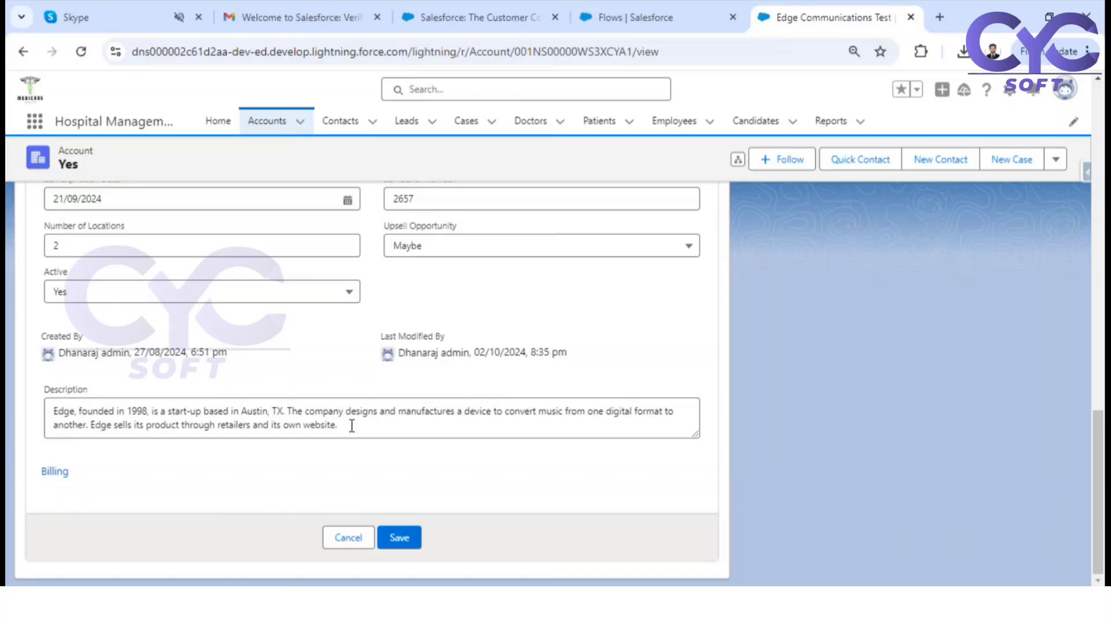
{"action": "scroll", "coordinate": [341, 428], "scroll_direction": "up", "scroll_amount": 12}
{"action": "scroll", "coordinate": [192, 440], "scroll_direction": "down", "scroll_amount": 5}
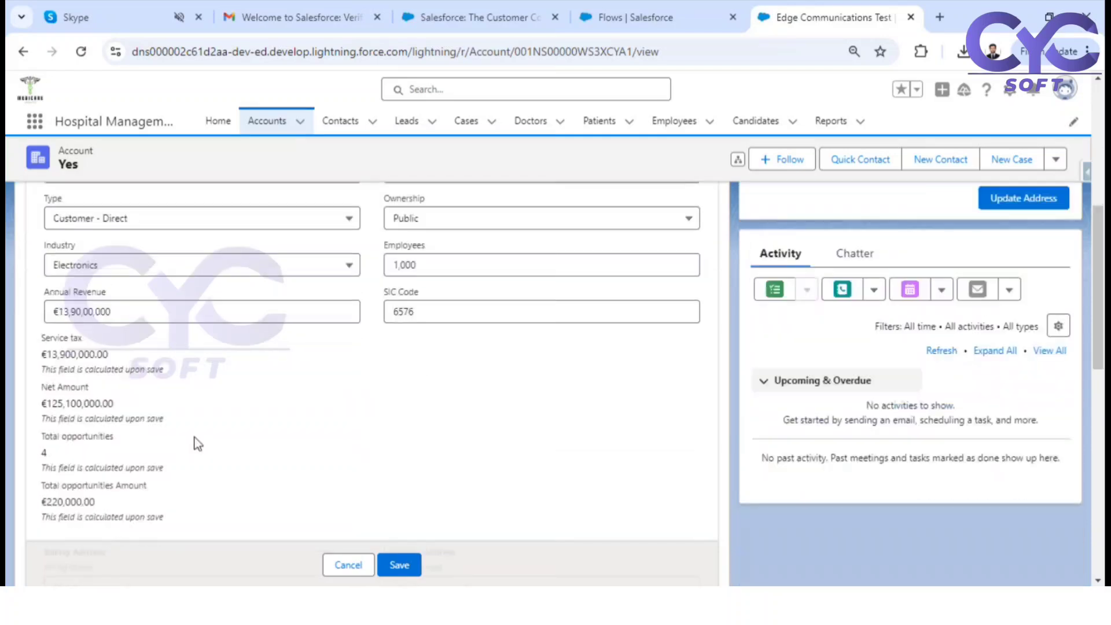
{"action": "scroll", "coordinate": [211, 445], "scroll_direction": "up", "scroll_amount": 5}
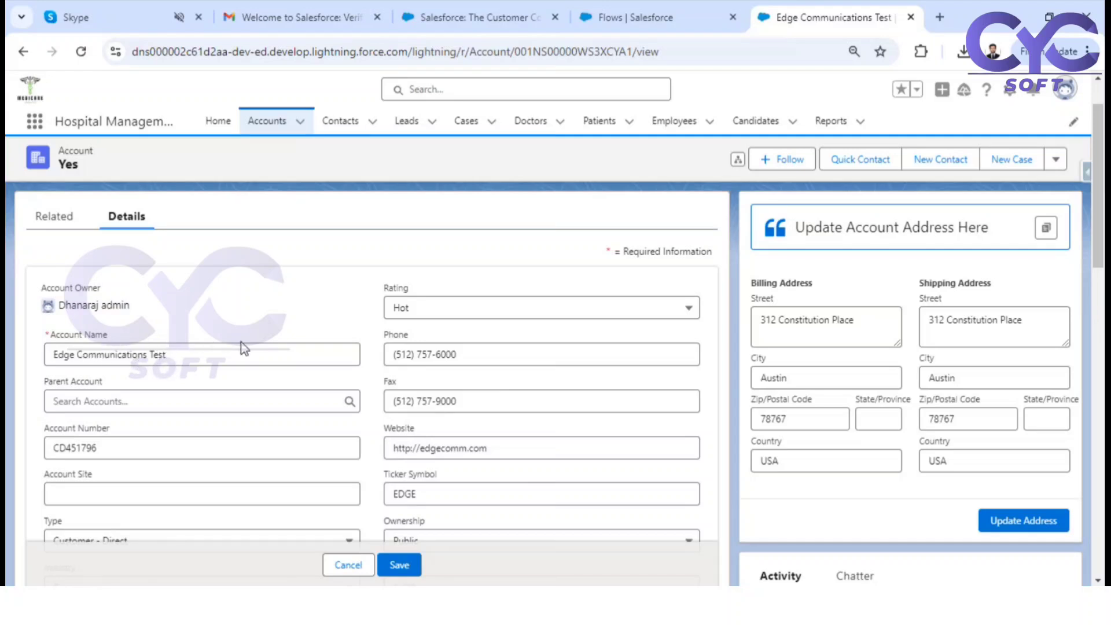
{"action": "scroll", "coordinate": [69, 396], "scroll_direction": "down", "scroll_amount": 5}
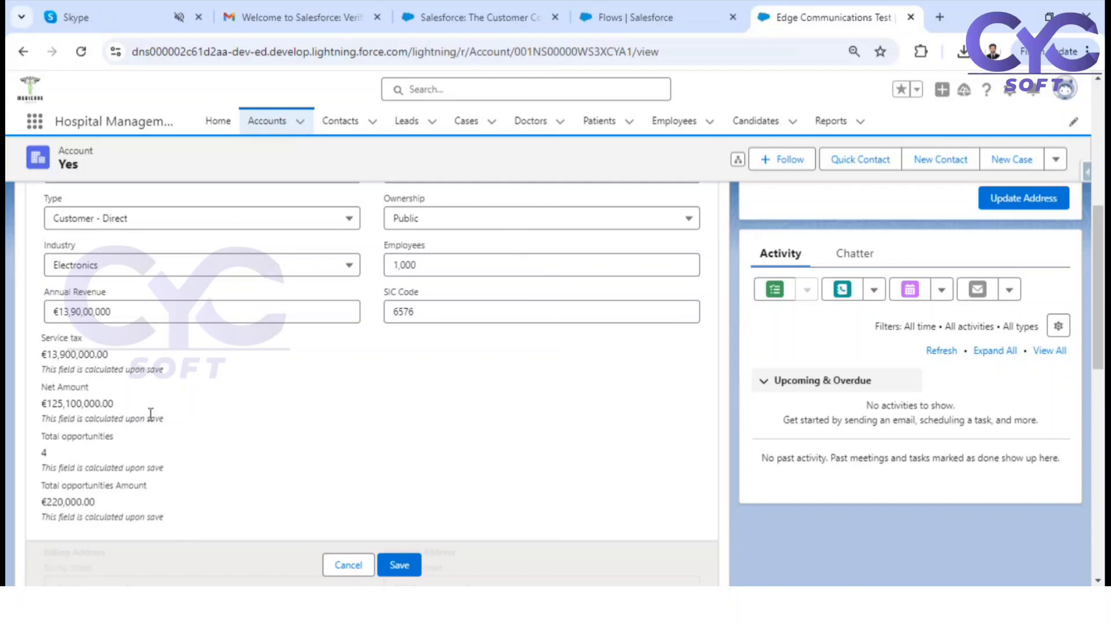
{"action": "scroll", "coordinate": [151, 413], "scroll_direction": "up", "scroll_amount": 4}
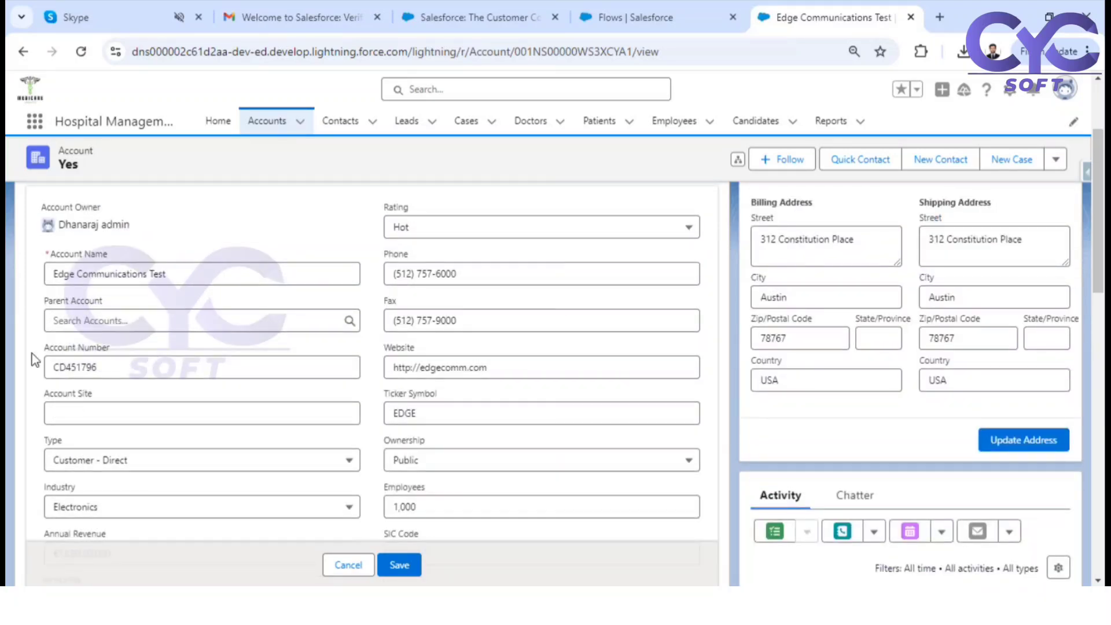
{"action": "scroll", "coordinate": [55, 445], "scroll_direction": "down", "scroll_amount": 3}
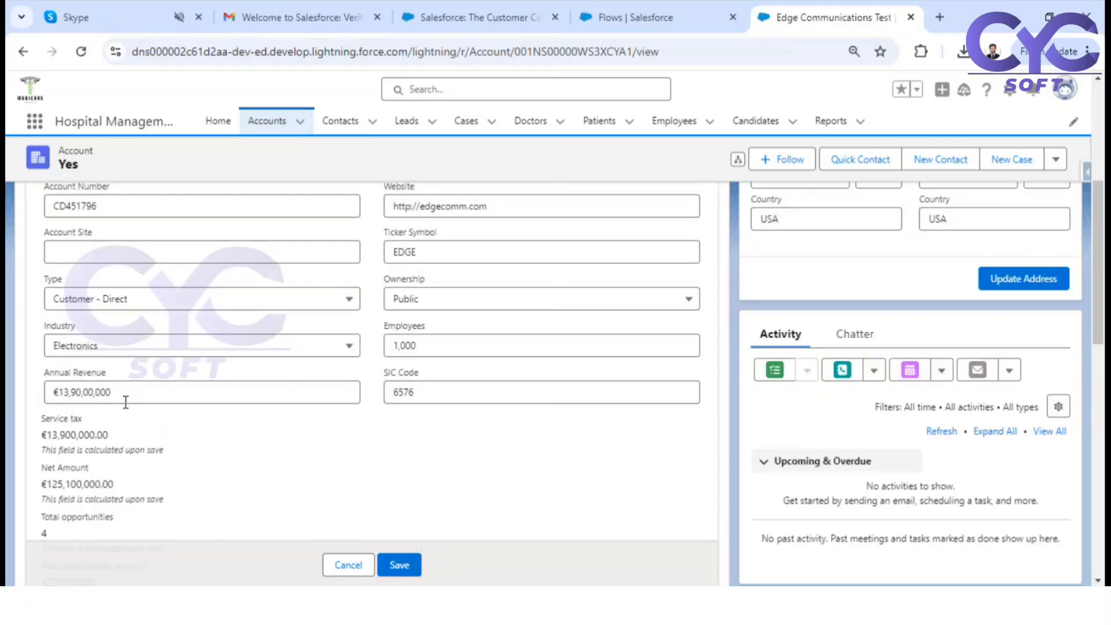
{"action": "scroll", "coordinate": [125, 402], "scroll_direction": "up", "scroll_amount": 3}
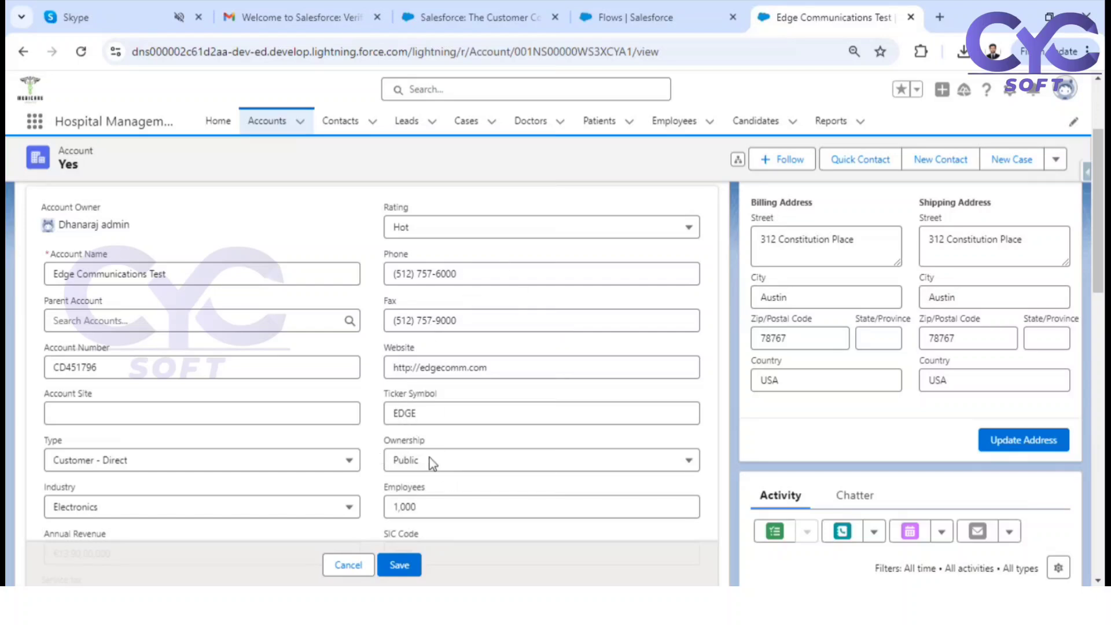
{"action": "scroll", "coordinate": [526, 354], "scroll_direction": "down", "scroll_amount": 4}
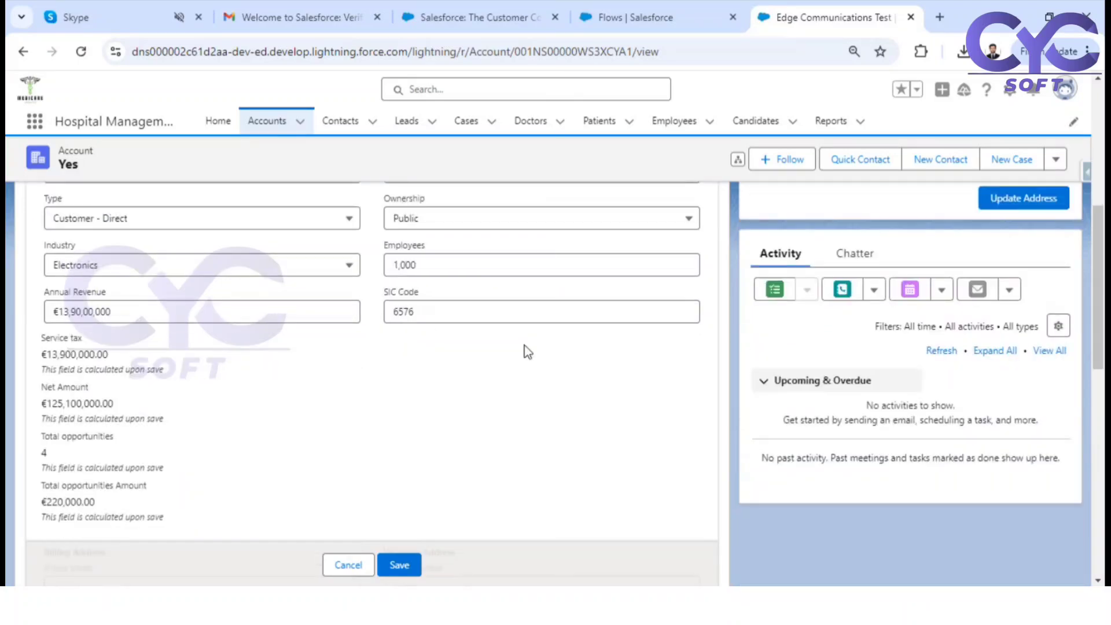
{"action": "scroll", "coordinate": [527, 352], "scroll_direction": "up", "scroll_amount": 4}
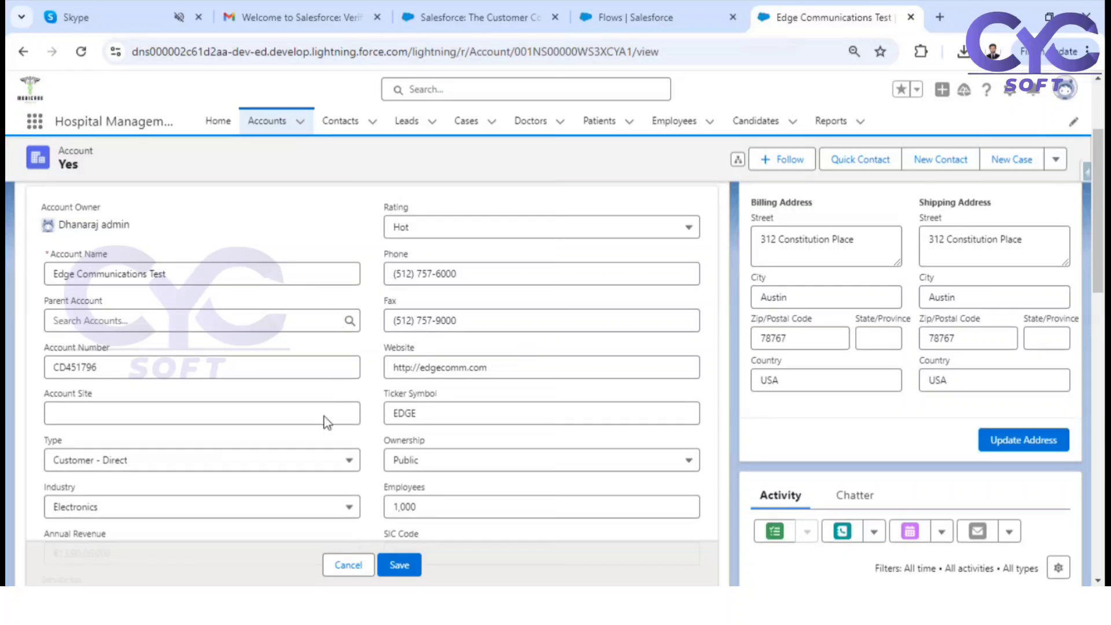
{"action": "scroll", "coordinate": [457, 362], "scroll_direction": "down", "scroll_amount": 6}
{"action": "scroll", "coordinate": [420, 371], "scroll_direction": "down", "scroll_amount": 4}
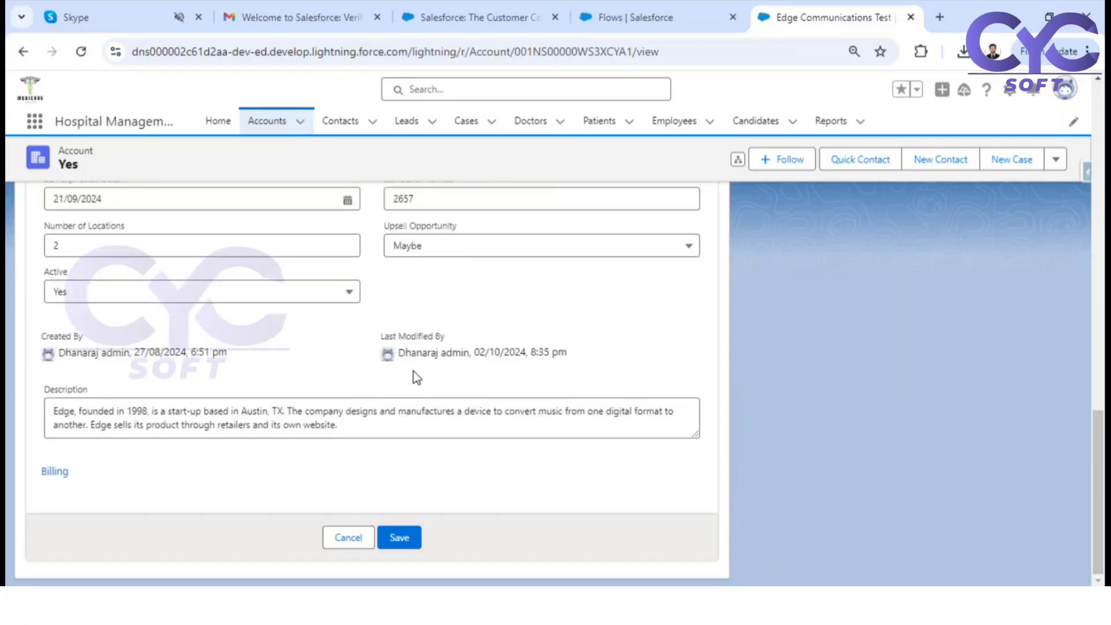
{"action": "scroll", "coordinate": [417, 375], "scroll_direction": "up", "scroll_amount": 10}
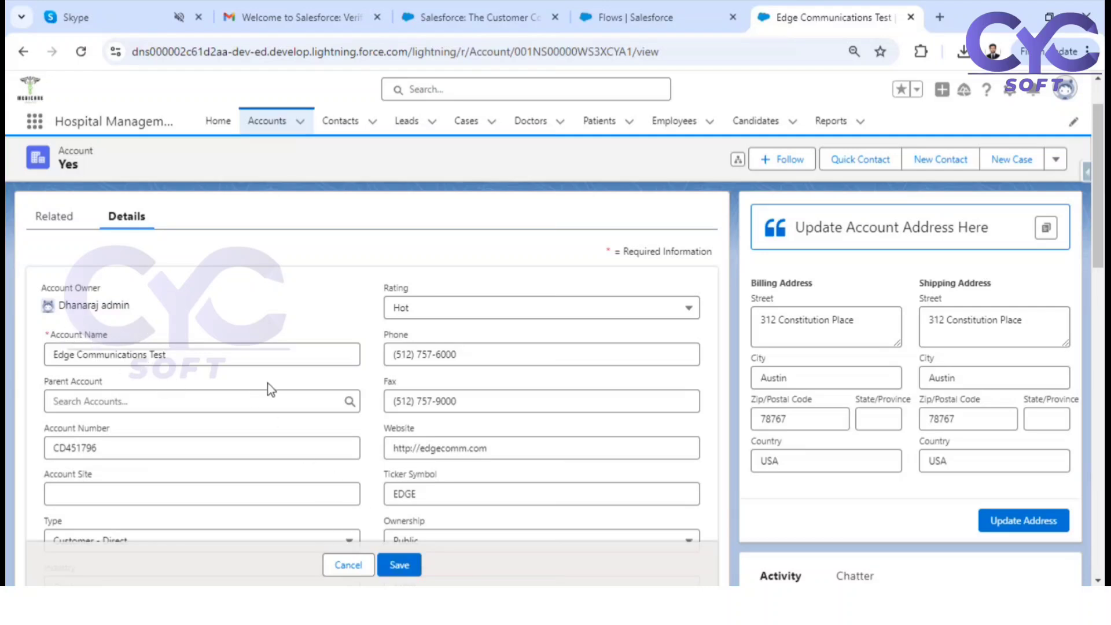
{"action": "scroll", "coordinate": [227, 381], "scroll_direction": "down", "scroll_amount": 5}
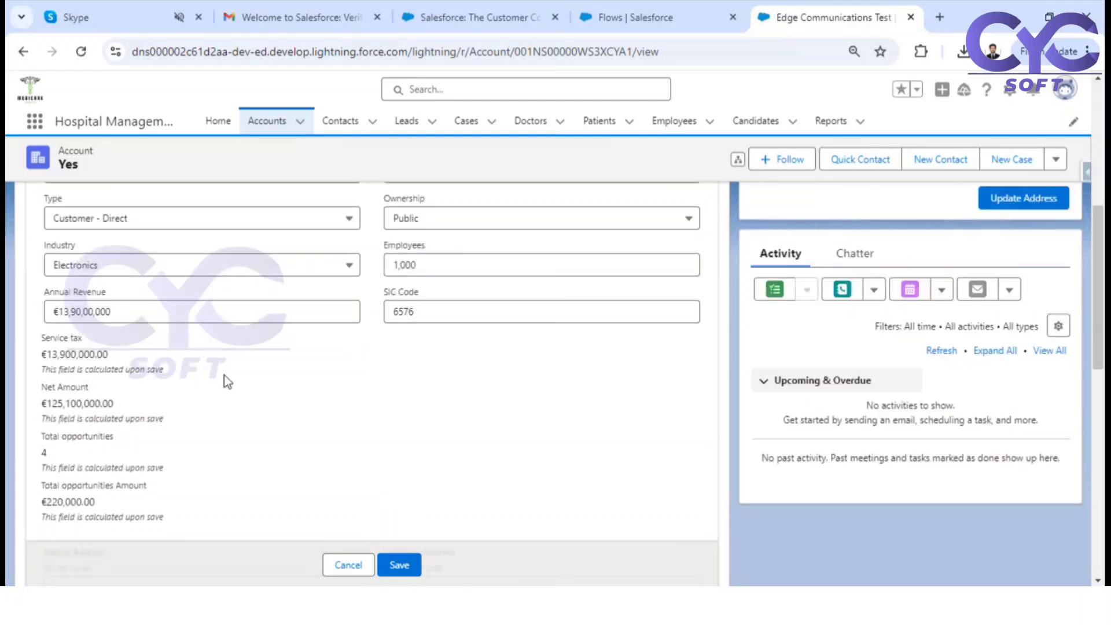
{"action": "scroll", "coordinate": [419, 313], "scroll_direction": "down", "scroll_amount": 4}
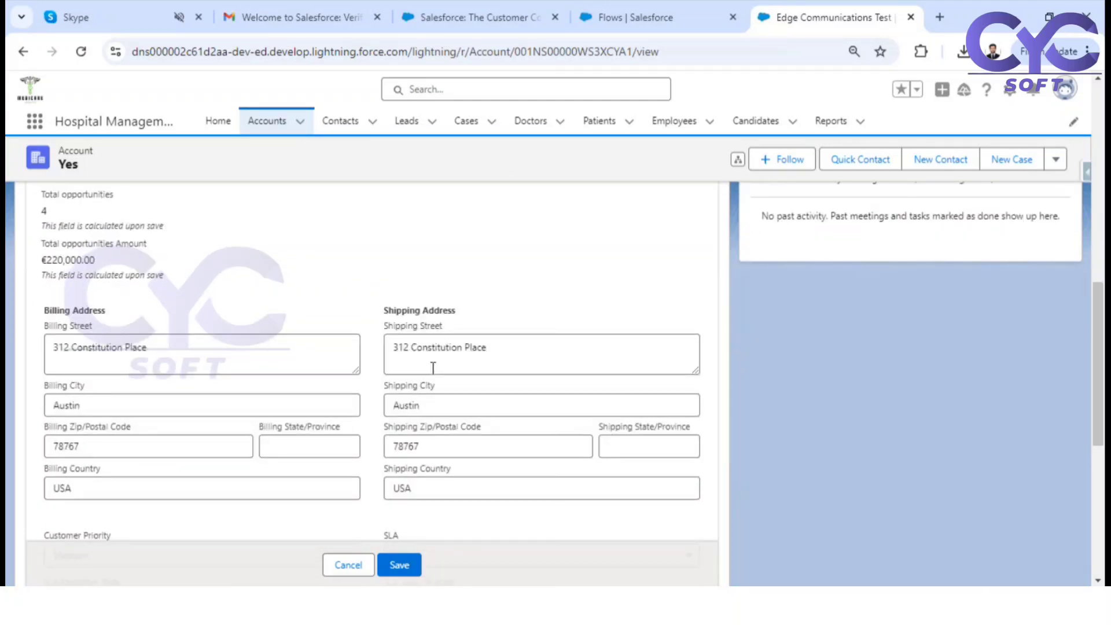
{"action": "left_click", "coordinate": [346, 565]}
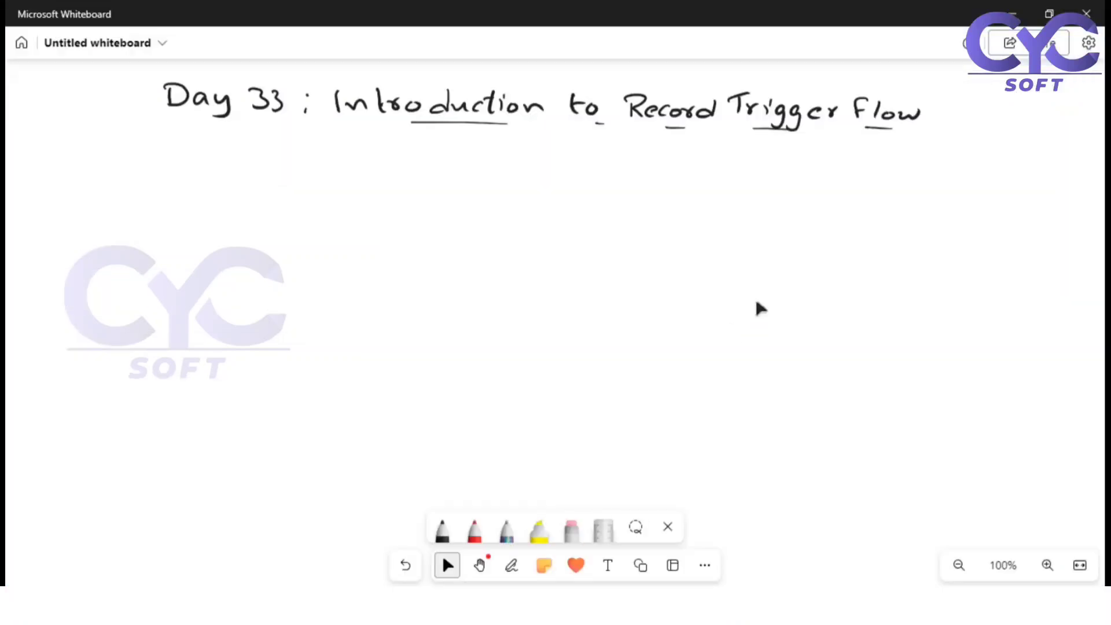
Switch to Microsoft Whiteboard and handwrite the bullet "- After trigger flow" in black below the Day 33 heading
{"action": "mouse_move", "coordinate": [78, 149]}
{"action": "left_mouse_down"}
{"action": "mouse_move", "coordinate": [145, 167]}
{"action": "mouse_move", "coordinate": [156, 156]}
{"action": "mouse_move", "coordinate": [130, 155]}
{"action": "mouse_move", "coordinate": [188, 162]}
{"action": "left_mouse_up"}
{"action": "left_click_drag", "start_coordinate": [191, 164], "coordinate": [238, 142]}
{"action": "mouse_move", "coordinate": [244, 148]}
{"action": "left_mouse_down"}
{"action": "mouse_move", "coordinate": [247, 161]}
{"action": "mouse_move", "coordinate": [255, 149]}
{"action": "left_mouse_up"}
{"action": "mouse_move", "coordinate": [261, 154]}
{"action": "left_mouse_down"}
{"action": "mouse_move", "coordinate": [262, 163]}
{"action": "mouse_move", "coordinate": [276, 156]}
{"action": "mouse_move", "coordinate": [267, 174]}
{"action": "left_mouse_up"}
{"action": "left_click", "coordinate": [262, 146]}
{"action": "left_click", "coordinate": [283, 160]}
{"action": "mouse_move", "coordinate": [292, 153]}
{"action": "left_mouse_down"}
{"action": "mouse_move", "coordinate": [282, 176]}
{"action": "mouse_move", "coordinate": [313, 167]}
{"action": "left_mouse_up"}
{"action": "mouse_move", "coordinate": [316, 168]}
{"action": "left_mouse_down"}
{"action": "mouse_move", "coordinate": [322, 158]}
{"action": "mouse_move", "coordinate": [338, 178]}
{"action": "mouse_move", "coordinate": [346, 165]}
{"action": "left_mouse_up"}
{"action": "mouse_move", "coordinate": [357, 155]}
{"action": "left_mouse_down"}
{"action": "mouse_move", "coordinate": [353, 174]}
{"action": "mouse_move", "coordinate": [400, 158]}
{"action": "left_mouse_up"}
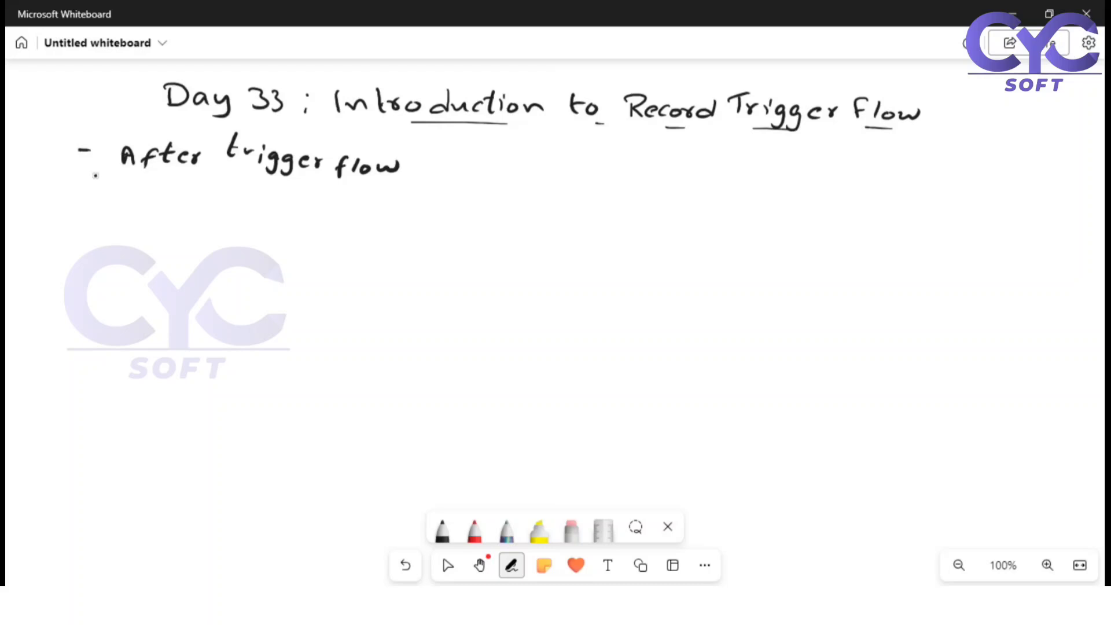
Handwrite a second bullet "- Before trigger flow" below the "After trigger flow" line and put the pen away
{"action": "mouse_move", "coordinate": [79, 193]}
{"action": "left_mouse_down"}
{"action": "mouse_move", "coordinate": [139, 186]}
{"action": "mouse_move", "coordinate": [129, 205]}
{"action": "mouse_move", "coordinate": [166, 210]}
{"action": "mouse_move", "coordinate": [170, 198]}
{"action": "left_mouse_up"}
{"action": "mouse_move", "coordinate": [181, 199]}
{"action": "left_mouse_down"}
{"action": "mouse_move", "coordinate": [250, 211]}
{"action": "mouse_move", "coordinate": [250, 198]}
{"action": "left_mouse_up"}
{"action": "mouse_move", "coordinate": [255, 202]}
{"action": "left_mouse_down"}
{"action": "mouse_move", "coordinate": [290, 218]}
{"action": "mouse_move", "coordinate": [330, 205]}
{"action": "left_mouse_up"}
{"action": "mouse_move", "coordinate": [356, 202]}
{"action": "left_mouse_down"}
{"action": "mouse_move", "coordinate": [345, 225]}
{"action": "mouse_move", "coordinate": [357, 206]}
{"action": "left_mouse_up"}
{"action": "mouse_move", "coordinate": [371, 199]}
{"action": "left_mouse_down"}
{"action": "mouse_move", "coordinate": [366, 218]}
{"action": "mouse_move", "coordinate": [417, 209]}
{"action": "left_mouse_up"}
{"action": "left_click", "coordinate": [448, 565]}
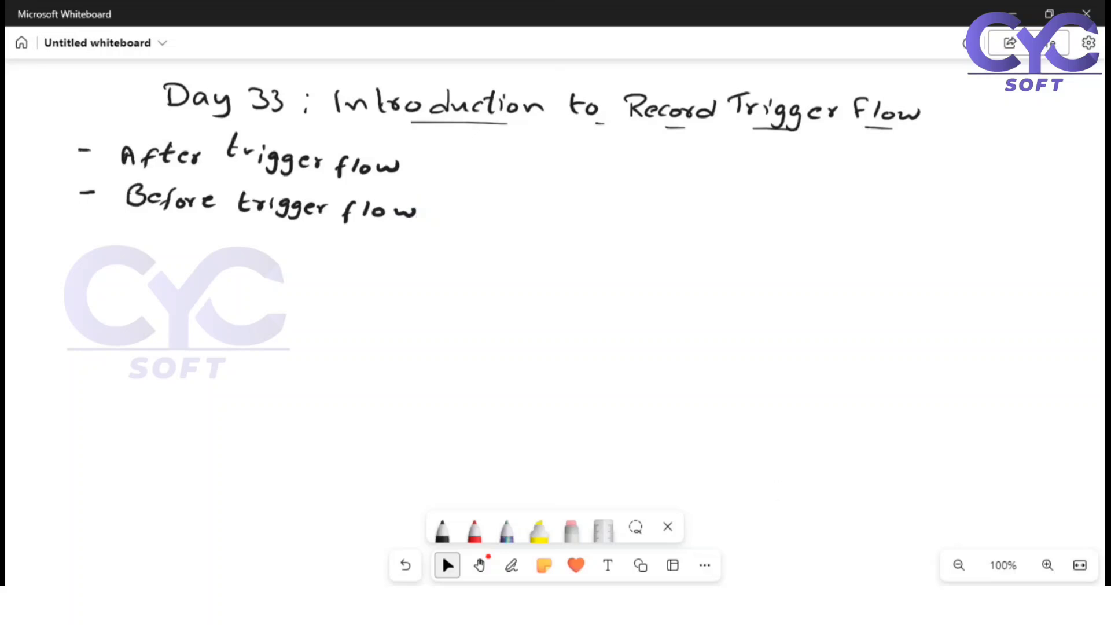
{"action": "key", "text": "alt+Tab"}
{"action": "scroll", "coordinate": [206, 429], "scroll_direction": "up", "scroll_amount": 4}
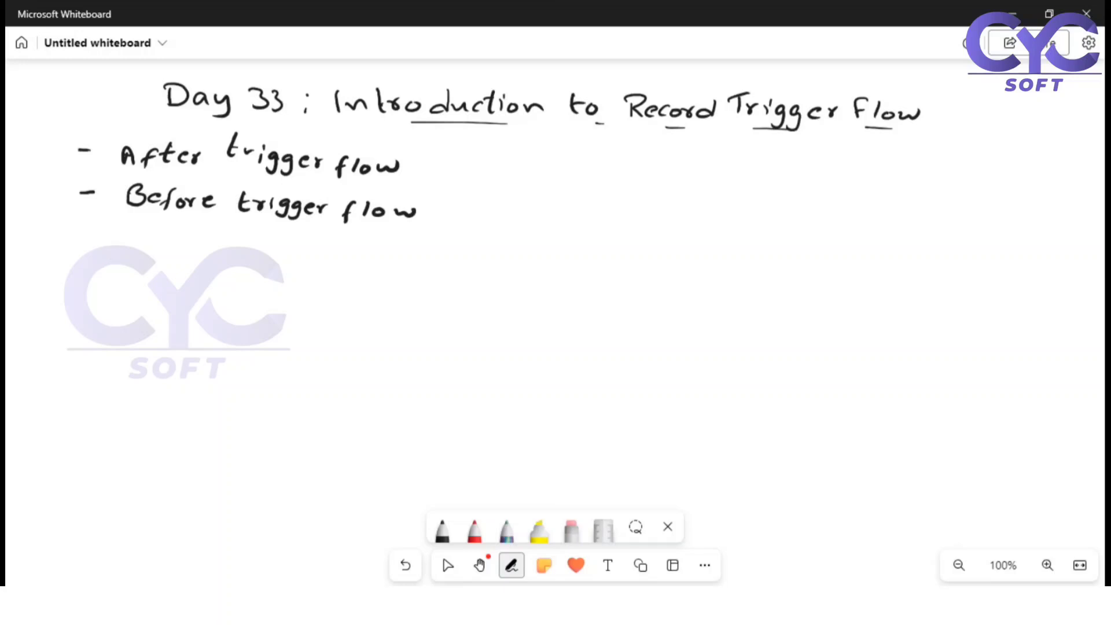
Handwrite "Create → Sobject" below the two trigger flow bullets on the whiteboard
{"action": "mouse_move", "coordinate": [106, 253]}
{"action": "left_mouse_down"}
{"action": "mouse_move", "coordinate": [104, 267]}
{"action": "mouse_move", "coordinate": [120, 267]}
{"action": "left_mouse_up"}
{"action": "left_click_drag", "start_coordinate": [123, 263], "coordinate": [164, 267]}
{"action": "mouse_move", "coordinate": [168, 245]}
{"action": "left_mouse_down"}
{"action": "mouse_move", "coordinate": [170, 267]}
{"action": "mouse_move", "coordinate": [252, 263]}
{"action": "mouse_move", "coordinate": [244, 272]}
{"action": "left_mouse_up"}
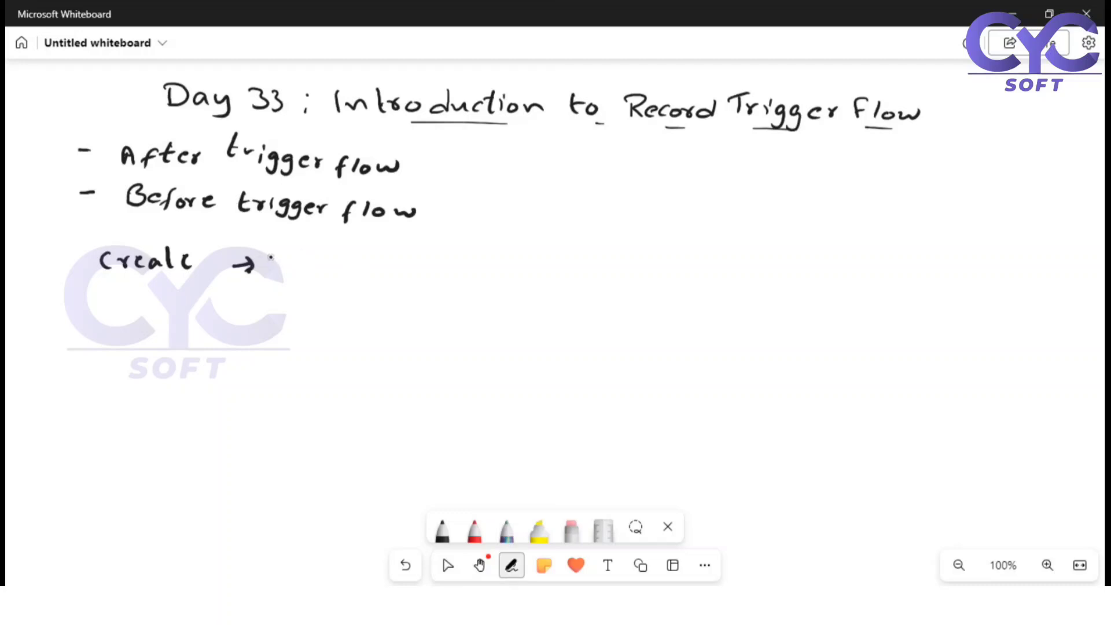
{"action": "mouse_move", "coordinate": [273, 259]}
{"action": "left_mouse_down"}
{"action": "mouse_move", "coordinate": [268, 276]}
{"action": "mouse_move", "coordinate": [300, 274]}
{"action": "mouse_move", "coordinate": [294, 266]}
{"action": "left_mouse_up"}
{"action": "left_click_drag", "start_coordinate": [309, 258], "coordinate": [310, 278]}
{"action": "mouse_move", "coordinate": [323, 269]}
{"action": "left_mouse_down"}
{"action": "mouse_move", "coordinate": [321, 283]}
{"action": "mouse_move", "coordinate": [337, 277]}
{"action": "left_mouse_up"}
{"action": "mouse_move", "coordinate": [352, 267]}
{"action": "left_mouse_down"}
{"action": "mouse_move", "coordinate": [348, 279]}
{"action": "mouse_move", "coordinate": [365, 279]}
{"action": "mouse_move", "coordinate": [375, 265]}
{"action": "left_mouse_up"}
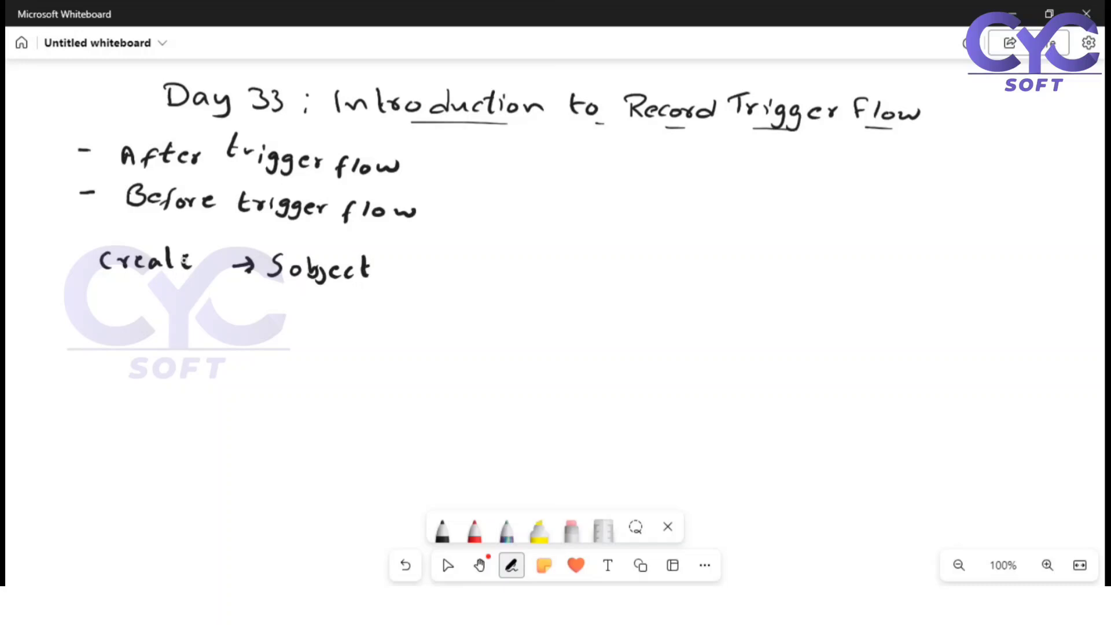
Finish the word "Create", draw an arrow after "Sobject" and handwrite "You need to create, update" beside it
{"action": "left_click_drag", "start_coordinate": [164, 255], "coordinate": [180, 254]}
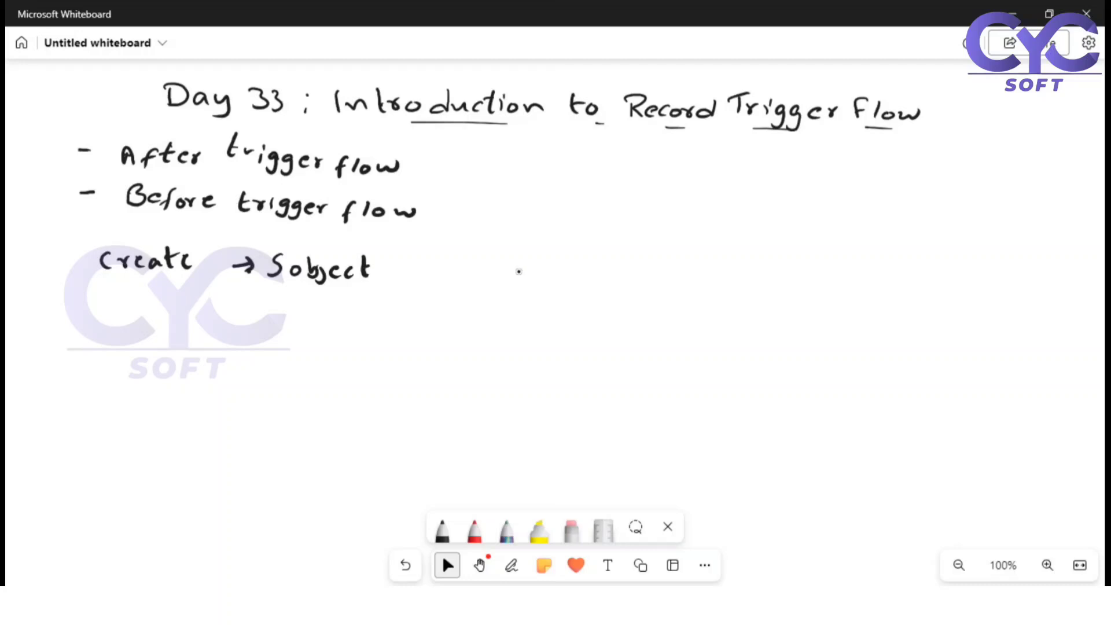
{"action": "left_click_drag", "start_coordinate": [392, 270], "coordinate": [414, 268]}
{"action": "left_click_drag", "start_coordinate": [408, 261], "coordinate": [409, 275]}
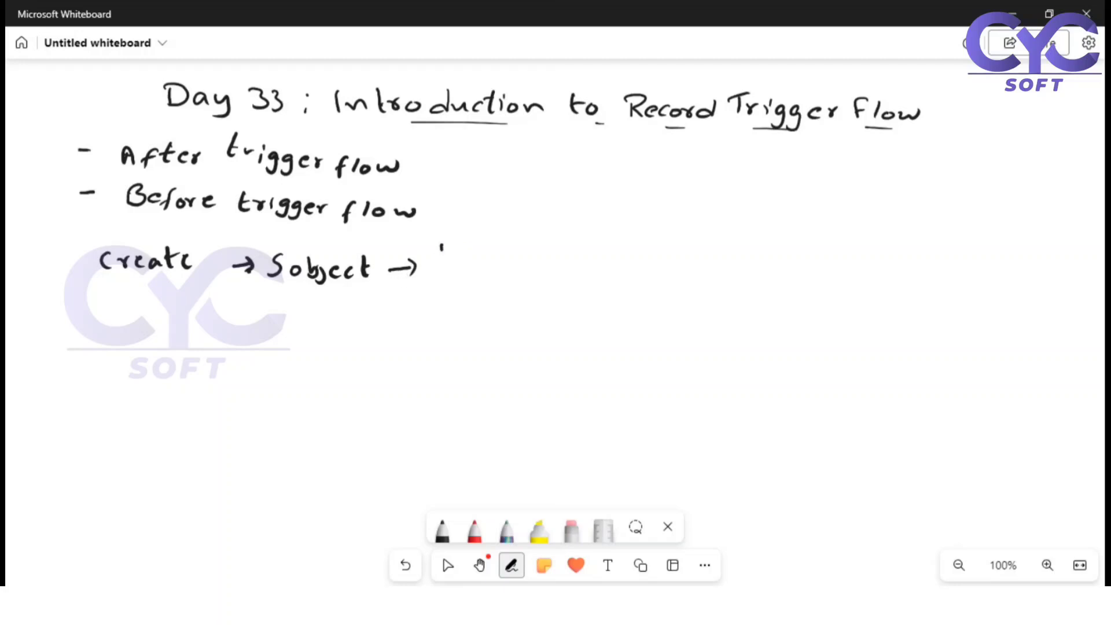
{"action": "mouse_move", "coordinate": [432, 241]}
{"action": "left_mouse_down"}
{"action": "mouse_move", "coordinate": [439, 253]}
{"action": "mouse_move", "coordinate": [541, 245]}
{"action": "mouse_move", "coordinate": [557, 260]}
{"action": "mouse_move", "coordinate": [571, 255]}
{"action": "left_mouse_up"}
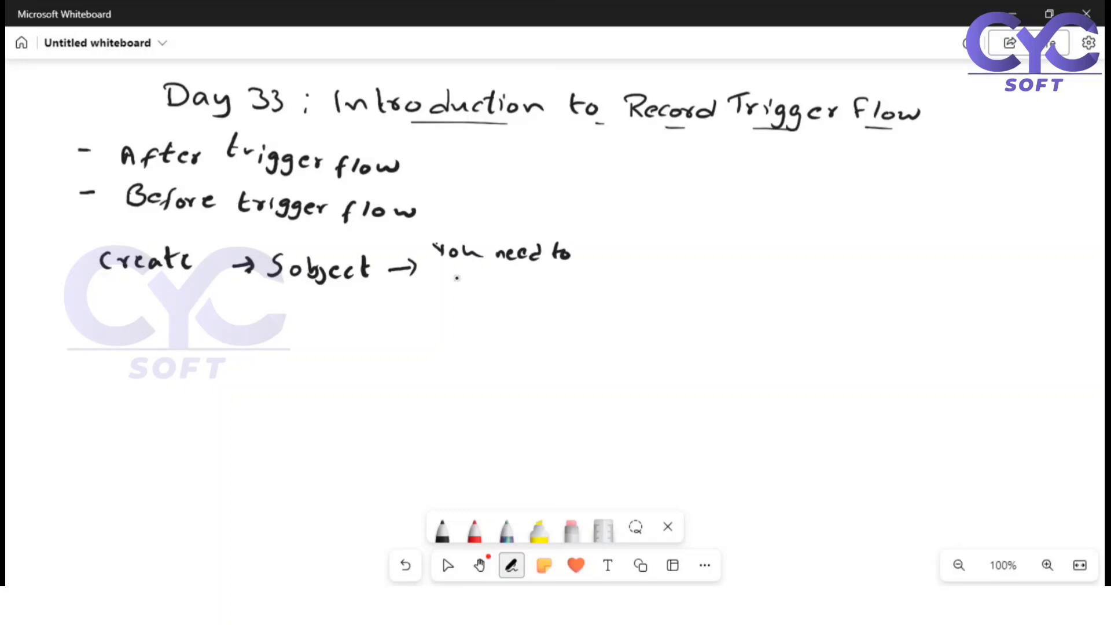
{"action": "mouse_move", "coordinate": [448, 272]}
{"action": "left_mouse_down"}
{"action": "mouse_move", "coordinate": [442, 287]}
{"action": "mouse_move", "coordinate": [463, 275]}
{"action": "mouse_move", "coordinate": [497, 290]}
{"action": "mouse_move", "coordinate": [502, 277]}
{"action": "left_mouse_up"}
{"action": "left_click_drag", "start_coordinate": [503, 284], "coordinate": [514, 294]}
{"action": "mouse_move", "coordinate": [531, 277]}
{"action": "left_mouse_down"}
{"action": "mouse_move", "coordinate": [550, 293]}
{"action": "mouse_move", "coordinate": [560, 283]}
{"action": "left_mouse_up"}
{"action": "mouse_move", "coordinate": [574, 270]}
{"action": "left_mouse_down"}
{"action": "mouse_move", "coordinate": [576, 287]}
{"action": "mouse_move", "coordinate": [564, 283]}
{"action": "mouse_move", "coordinate": [590, 286]}
{"action": "left_mouse_up"}
{"action": "mouse_move", "coordinate": [598, 269]}
{"action": "left_mouse_down"}
{"action": "mouse_move", "coordinate": [600, 285]}
{"action": "mouse_move", "coordinate": [617, 284]}
{"action": "left_mouse_up"}
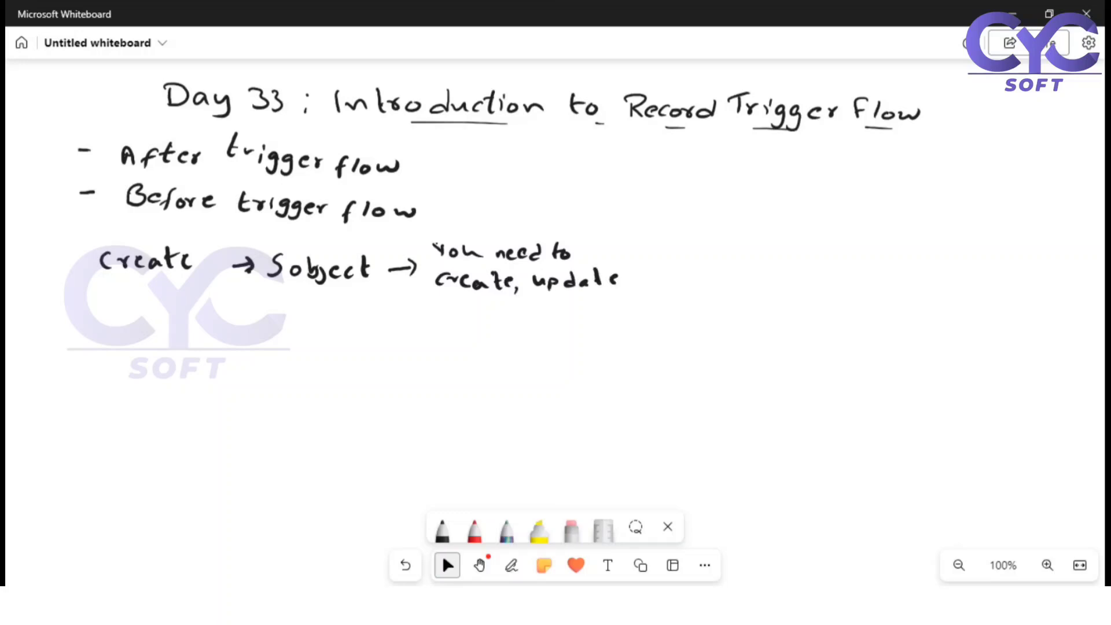
Handwrite "del the related records" below "create, update" and add "do" in front of "You need to"
{"action": "left_click_drag", "start_coordinate": [435, 299], "coordinate": [436, 316]}
{"action": "left_click_drag", "start_coordinate": [446, 311], "coordinate": [445, 317]}
{"action": "mouse_move", "coordinate": [458, 297]}
{"action": "left_mouse_down"}
{"action": "mouse_move", "coordinate": [457, 318]}
{"action": "mouse_move", "coordinate": [540, 318]}
{"action": "left_mouse_up"}
{"action": "left_click_drag", "start_coordinate": [544, 312], "coordinate": [556, 320]}
{"action": "mouse_move", "coordinate": [569, 309]}
{"action": "left_mouse_down"}
{"action": "mouse_move", "coordinate": [571, 319]}
{"action": "mouse_move", "coordinate": [587, 306]}
{"action": "mouse_move", "coordinate": [598, 318]}
{"action": "left_mouse_up"}
{"action": "left_click_drag", "start_coordinate": [608, 300], "coordinate": [603, 319]}
{"action": "left_click_drag", "start_coordinate": [616, 303], "coordinate": [678, 318]}
{"action": "left_click_drag", "start_coordinate": [685, 309], "coordinate": [681, 319]}
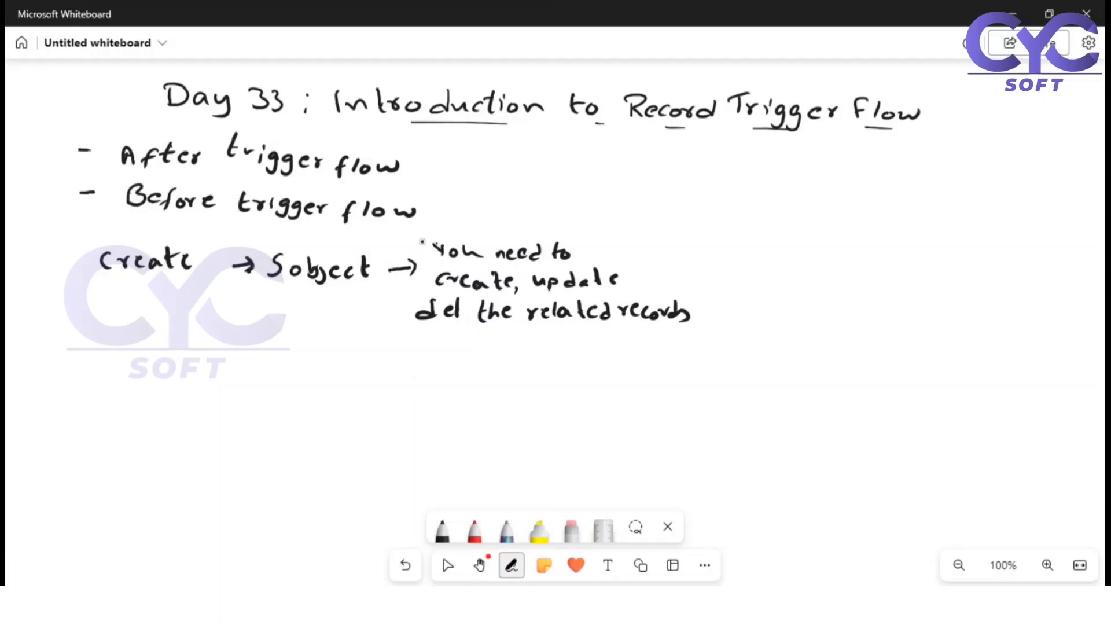
{"action": "mouse_move", "coordinate": [413, 251]}
{"action": "left_mouse_down"}
{"action": "mouse_move", "coordinate": [420, 238]}
{"action": "mouse_move", "coordinate": [420, 256]}
{"action": "mouse_move", "coordinate": [433, 251]}
{"action": "left_mouse_up"}
Draw an arrow from the related records question to a handwritten "After save flow" and label the arrow "Yes"
{"action": "mouse_move", "coordinate": [464, 335]}
{"action": "left_mouse_down"}
{"action": "mouse_move", "coordinate": [462, 356]}
{"action": "mouse_move", "coordinate": [408, 351]}
{"action": "left_mouse_up"}
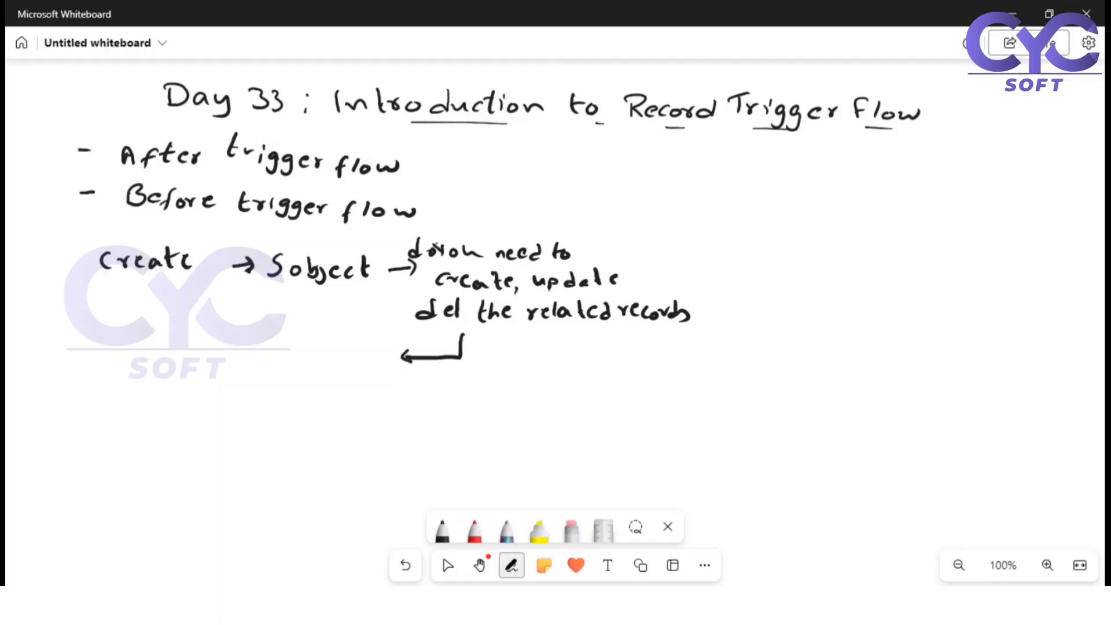
{"action": "mouse_move", "coordinate": [274, 347]}
{"action": "left_mouse_down"}
{"action": "mouse_move", "coordinate": [272, 362]}
{"action": "mouse_move", "coordinate": [288, 362]}
{"action": "left_mouse_up"}
{"action": "mouse_move", "coordinate": [271, 355]}
{"action": "left_mouse_down"}
{"action": "mouse_move", "coordinate": [297, 363]}
{"action": "mouse_move", "coordinate": [304, 351]}
{"action": "left_mouse_up"}
{"action": "mouse_move", "coordinate": [313, 343]}
{"action": "left_mouse_down"}
{"action": "mouse_move", "coordinate": [312, 362]}
{"action": "mouse_move", "coordinate": [320, 348]}
{"action": "mouse_move", "coordinate": [330, 357]}
{"action": "left_mouse_up"}
{"action": "left_click", "coordinate": [326, 350]}
{"action": "mouse_move", "coordinate": [332, 361]}
{"action": "left_mouse_down"}
{"action": "mouse_move", "coordinate": [341, 350]}
{"action": "mouse_move", "coordinate": [280, 385]}
{"action": "mouse_move", "coordinate": [307, 384]}
{"action": "left_mouse_up"}
{"action": "mouse_move", "coordinate": [315, 375]}
{"action": "left_mouse_down"}
{"action": "mouse_move", "coordinate": [361, 371]}
{"action": "mouse_move", "coordinate": [359, 386]}
{"action": "mouse_move", "coordinate": [367, 376]}
{"action": "left_mouse_up"}
{"action": "left_click_drag", "start_coordinate": [374, 367], "coordinate": [379, 371]}
{"action": "mouse_move", "coordinate": [383, 373]}
{"action": "left_mouse_down"}
{"action": "mouse_move", "coordinate": [406, 378]}
{"action": "mouse_move", "coordinate": [415, 366]}
{"action": "mouse_move", "coordinate": [377, 384]}
{"action": "left_mouse_up"}
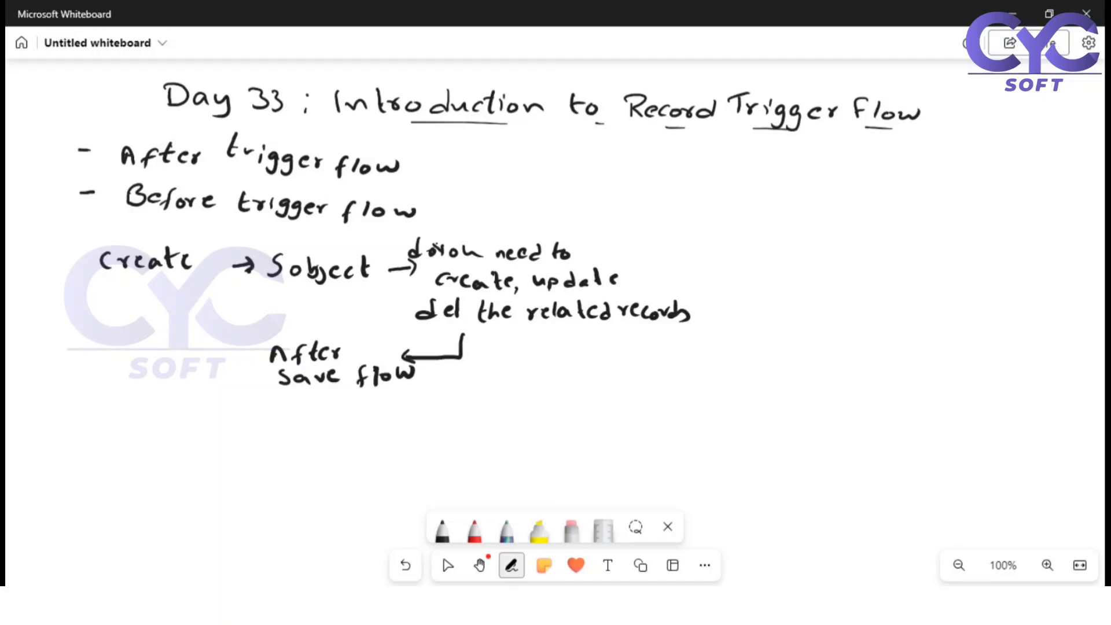
{"action": "left_click_drag", "start_coordinate": [429, 335], "coordinate": [436, 345]}
{"action": "mouse_move", "coordinate": [443, 334]}
{"action": "left_mouse_down"}
{"action": "mouse_move", "coordinate": [435, 355]}
{"action": "mouse_move", "coordinate": [455, 351]}
{"action": "left_mouse_up"}
Draw a "No" arrow from the related records question and handwrite "Do you want to send an email alert" at its end
{"action": "mouse_move", "coordinate": [659, 266]}
{"action": "left_mouse_down"}
{"action": "mouse_move", "coordinate": [750, 263]}
{"action": "mouse_move", "coordinate": [709, 243]}
{"action": "mouse_move", "coordinate": [717, 246]}
{"action": "left_mouse_up"}
{"action": "left_click", "coordinate": [719, 246]}
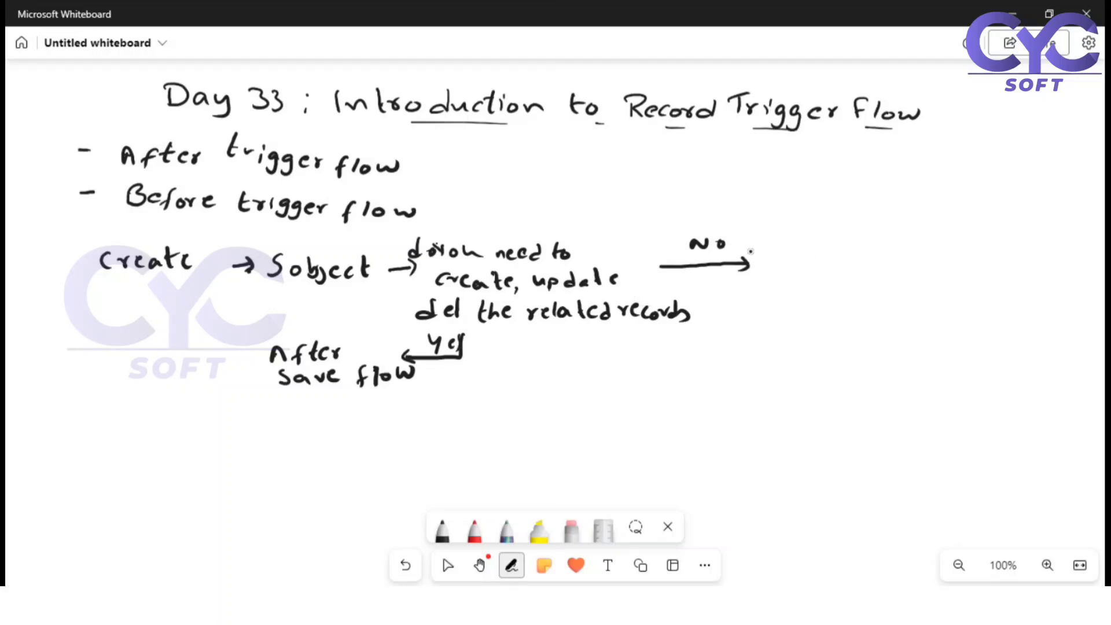
{"action": "mouse_move", "coordinate": [762, 242]}
{"action": "left_mouse_down"}
{"action": "mouse_move", "coordinate": [773, 240]}
{"action": "mouse_move", "coordinate": [765, 253]}
{"action": "mouse_move", "coordinate": [780, 244]}
{"action": "mouse_move", "coordinate": [808, 260]}
{"action": "mouse_move", "coordinate": [901, 248]}
{"action": "left_mouse_up"}
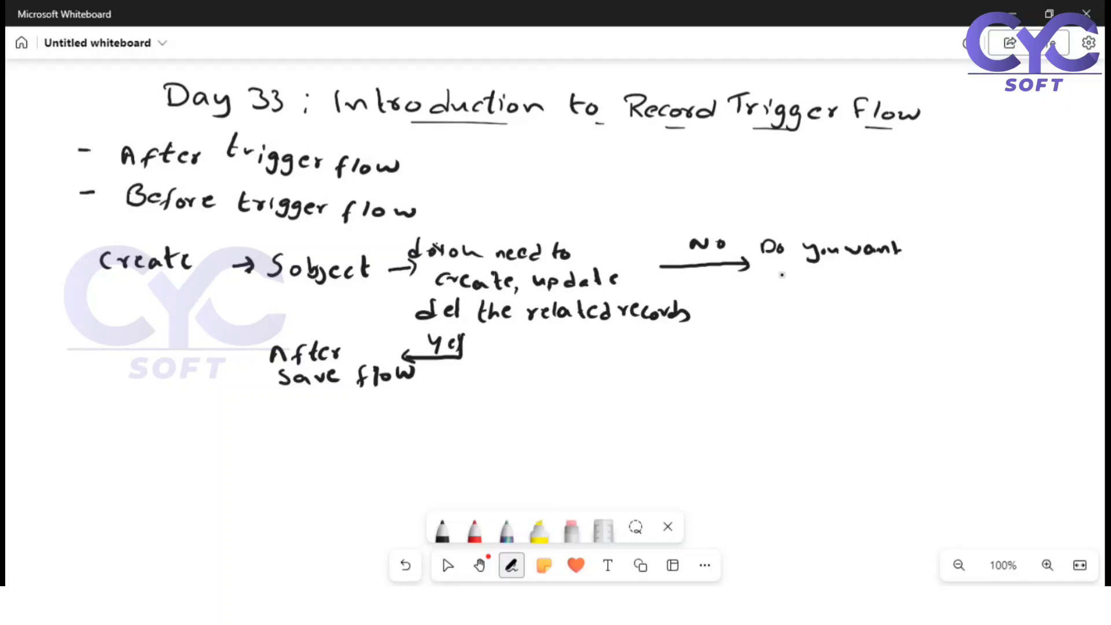
{"action": "mouse_move", "coordinate": [780, 272]}
{"action": "left_mouse_down"}
{"action": "mouse_move", "coordinate": [778, 284]}
{"action": "mouse_move", "coordinate": [846, 278]}
{"action": "left_mouse_up"}
{"action": "left_click_drag", "start_coordinate": [865, 275], "coordinate": [864, 266]}
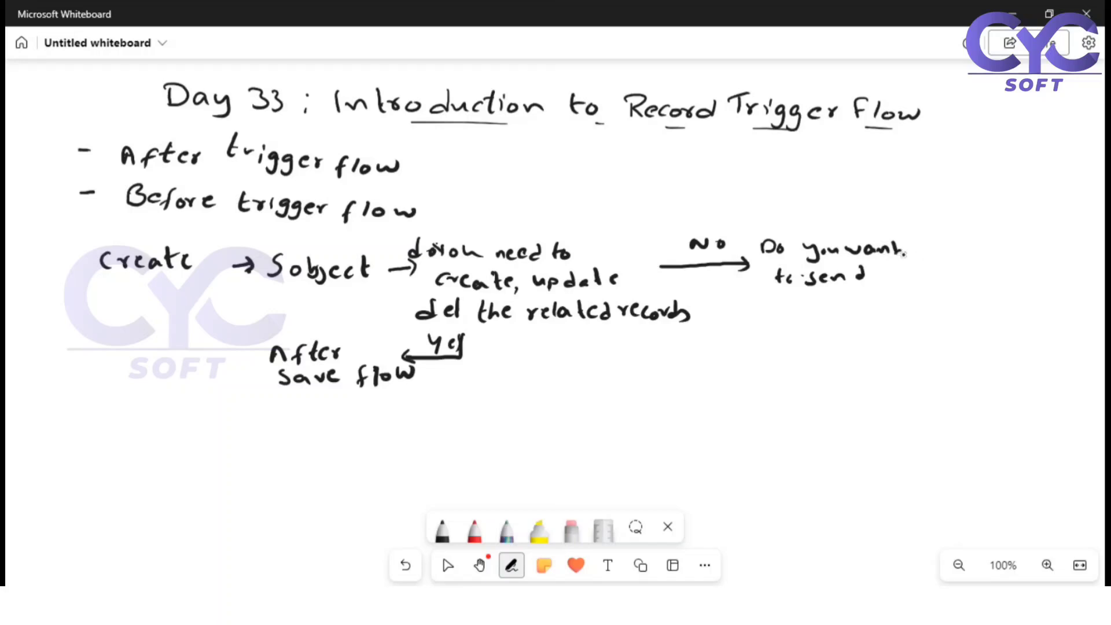
{"action": "left_click_drag", "start_coordinate": [875, 276], "coordinate": [910, 280]}
{"action": "left_click_drag", "start_coordinate": [773, 301], "coordinate": [870, 311]}
{"action": "left_click_drag", "start_coordinate": [876, 304], "coordinate": [918, 310]}
{"action": "left_click_drag", "start_coordinate": [910, 301], "coordinate": [924, 300]}
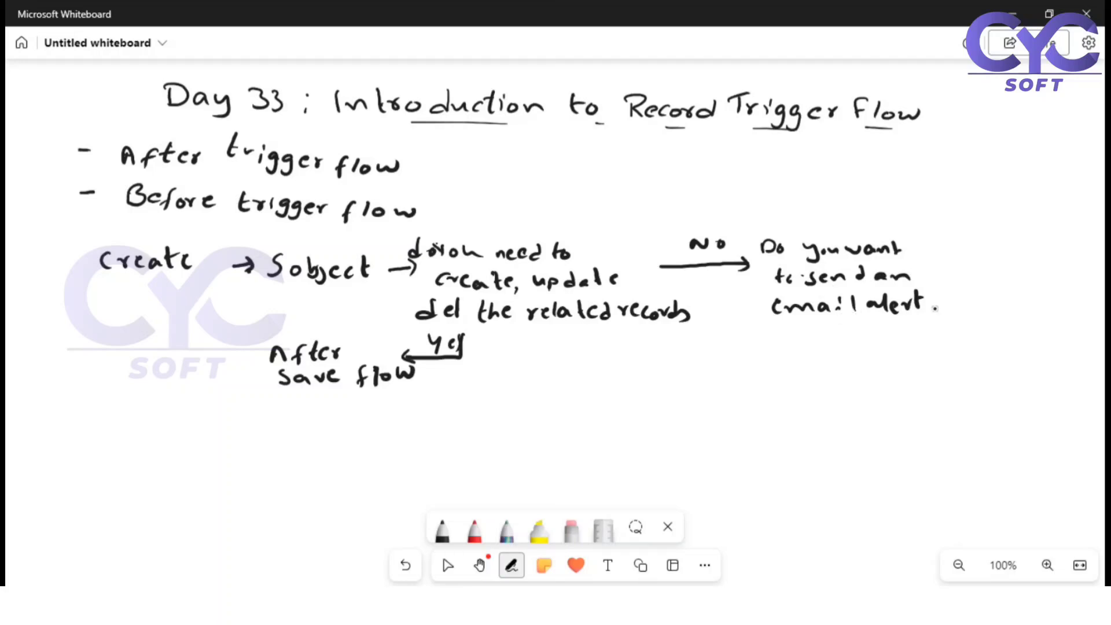
Add a downward "No" arrow and a "Yes" arrow toward "After save flow" from the email alert question, and box "After save flow"
{"action": "mouse_move", "coordinate": [936, 267]}
{"action": "left_mouse_down"}
{"action": "mouse_move", "coordinate": [992, 265]}
{"action": "mouse_move", "coordinate": [990, 335]}
{"action": "left_mouse_up"}
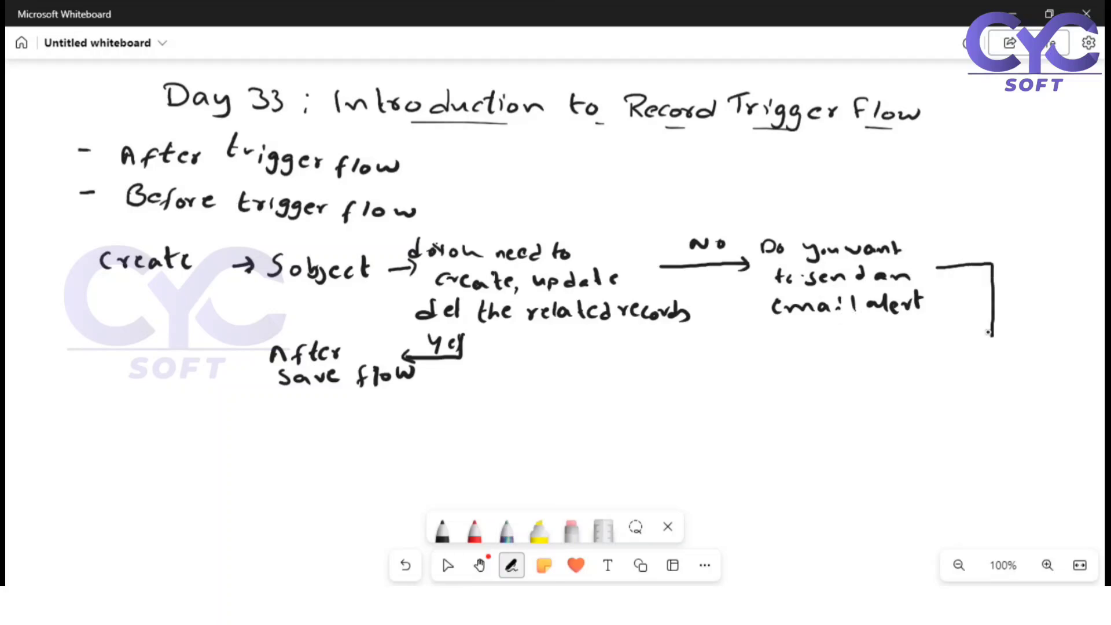
{"action": "left_click_drag", "start_coordinate": [996, 289], "coordinate": [1022, 281]}
{"action": "mouse_move", "coordinate": [778, 323]}
{"action": "left_mouse_down"}
{"action": "mouse_move", "coordinate": [605, 369]}
{"action": "mouse_move", "coordinate": [463, 342]}
{"action": "mouse_move", "coordinate": [488, 360]}
{"action": "mouse_move", "coordinate": [575, 351]}
{"action": "left_mouse_up"}
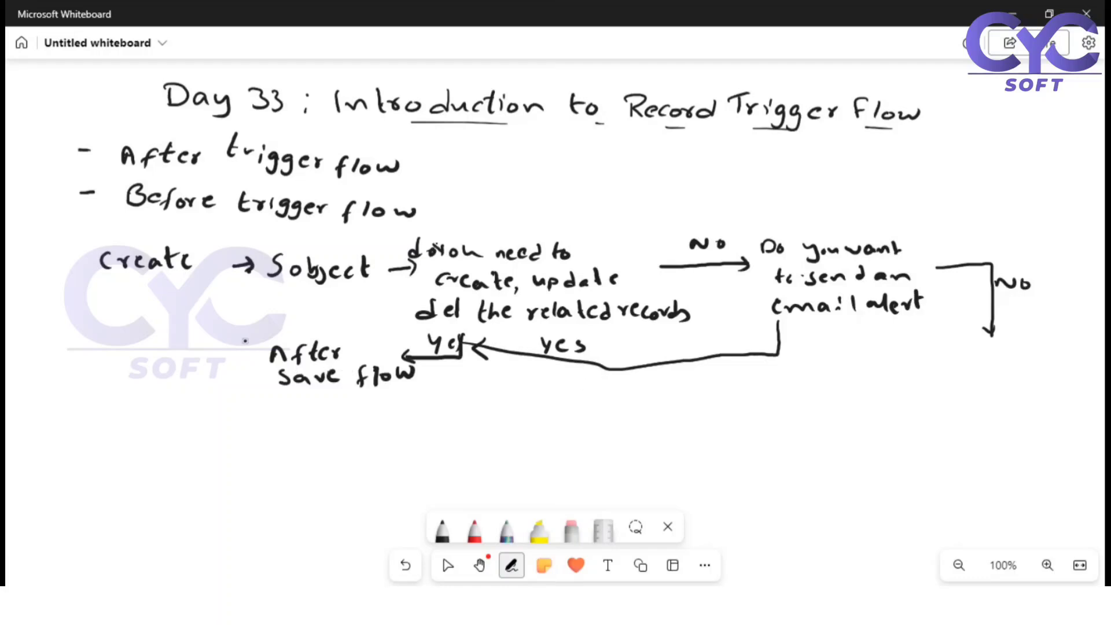
{"action": "mouse_move", "coordinate": [261, 342]}
{"action": "left_mouse_down"}
{"action": "mouse_move", "coordinate": [264, 398]}
{"action": "mouse_move", "coordinate": [411, 383]}
{"action": "mouse_move", "coordinate": [429, 362]}
{"action": "mouse_move", "coordinate": [407, 328]}
{"action": "mouse_move", "coordinate": [262, 343]}
{"action": "left_mouse_up"}
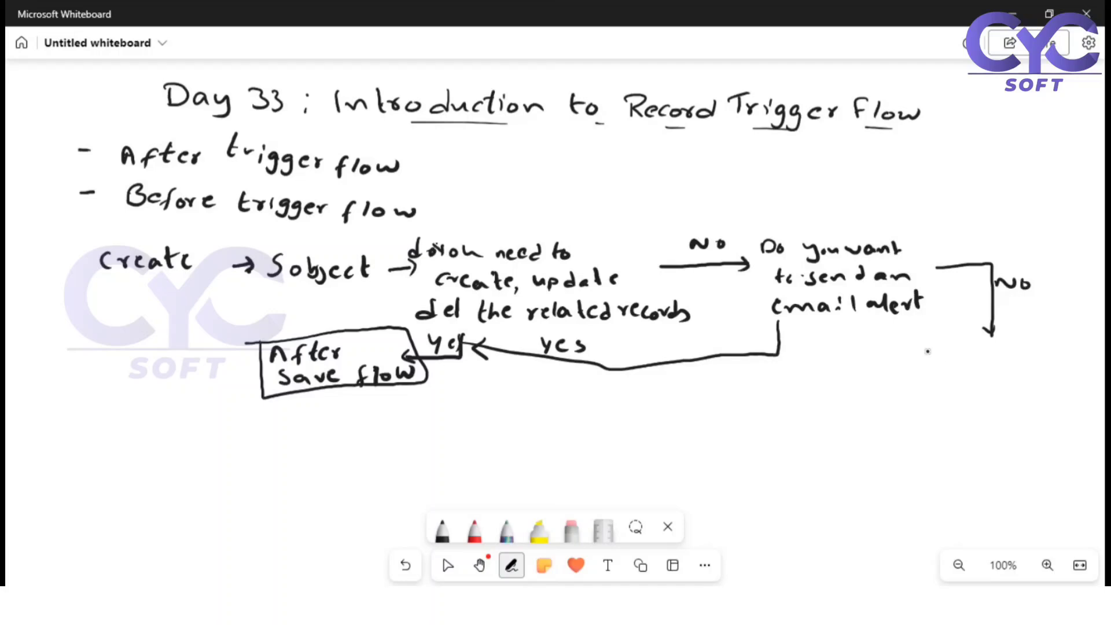
Handwrite "Do you want to do chatter post" below the email alert question's "No" arrow
{"action": "mouse_move", "coordinate": [919, 348]}
{"action": "left_mouse_down"}
{"action": "mouse_move", "coordinate": [920, 364]}
{"action": "mouse_move", "coordinate": [937, 355]}
{"action": "left_mouse_up"}
{"action": "mouse_move", "coordinate": [952, 352]}
{"action": "left_mouse_down"}
{"action": "mouse_move", "coordinate": [959, 366]}
{"action": "mouse_move", "coordinate": [1038, 360]}
{"action": "left_mouse_up"}
{"action": "left_click_drag", "start_coordinate": [1046, 343], "coordinate": [1047, 362]}
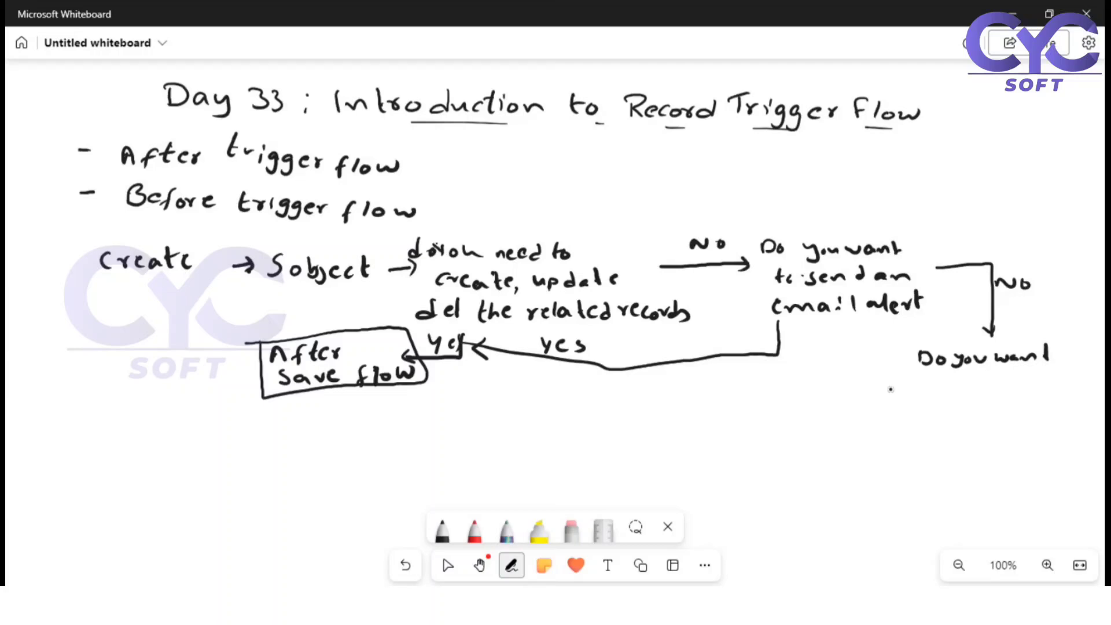
{"action": "mouse_move", "coordinate": [891, 387]}
{"action": "left_mouse_down"}
{"action": "mouse_move", "coordinate": [893, 407]}
{"action": "mouse_move", "coordinate": [898, 393]}
{"action": "left_mouse_up"}
{"action": "left_click_drag", "start_coordinate": [907, 396], "coordinate": [925, 403]}
{"action": "mouse_move", "coordinate": [944, 395]}
{"action": "left_mouse_down"}
{"action": "mouse_move", "coordinate": [1011, 402]}
{"action": "mouse_move", "coordinate": [1036, 391]}
{"action": "left_mouse_up"}
{"action": "left_click_drag", "start_coordinate": [1031, 392], "coordinate": [1051, 386]}
{"action": "mouse_move", "coordinate": [1010, 408]}
{"action": "left_mouse_down"}
{"action": "mouse_move", "coordinate": [1012, 421]}
{"action": "mouse_move", "coordinate": [1027, 412]}
{"action": "left_mouse_up"}
{"action": "mouse_move", "coordinate": [1040, 411]}
{"action": "left_mouse_down"}
{"action": "mouse_move", "coordinate": [1034, 422]}
{"action": "mouse_move", "coordinate": [1051, 412]}
{"action": "left_mouse_up"}
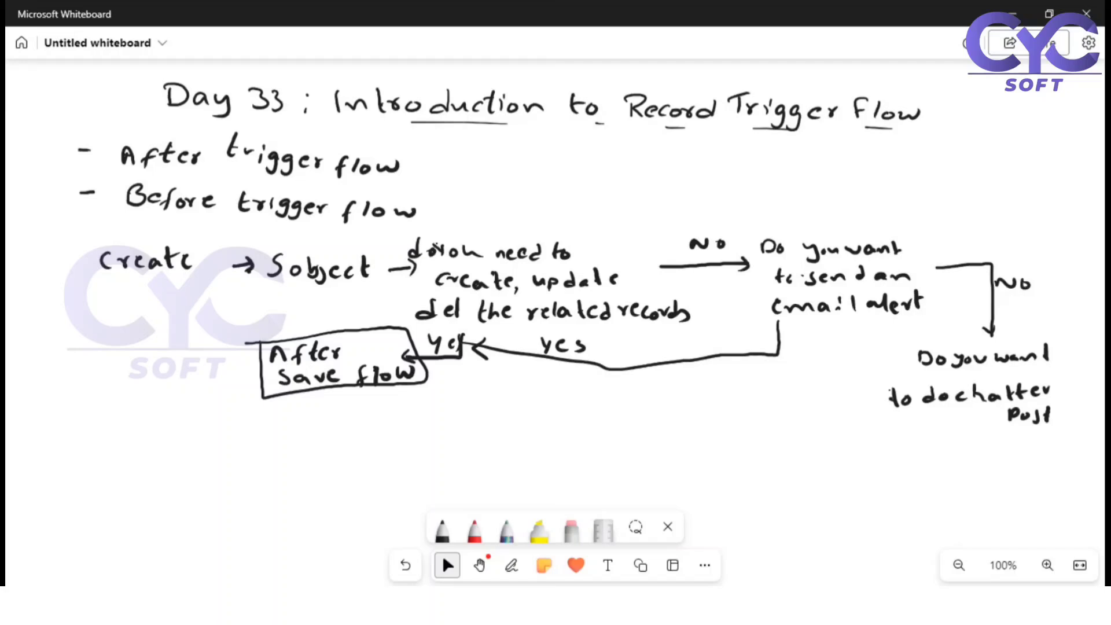
Draw a "Yes" arrow from the chatter post question to the email alert's "Yes" line, and a "No" arrow leading below the question
{"action": "left_click", "coordinate": [511, 565]}
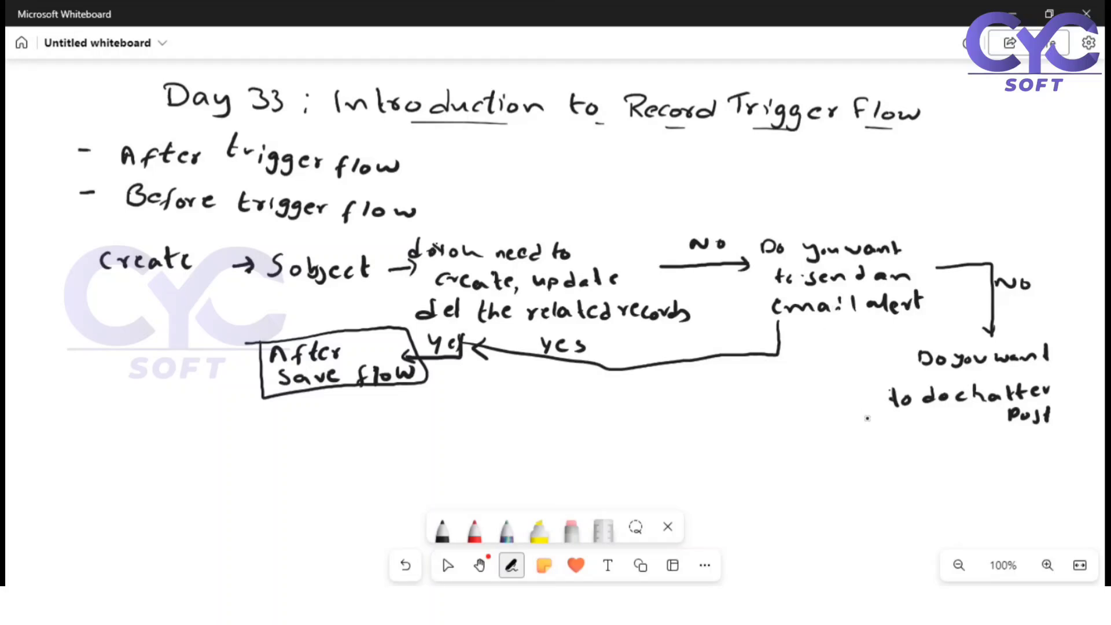
{"action": "mouse_move", "coordinate": [873, 401]}
{"action": "left_mouse_down"}
{"action": "mouse_move", "coordinate": [701, 396]}
{"action": "mouse_move", "coordinate": [701, 362]}
{"action": "mouse_move", "coordinate": [693, 375]}
{"action": "mouse_move", "coordinate": [743, 396]}
{"action": "mouse_move", "coordinate": [775, 392]}
{"action": "left_mouse_up"}
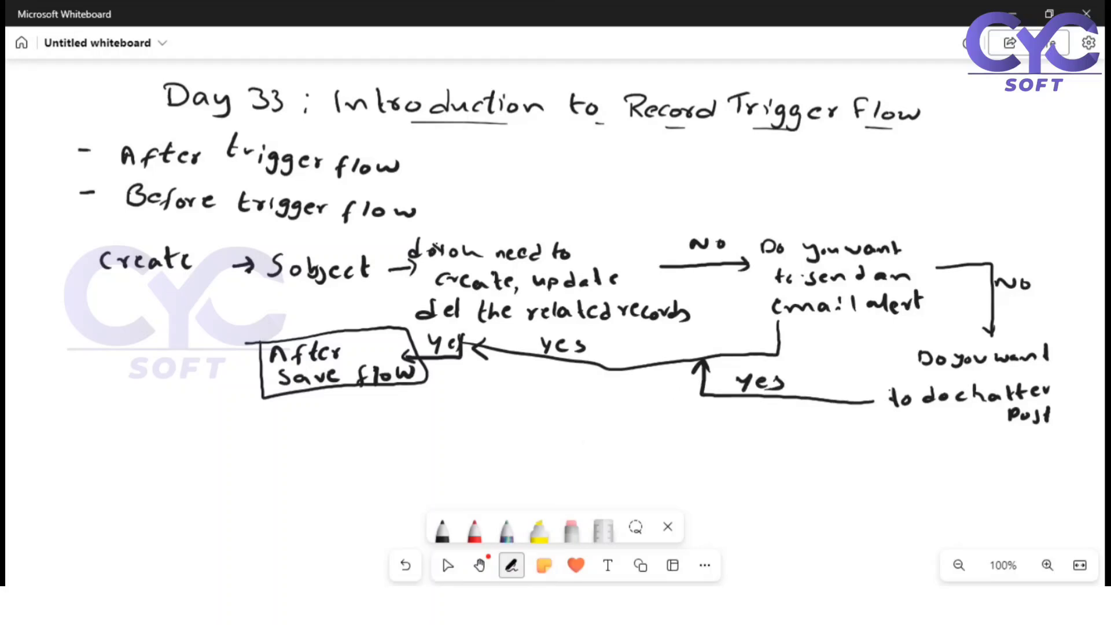
{"action": "left_click", "coordinate": [511, 565]}
{"action": "mouse_move", "coordinate": [976, 423]}
{"action": "left_mouse_down"}
{"action": "mouse_move", "coordinate": [975, 475]}
{"action": "mouse_move", "coordinate": [925, 488]}
{"action": "mouse_move", "coordinate": [936, 500]}
{"action": "mouse_move", "coordinate": [1004, 460]}
{"action": "mouse_move", "coordinate": [1013, 475]}
{"action": "left_mouse_up"}
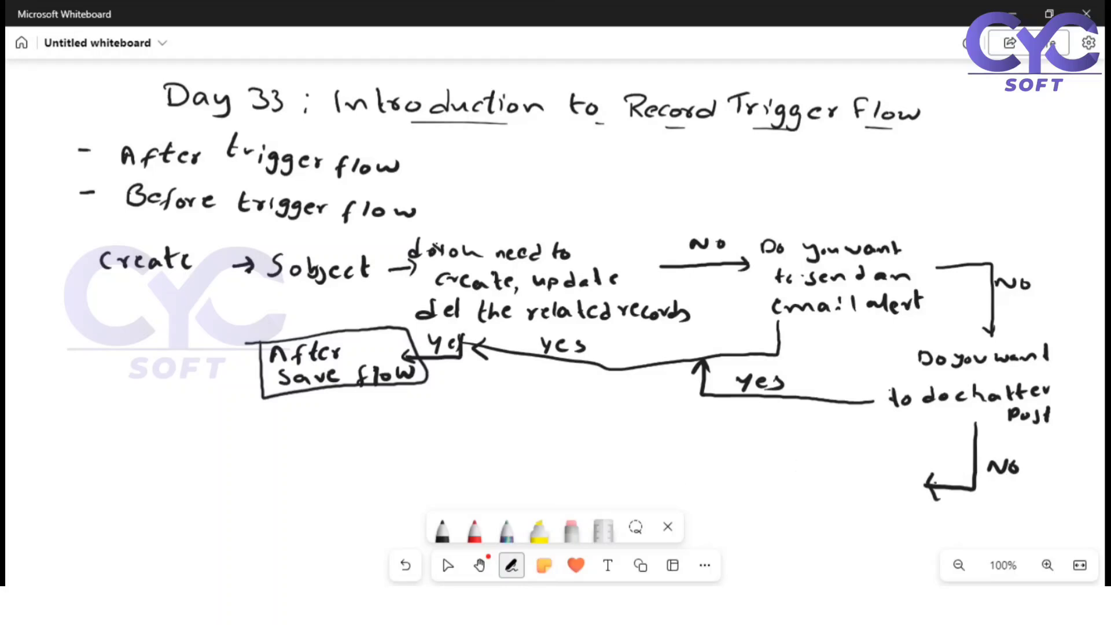
Handwrite "Call Apex action" at the end of the "No" arrow and link it with a "Yes" arrow up to the chatter post's "Yes" line
{"action": "mouse_move", "coordinate": [822, 475]}
{"action": "left_mouse_down"}
{"action": "mouse_move", "coordinate": [823, 489]}
{"action": "mouse_move", "coordinate": [840, 490]}
{"action": "left_mouse_up"}
{"action": "left_click_drag", "start_coordinate": [849, 474], "coordinate": [851, 489]}
{"action": "mouse_move", "coordinate": [863, 474]}
{"action": "left_mouse_down"}
{"action": "mouse_move", "coordinate": [864, 488]}
{"action": "mouse_move", "coordinate": [882, 472]}
{"action": "mouse_move", "coordinate": [888, 490]}
{"action": "left_mouse_up"}
{"action": "left_click_drag", "start_coordinate": [876, 483], "coordinate": [885, 481]}
{"action": "mouse_move", "coordinate": [895, 479]}
{"action": "left_mouse_down"}
{"action": "mouse_move", "coordinate": [896, 492]}
{"action": "mouse_move", "coordinate": [905, 477]}
{"action": "mouse_move", "coordinate": [924, 495]}
{"action": "left_mouse_up"}
{"action": "mouse_move", "coordinate": [827, 510]}
{"action": "left_mouse_down"}
{"action": "mouse_move", "coordinate": [846, 519]}
{"action": "mouse_move", "coordinate": [866, 507]}
{"action": "left_mouse_up"}
{"action": "mouse_move", "coordinate": [875, 498]}
{"action": "left_mouse_down"}
{"action": "mouse_move", "coordinate": [878, 519]}
{"action": "mouse_move", "coordinate": [884, 503]}
{"action": "mouse_move", "coordinate": [892, 522]}
{"action": "left_mouse_up"}
{"action": "mouse_move", "coordinate": [904, 508]}
{"action": "left_mouse_down"}
{"action": "mouse_move", "coordinate": [899, 516]}
{"action": "mouse_move", "coordinate": [927, 519]}
{"action": "left_mouse_up"}
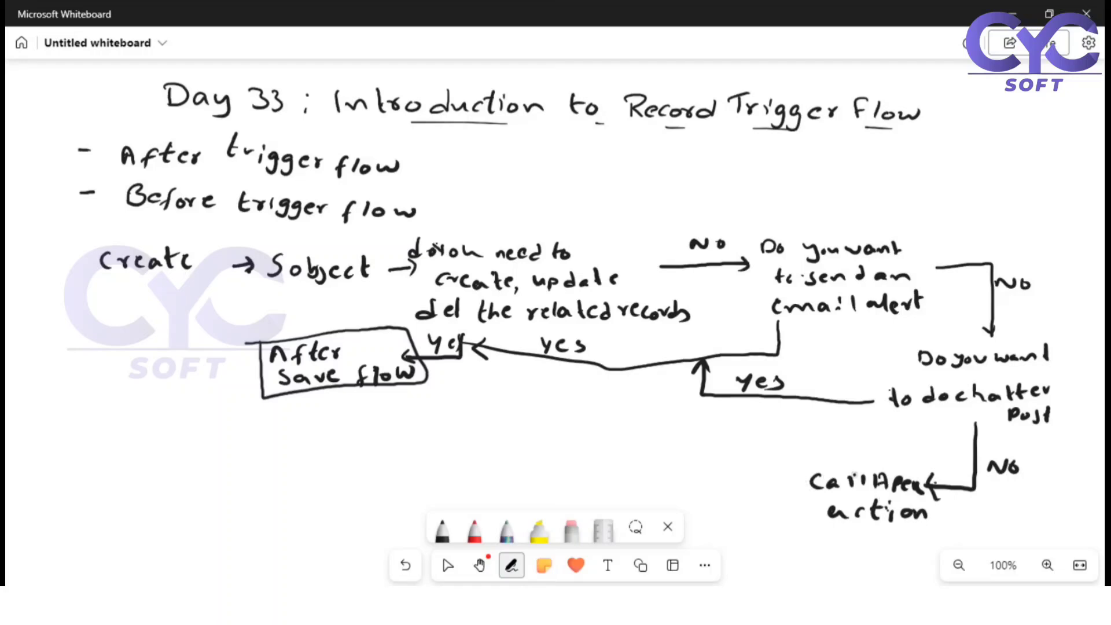
{"action": "mouse_move", "coordinate": [822, 458]}
{"action": "left_mouse_down"}
{"action": "mouse_move", "coordinate": [818, 412]}
{"action": "mouse_move", "coordinate": [807, 415]}
{"action": "mouse_move", "coordinate": [826, 416]}
{"action": "mouse_move", "coordinate": [830, 444]}
{"action": "mouse_move", "coordinate": [856, 449]}
{"action": "left_mouse_up"}
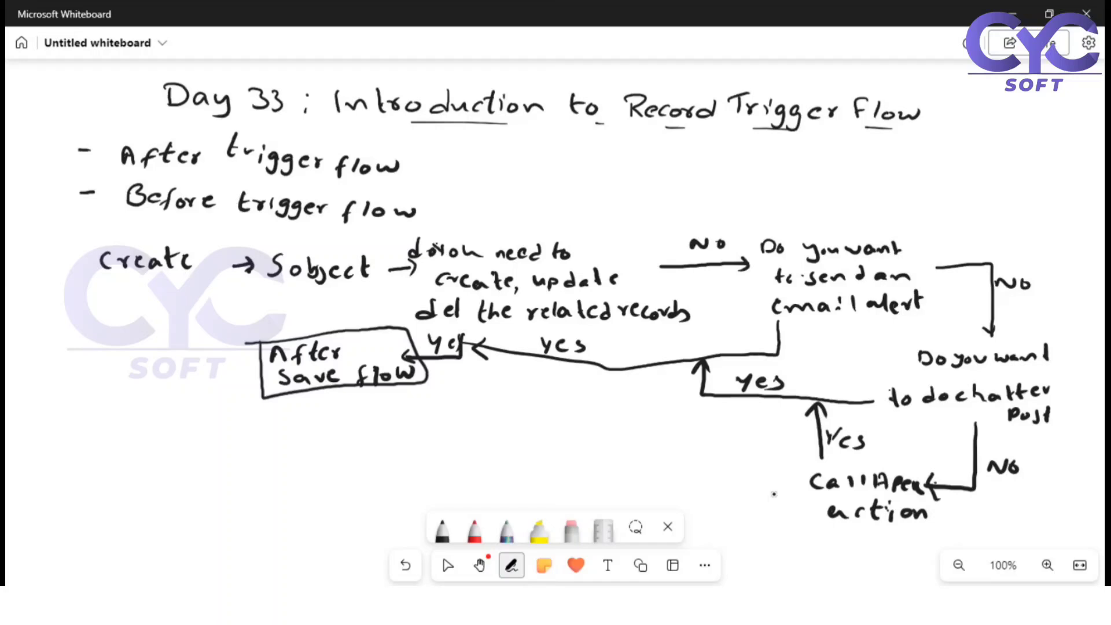
Draw a "No" arrow from "Call Apex action" to a boxed, handwritten "Before save flow" and put the pen away
{"action": "mouse_move", "coordinate": [777, 492]}
{"action": "left_mouse_down"}
{"action": "mouse_move", "coordinate": [674, 481]}
{"action": "mouse_move", "coordinate": [691, 492]}
{"action": "left_mouse_up"}
{"action": "mouse_move", "coordinate": [701, 475]}
{"action": "left_mouse_down"}
{"action": "mouse_move", "coordinate": [708, 467]}
{"action": "mouse_move", "coordinate": [717, 478]}
{"action": "left_mouse_up"}
{"action": "left_click_drag", "start_coordinate": [724, 466], "coordinate": [733, 478]}
{"action": "mouse_move", "coordinate": [556, 457]}
{"action": "left_mouse_down"}
{"action": "mouse_move", "coordinate": [557, 474]}
{"action": "mouse_move", "coordinate": [576, 472]}
{"action": "left_mouse_up"}
{"action": "mouse_move", "coordinate": [579, 463]}
{"action": "left_mouse_down"}
{"action": "mouse_move", "coordinate": [588, 470]}
{"action": "mouse_move", "coordinate": [605, 454]}
{"action": "mouse_move", "coordinate": [600, 478]}
{"action": "left_mouse_up"}
{"action": "left_click_drag", "start_coordinate": [592, 464], "coordinate": [636, 461]}
{"action": "left_click_drag", "start_coordinate": [640, 466], "coordinate": [650, 470]}
{"action": "left_click_drag", "start_coordinate": [522, 487], "coordinate": [520, 498]}
{"action": "mouse_move", "coordinate": [545, 491]}
{"action": "left_mouse_down"}
{"action": "mouse_move", "coordinate": [595, 503]}
{"action": "mouse_move", "coordinate": [652, 487]}
{"action": "mouse_move", "coordinate": [670, 509]}
{"action": "mouse_move", "coordinate": [541, 508]}
{"action": "mouse_move", "coordinate": [496, 489]}
{"action": "mouse_move", "coordinate": [607, 443]}
{"action": "mouse_move", "coordinate": [659, 446]}
{"action": "mouse_move", "coordinate": [670, 460]}
{"action": "left_mouse_up"}
{"action": "left_click", "coordinate": [443, 559]}
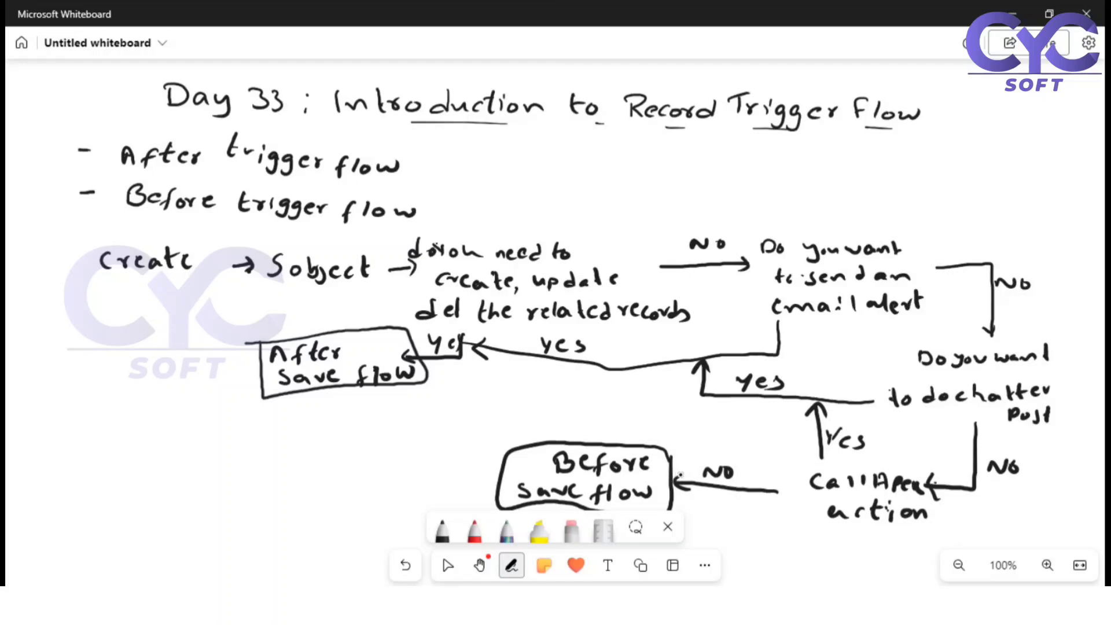
{"action": "left_click", "coordinate": [447, 565]}
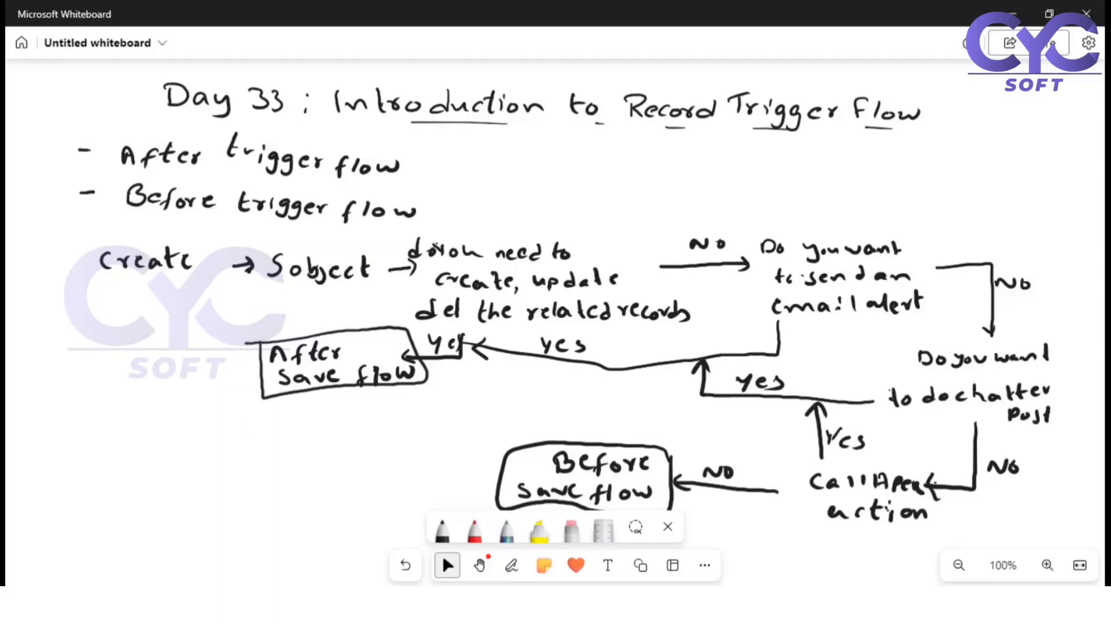
Switch to Salesforce Flows setup in Chrome, create a Record-Triggered Flow from scratch and close the introductory tip
{"action": "mouse_move", "coordinate": [494, 599]}
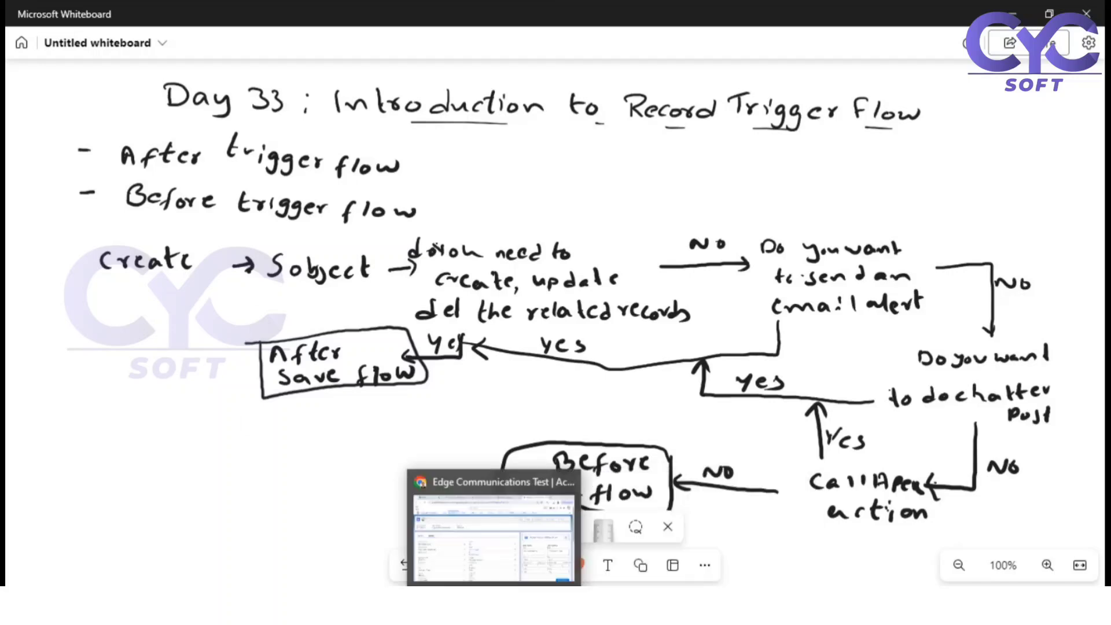
{"action": "left_click", "coordinate": [494, 538]}
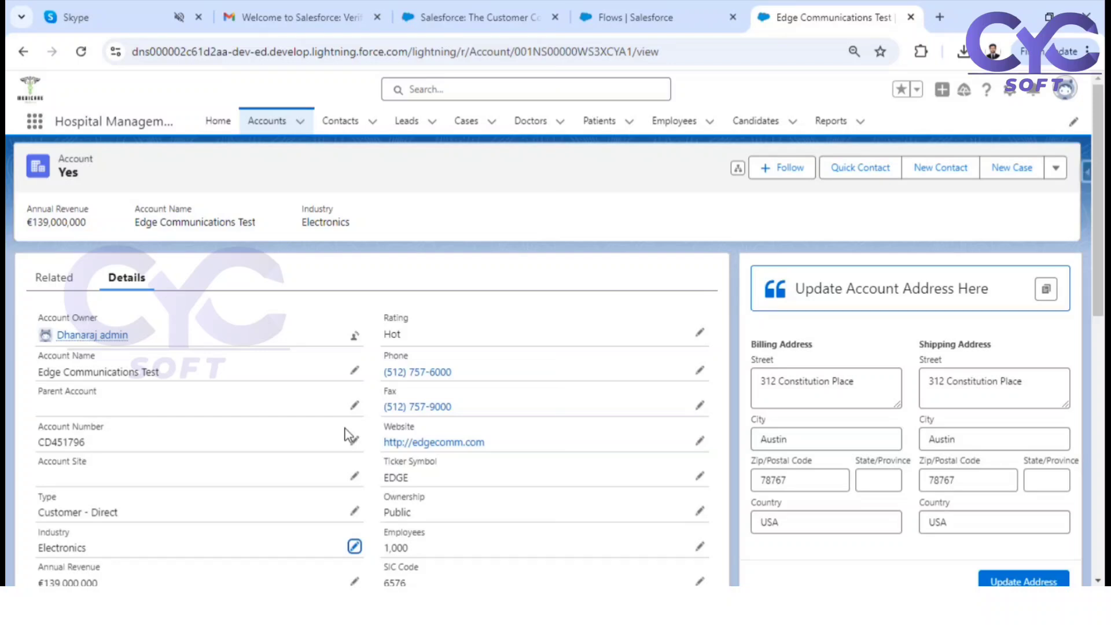
{"action": "left_click", "coordinate": [664, 18]}
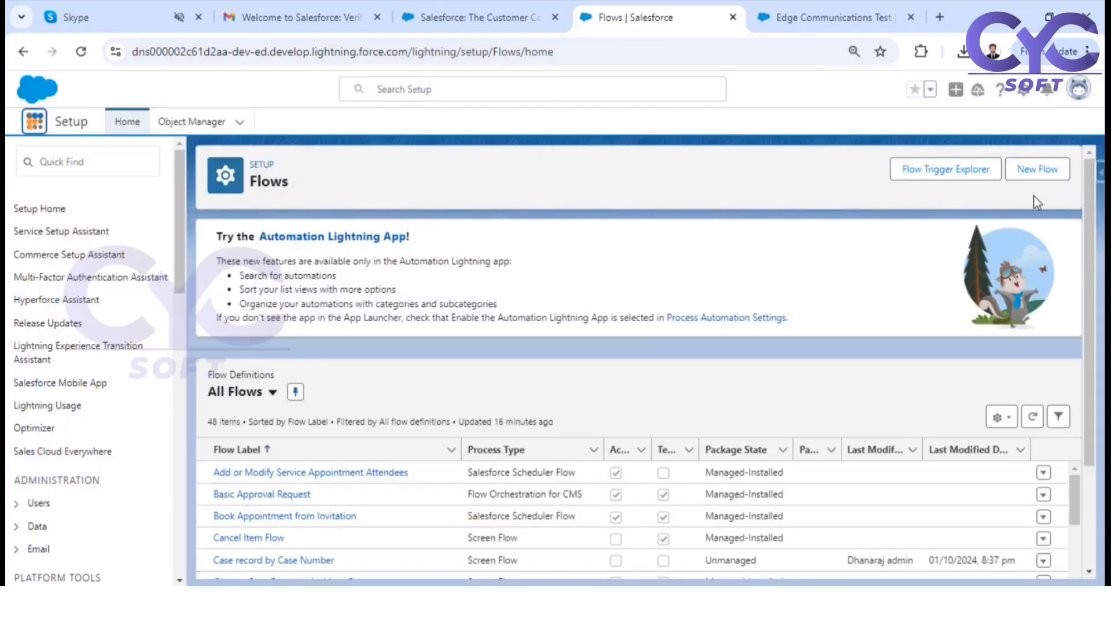
{"action": "left_click", "coordinate": [1048, 167]}
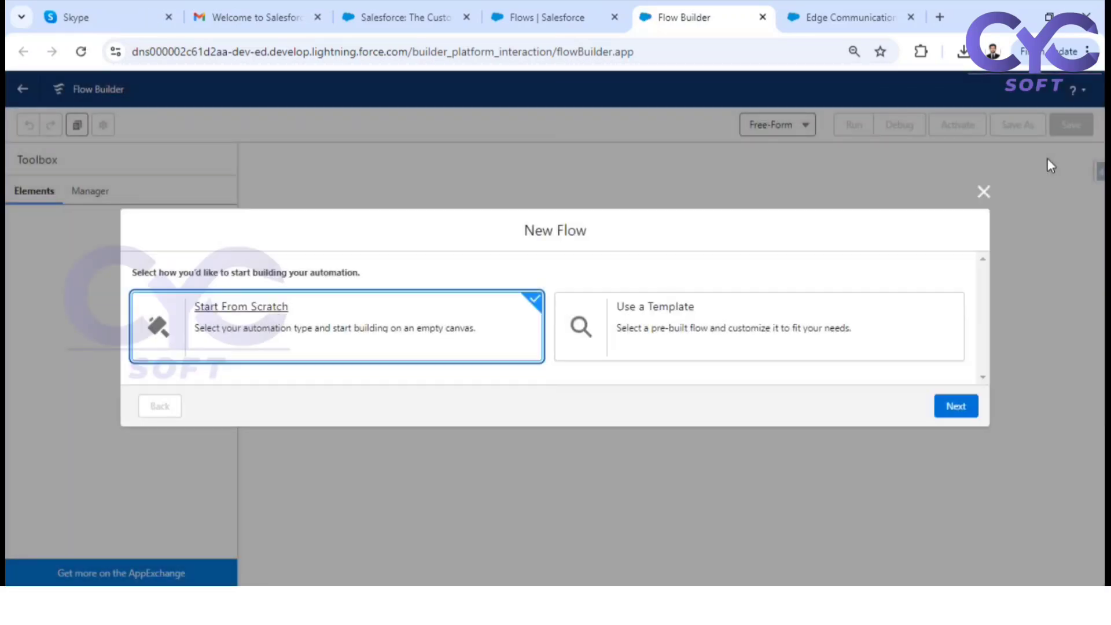
{"action": "left_click", "coordinate": [961, 409]}
{"action": "left_click", "coordinate": [697, 238]}
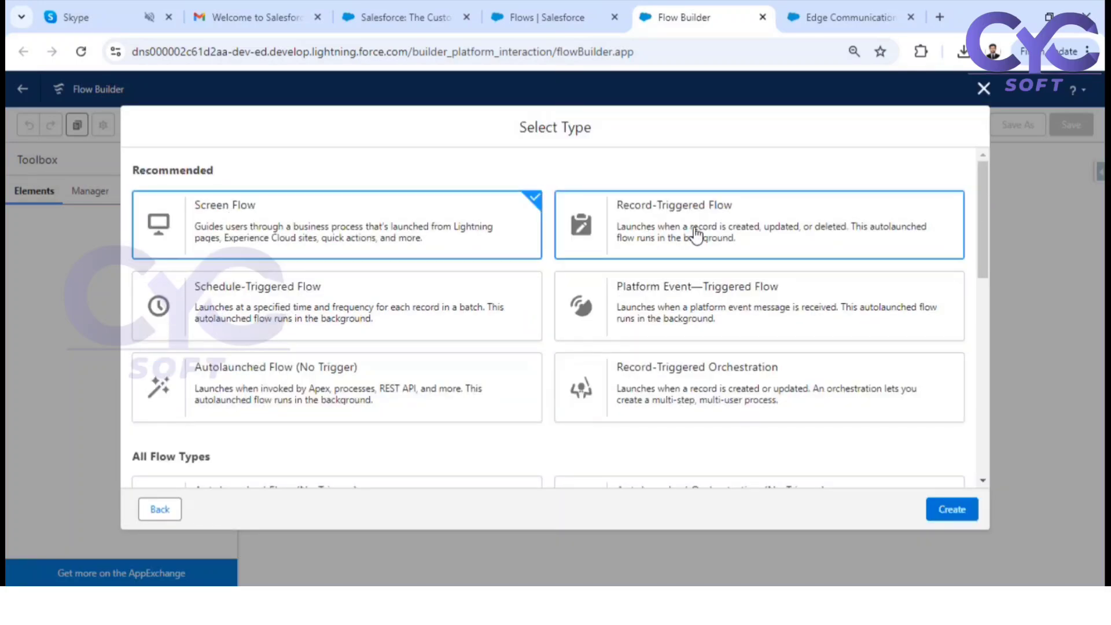
{"action": "left_click", "coordinate": [951, 508]}
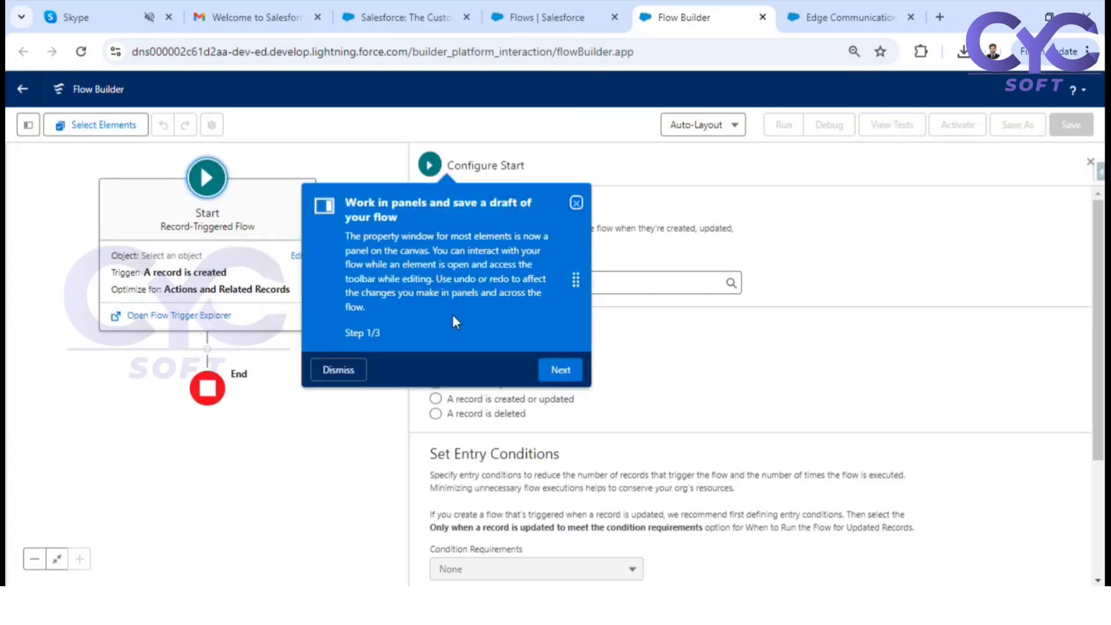
{"action": "left_click", "coordinate": [577, 205]}
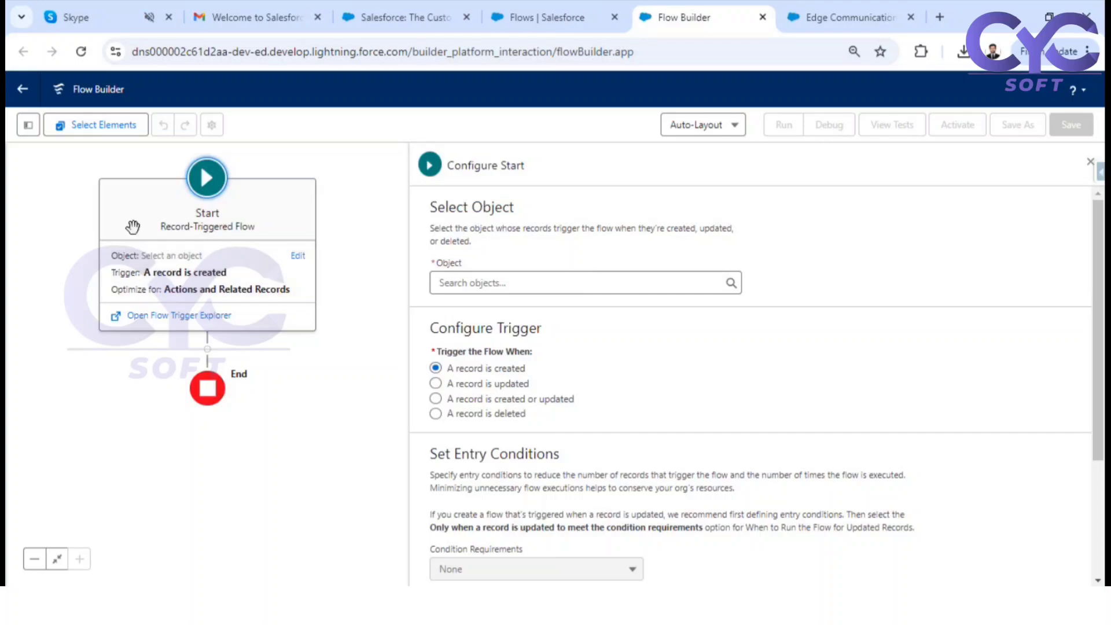
Set the flow's triggering object to Account and trigger it when "A record is created"
{"action": "left_click", "coordinate": [459, 284]}
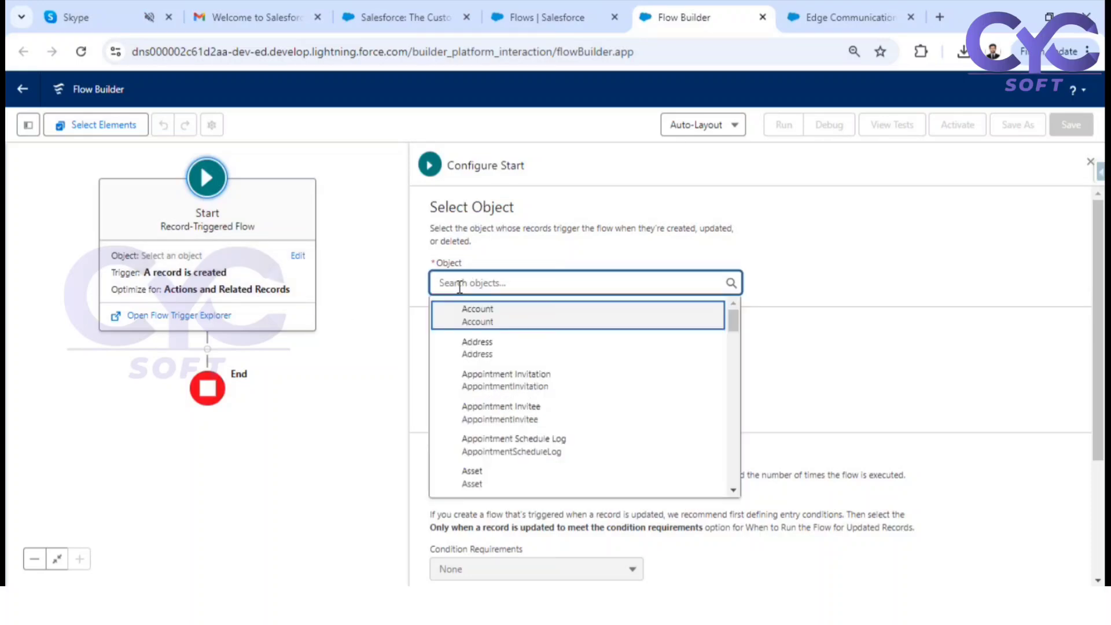
{"action": "type", "text": "acc"}
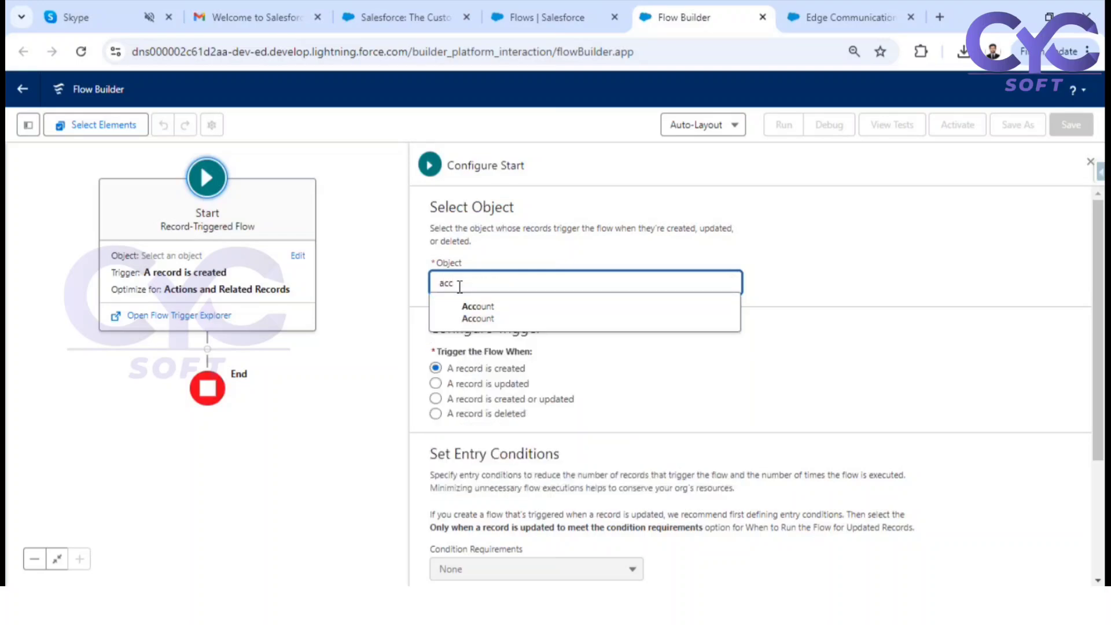
{"action": "left_click", "coordinate": [479, 308]}
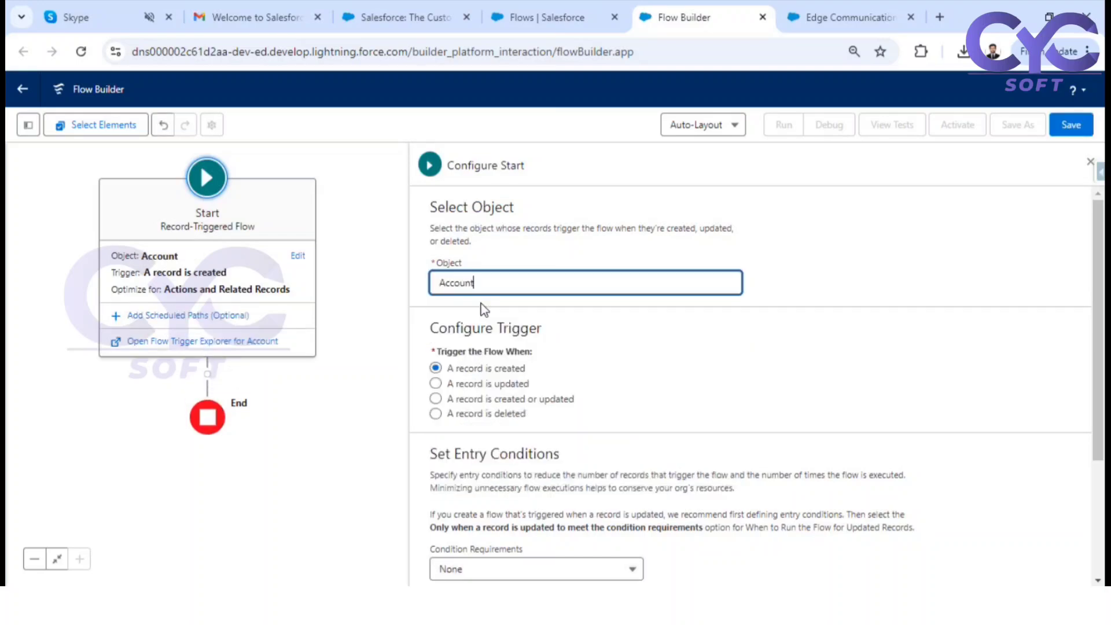
{"action": "left_click", "coordinate": [449, 370]}
{"action": "left_click_drag", "start_coordinate": [451, 375], "coordinate": [539, 383]}
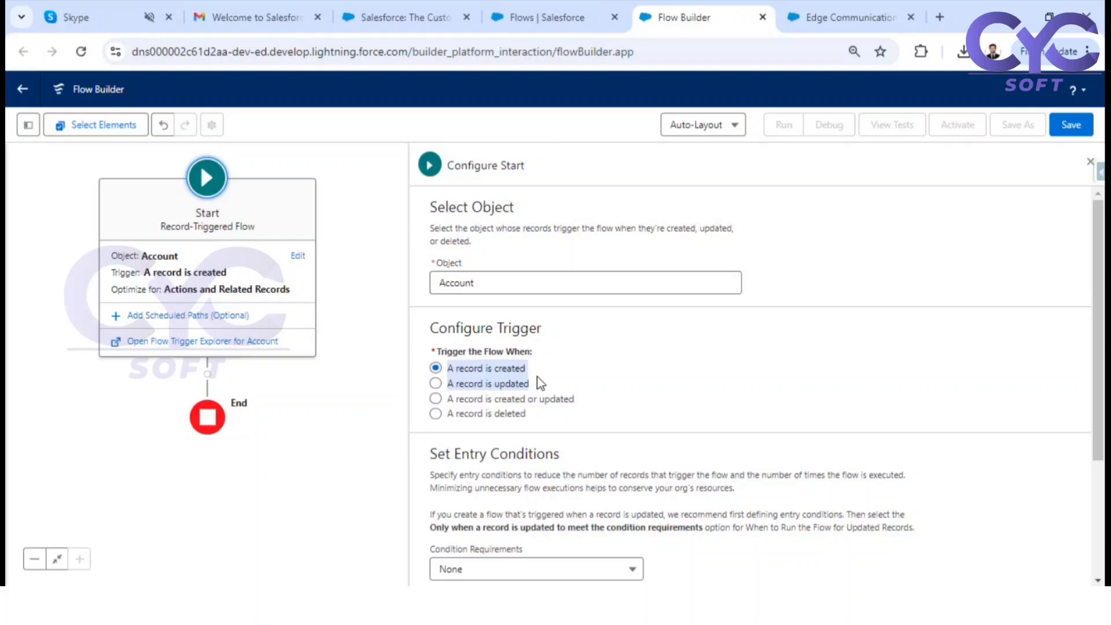
{"action": "left_click", "coordinate": [569, 365]}
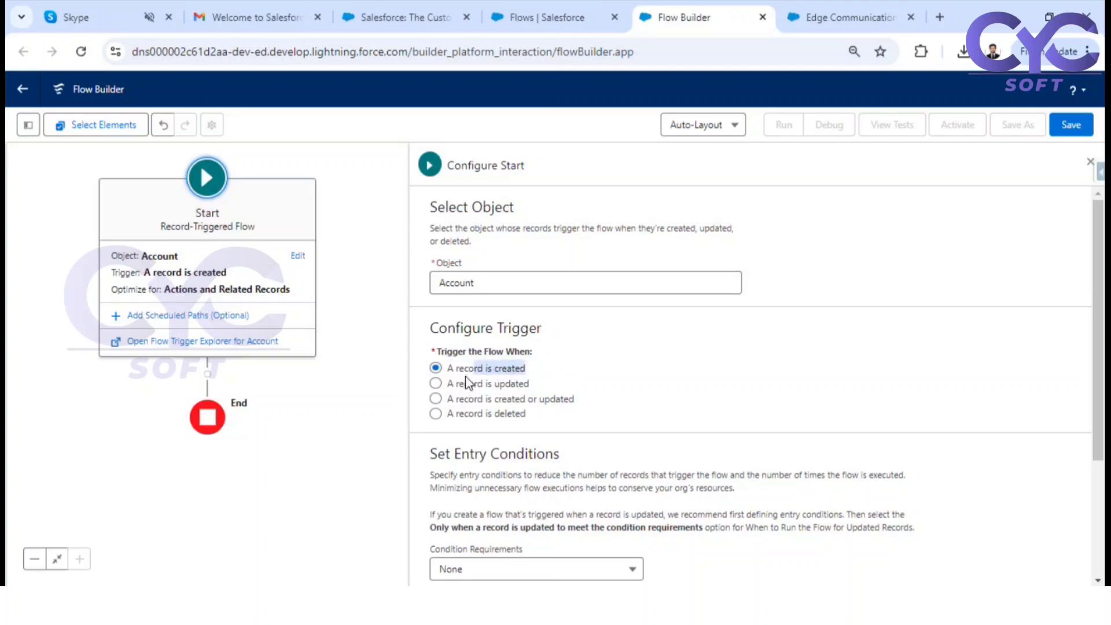
Review the flow's trigger, entry condition and optimization options, and look at the Edge Communications Test account record
{"action": "left_click_drag", "start_coordinate": [467, 384], "coordinate": [501, 390]}
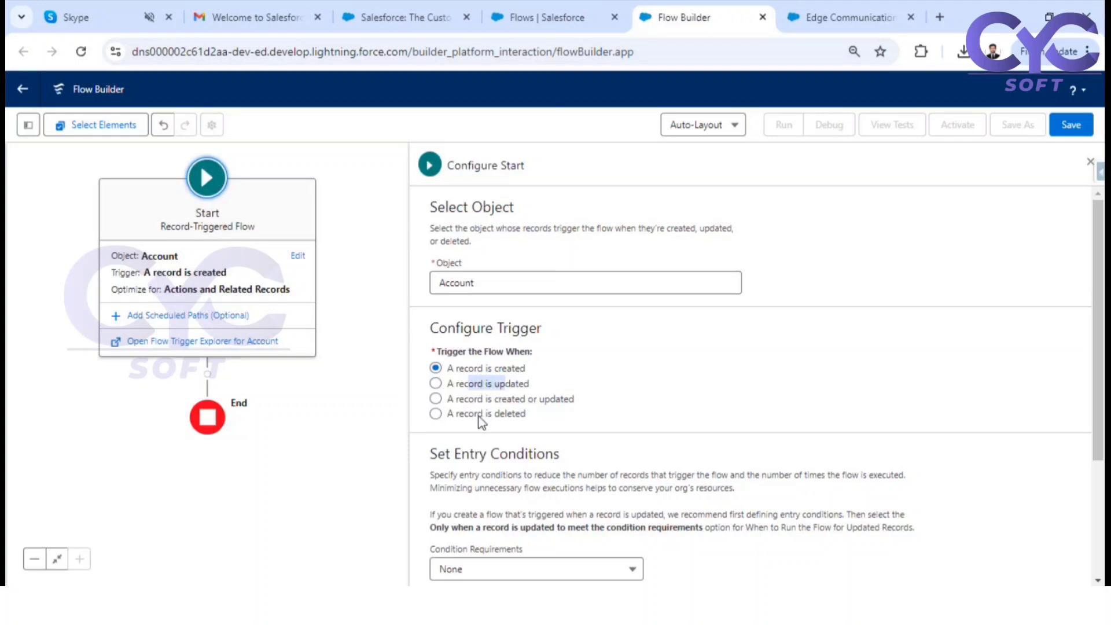
{"action": "left_click_drag", "start_coordinate": [470, 416], "coordinate": [534, 420]}
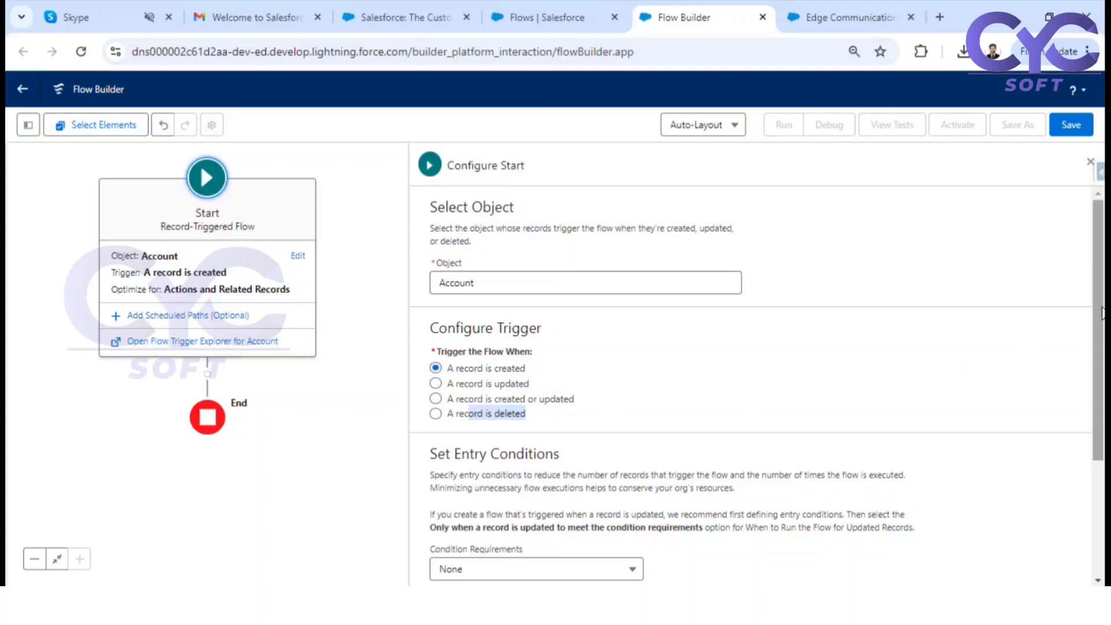
{"action": "scroll", "coordinate": [1102, 317], "scroll_direction": "down", "scroll_amount": 3}
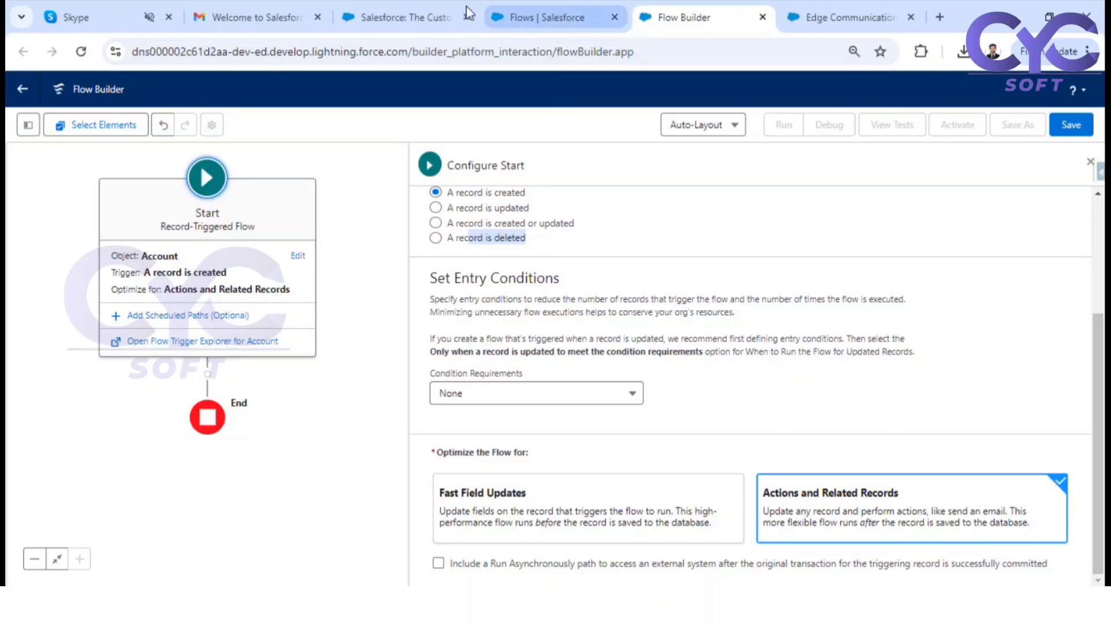
{"action": "left_click", "coordinate": [850, 17]}
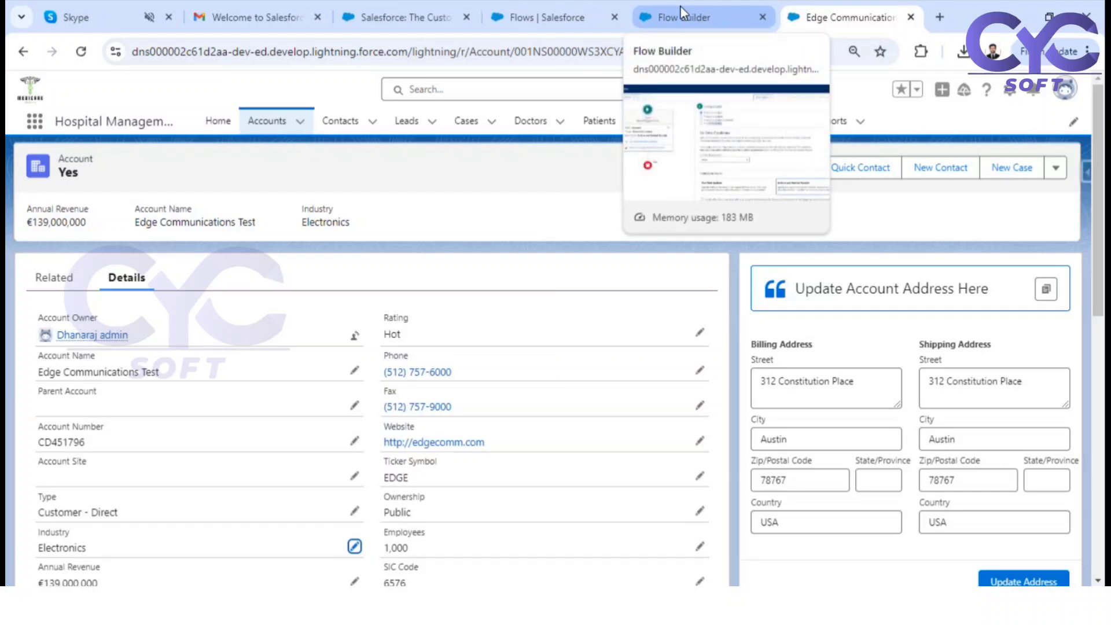
{"action": "left_click", "coordinate": [650, 20]}
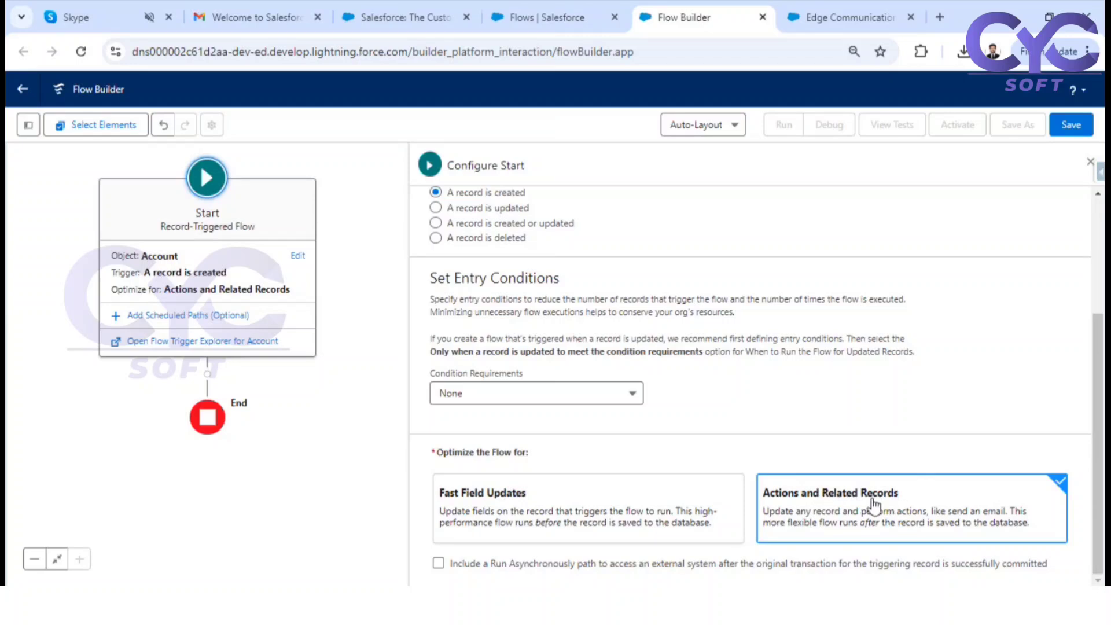
Consult the decision chart in Microsoft Whiteboard and, back in Chrome, optimize the flow for Fast Field Updates
{"action": "mouse_move", "coordinate": [570, 584]}
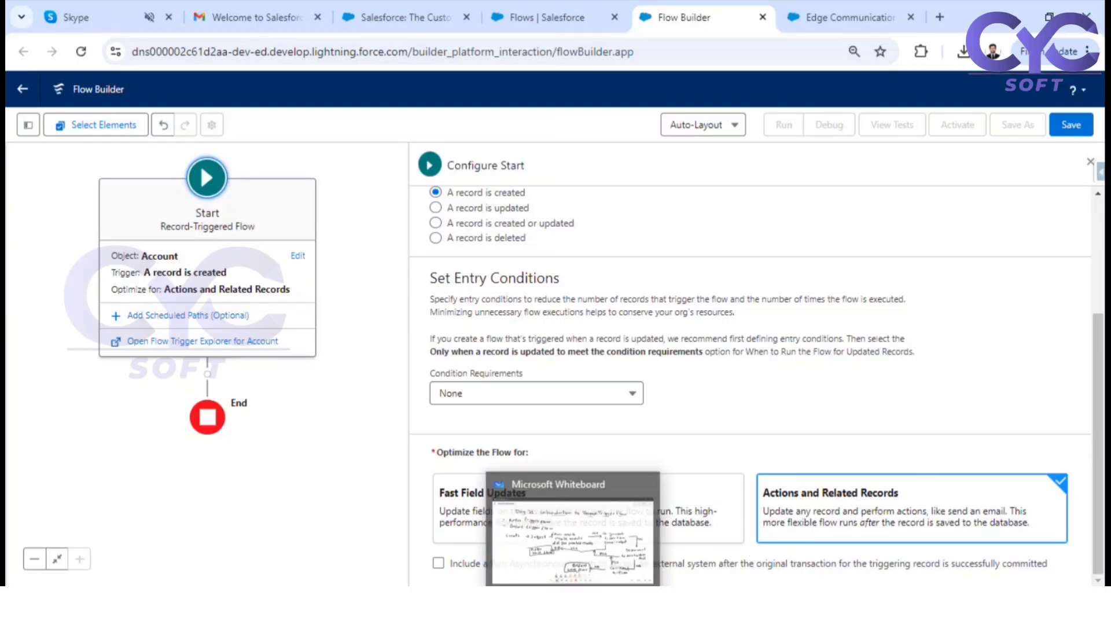
{"action": "left_click", "coordinate": [561, 547]}
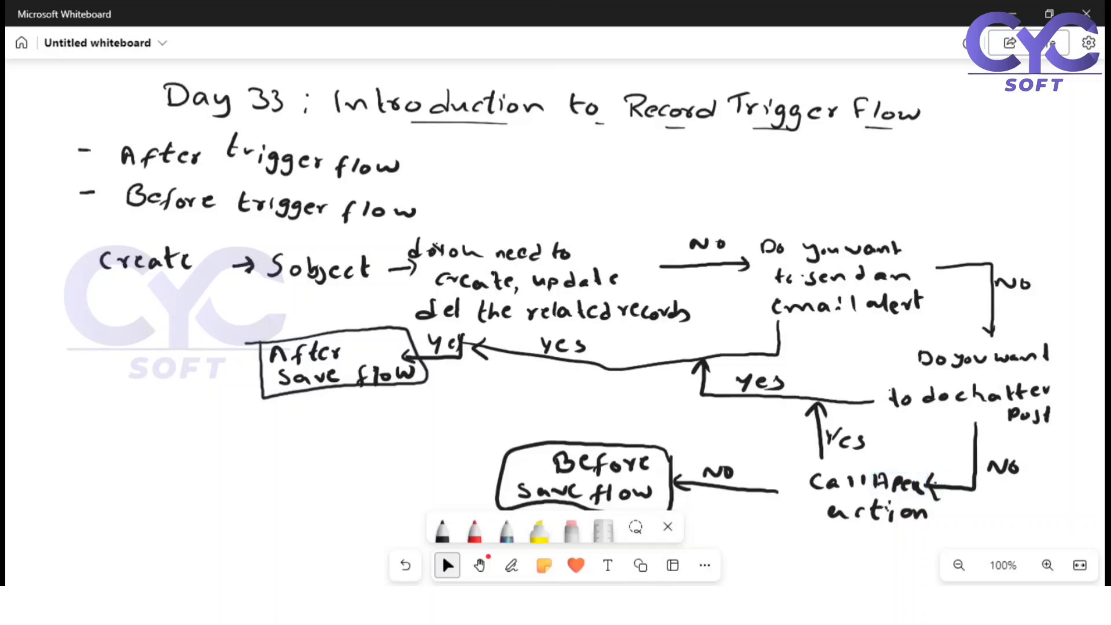
{"action": "mouse_move", "coordinate": [573, 598]}
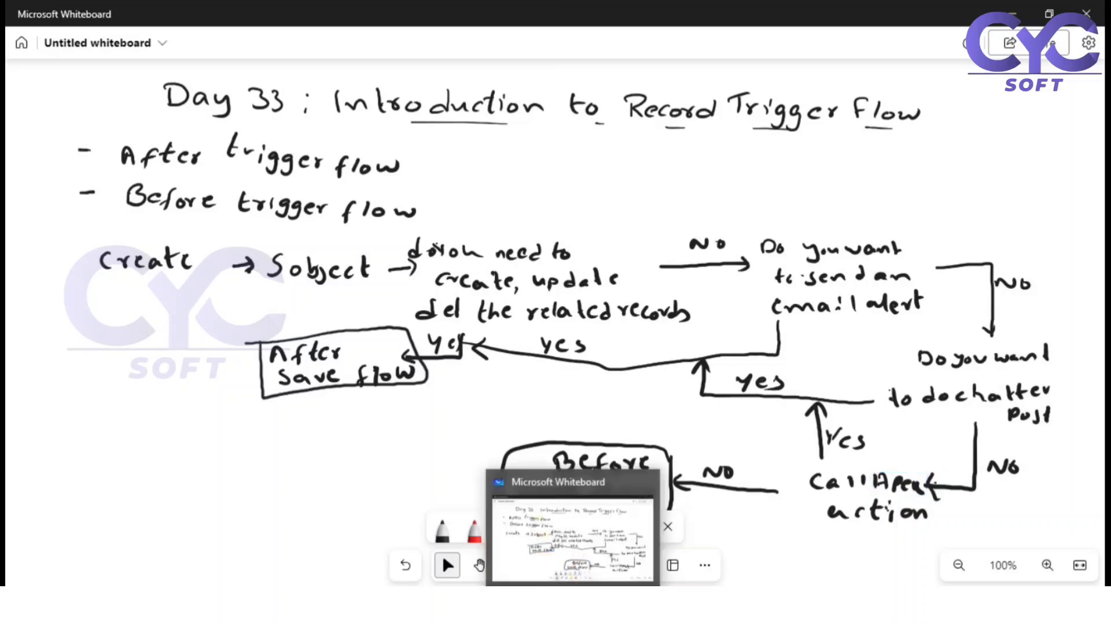
{"action": "mouse_move", "coordinate": [493, 598]}
{"action": "left_click", "coordinate": [437, 524]}
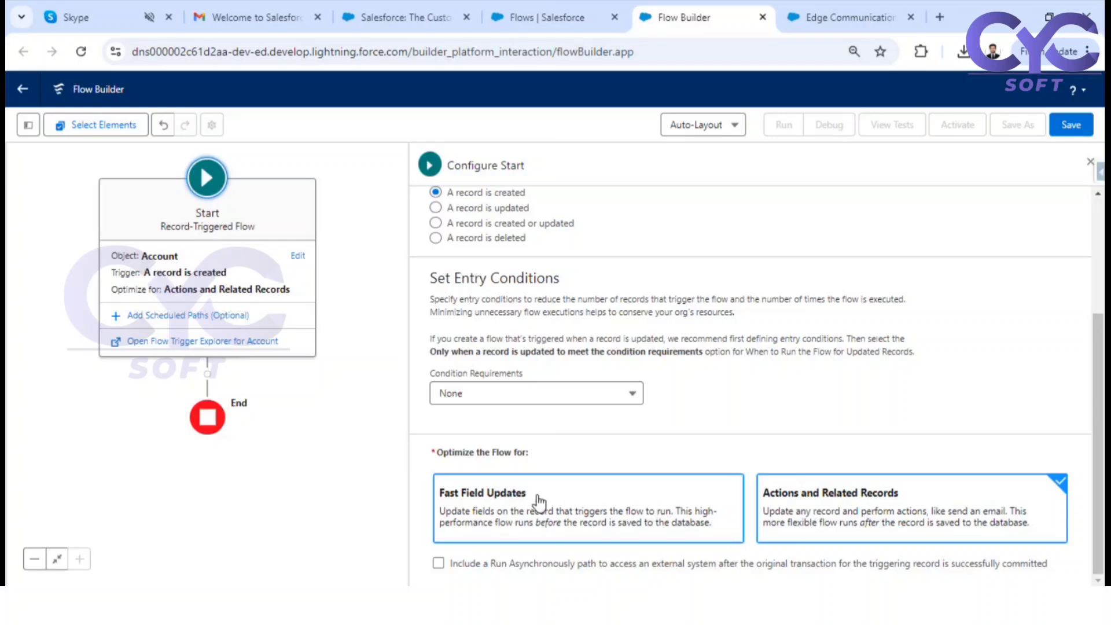
{"action": "left_click", "coordinate": [589, 502]}
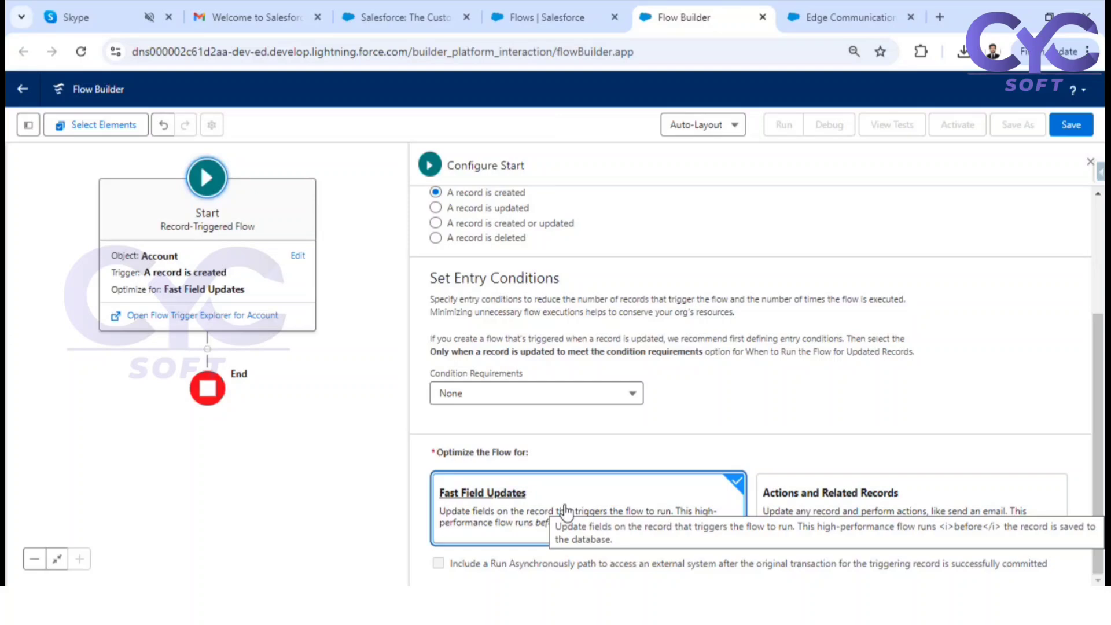
Switch to Microsoft Whiteboard, handwrite "$Record" below the end of the title and add a short underline beneath it
{"action": "left_click", "coordinate": [590, 603]}
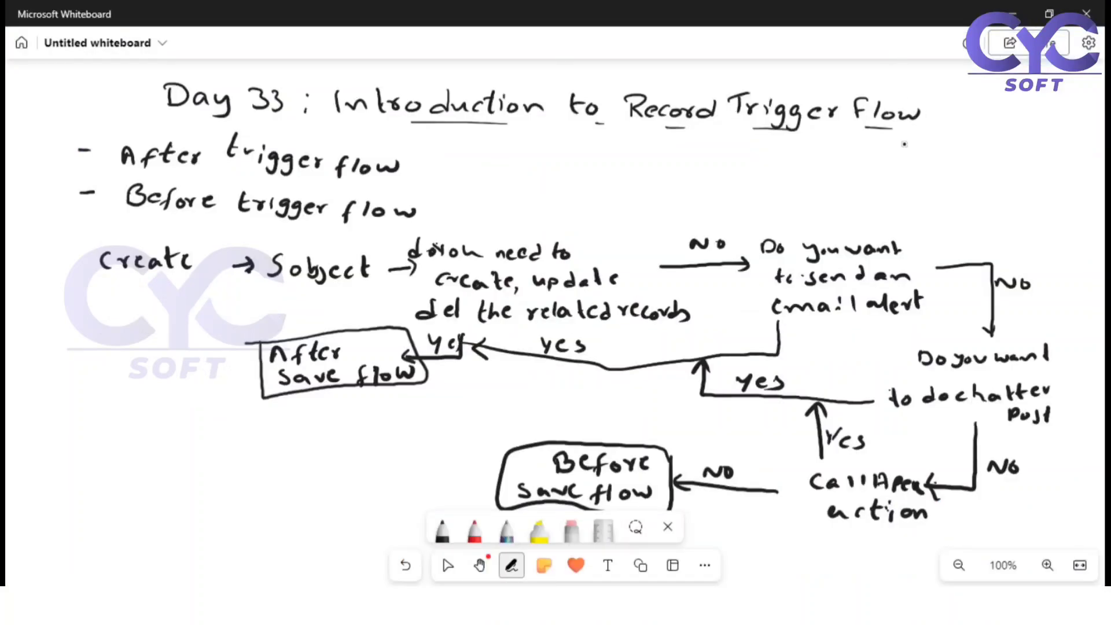
{"action": "mouse_move", "coordinate": [908, 148]}
{"action": "left_mouse_down"}
{"action": "mouse_move", "coordinate": [899, 166]}
{"action": "mouse_move", "coordinate": [974, 162]}
{"action": "left_mouse_up"}
{"action": "left_click_drag", "start_coordinate": [984, 151], "coordinate": [1013, 161]}
{"action": "left_click", "coordinate": [448, 566]}
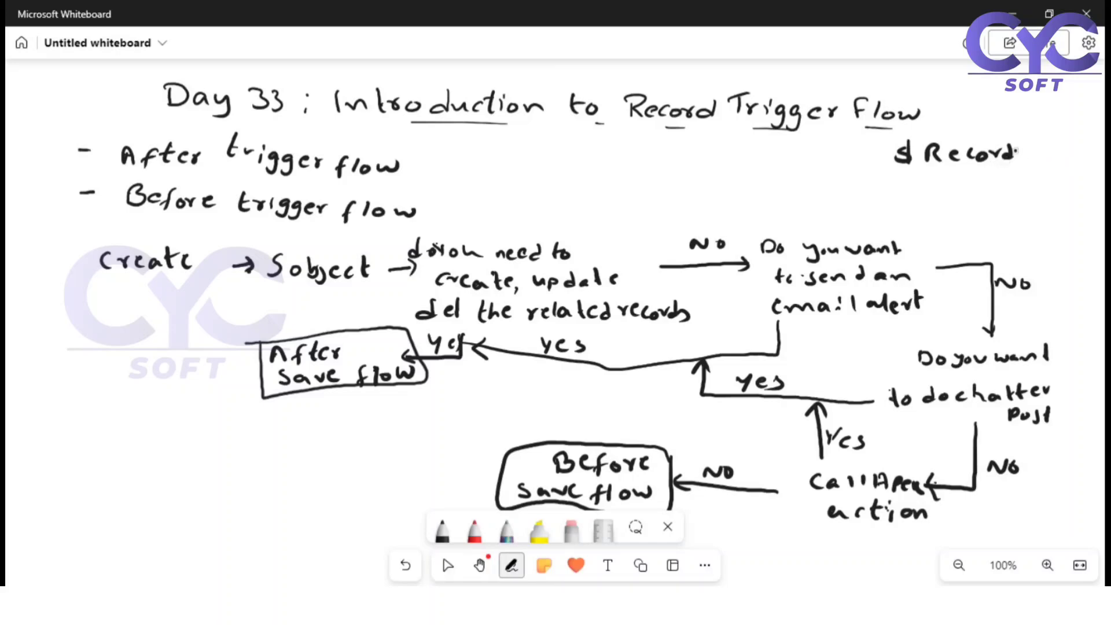
{"action": "left_click_drag", "start_coordinate": [1010, 167], "coordinate": [1025, 162]}
{"action": "key", "text": "Escape"}
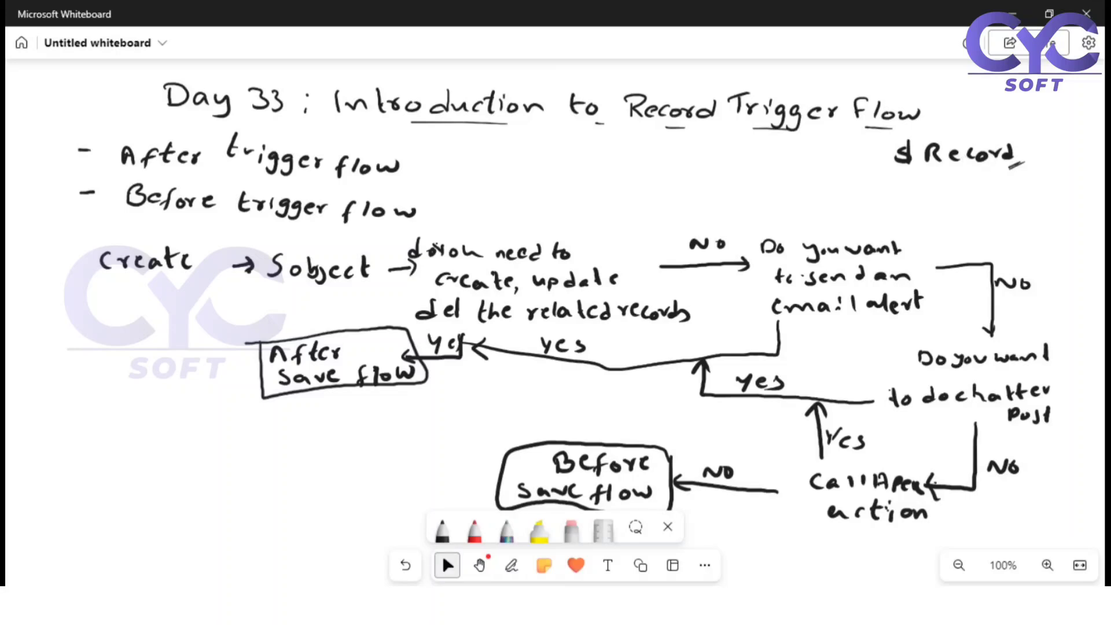
Look over the flow's trigger options in Chrome and, back in Microsoft Whiteboard, handwrite "$Record__Prior" below "$Record"
{"action": "key", "text": "alt+Tab"}
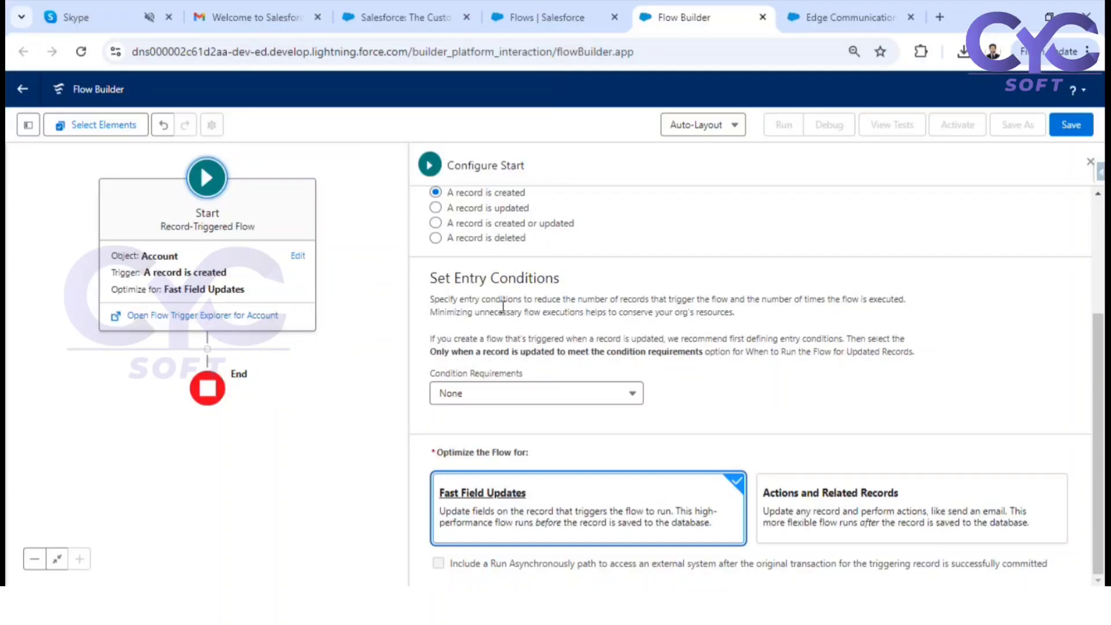
{"action": "scroll", "coordinate": [507, 311], "scroll_direction": "up", "scroll_amount": 2}
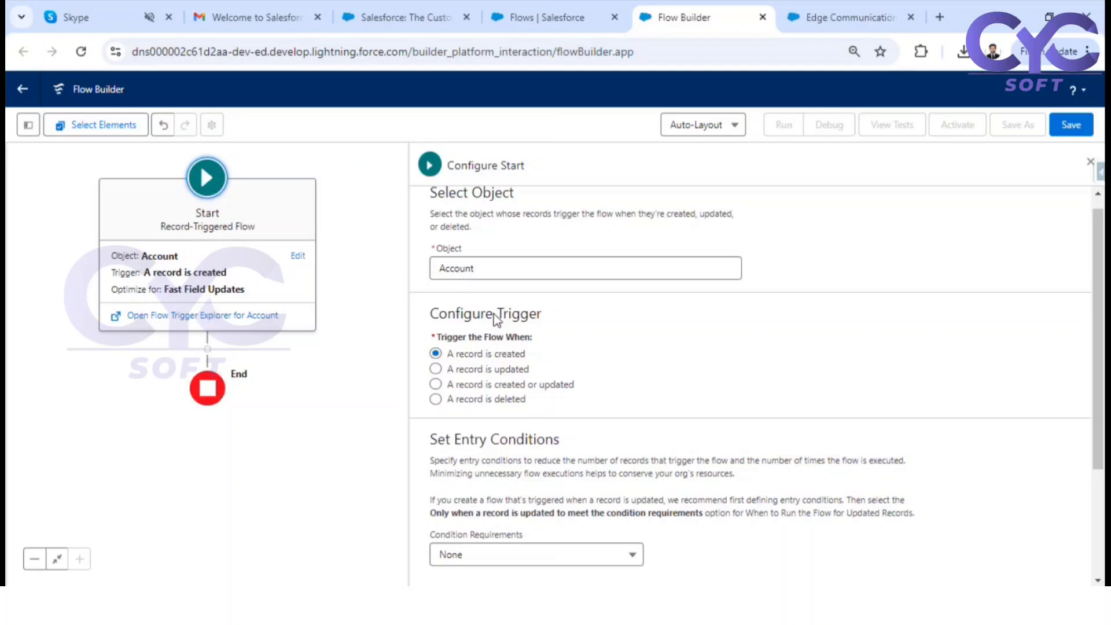
{"action": "key", "text": "alt+Tab"}
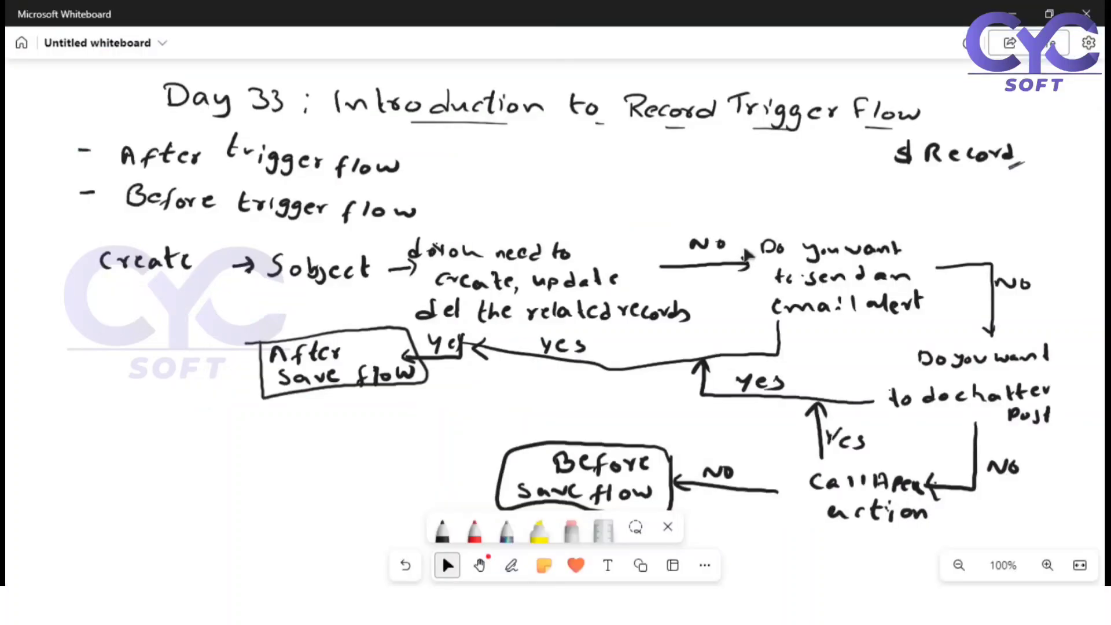
{"action": "mouse_move", "coordinate": [855, 181]}
{"action": "left_mouse_down"}
{"action": "mouse_move", "coordinate": [841, 197]}
{"action": "mouse_move", "coordinate": [887, 195]}
{"action": "left_mouse_up"}
{"action": "mouse_move", "coordinate": [899, 186]}
{"action": "left_mouse_down"}
{"action": "mouse_move", "coordinate": [899, 195]}
{"action": "mouse_move", "coordinate": [919, 187]}
{"action": "left_mouse_up"}
{"action": "left_click_drag", "start_coordinate": [927, 188], "coordinate": [964, 197]}
{"action": "left_click_drag", "start_coordinate": [965, 183], "coordinate": [1007, 195]}
{"action": "left_click", "coordinate": [998, 185]}
{"action": "left_click_drag", "start_coordinate": [1015, 185], "coordinate": [1024, 184]}
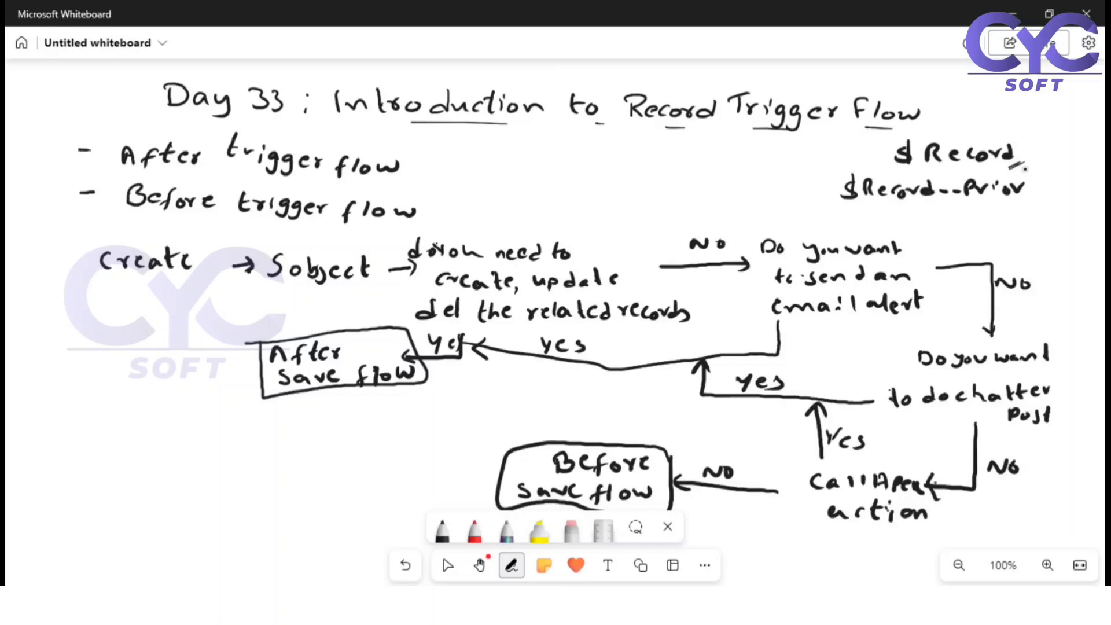
{"action": "left_click", "coordinate": [447, 565]}
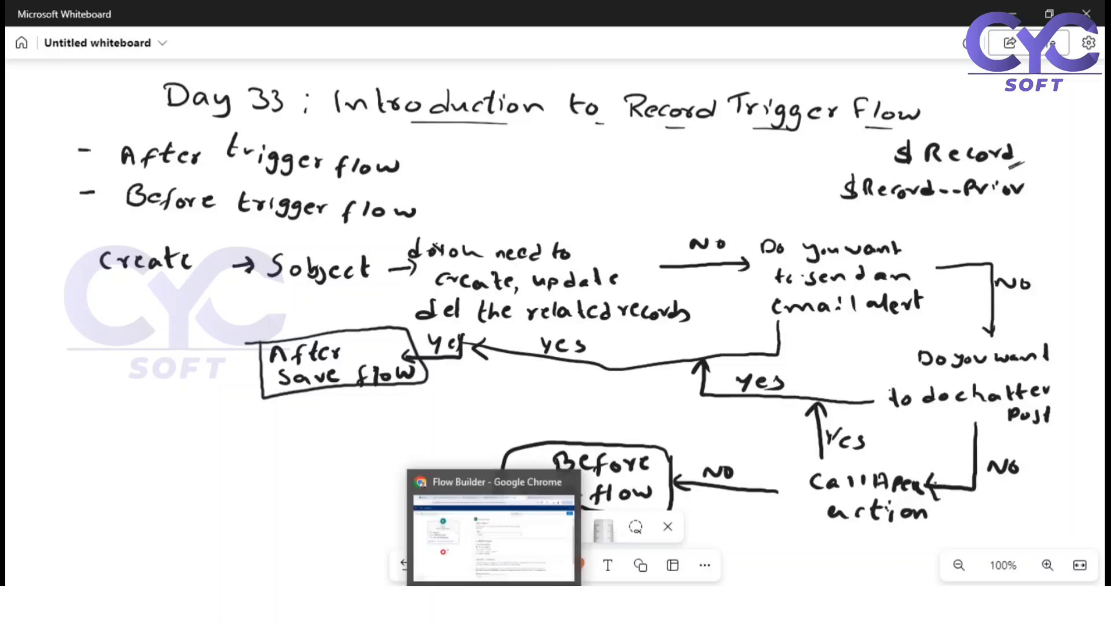
Switch to the Edge Communications Test account in Chrome, set its Rating to Warm and save the record
{"action": "left_click", "coordinate": [494, 607]}
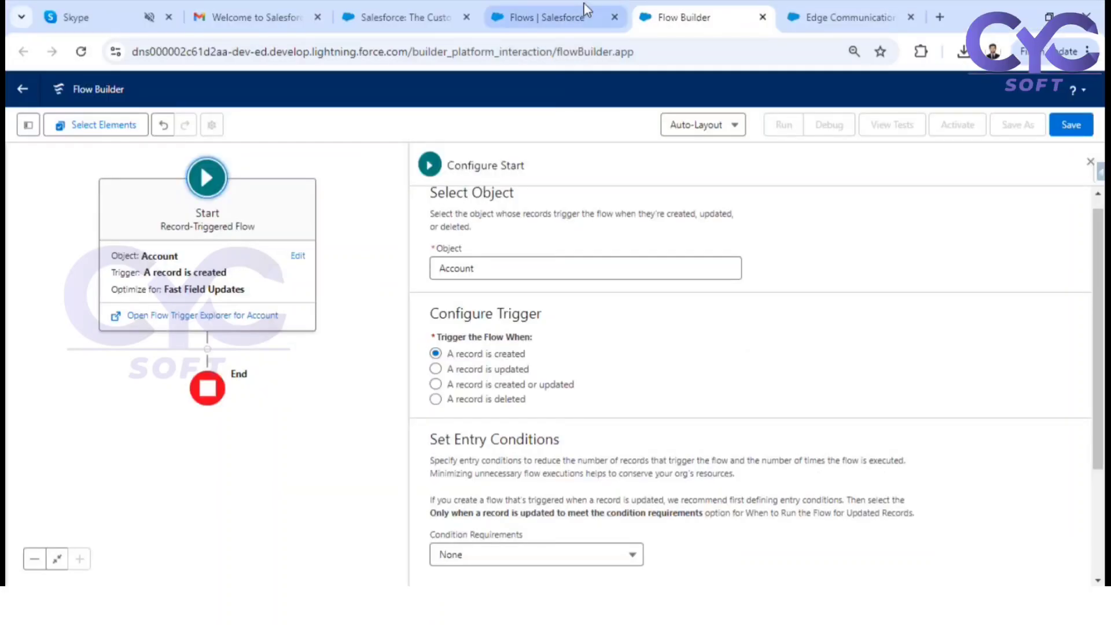
{"action": "left_click", "coordinate": [853, 9]}
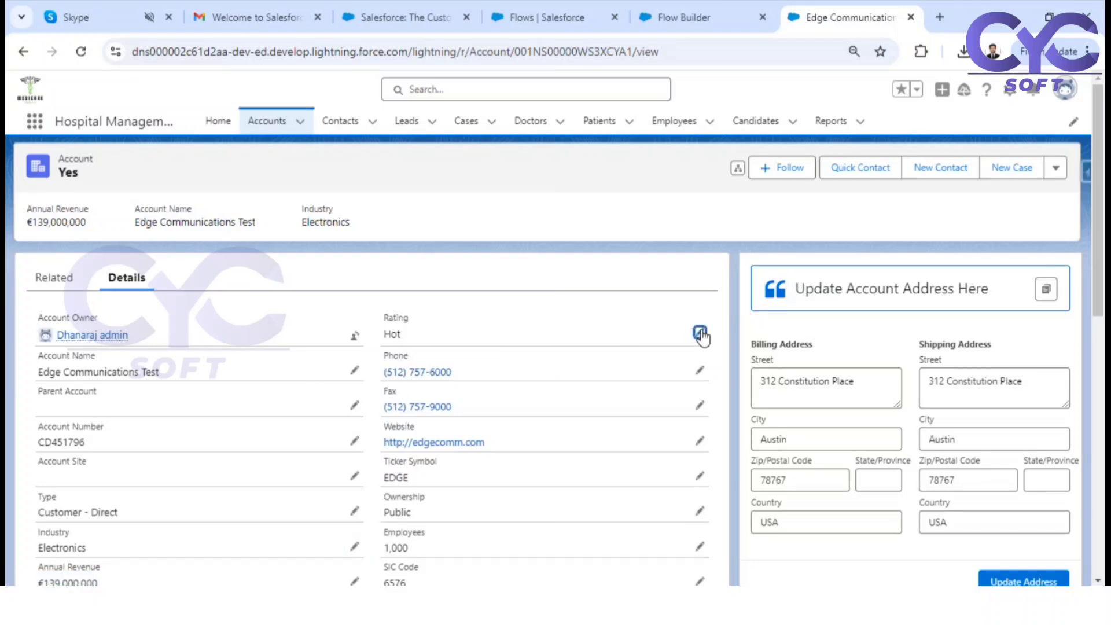
{"action": "double_click", "coordinate": [514, 342]}
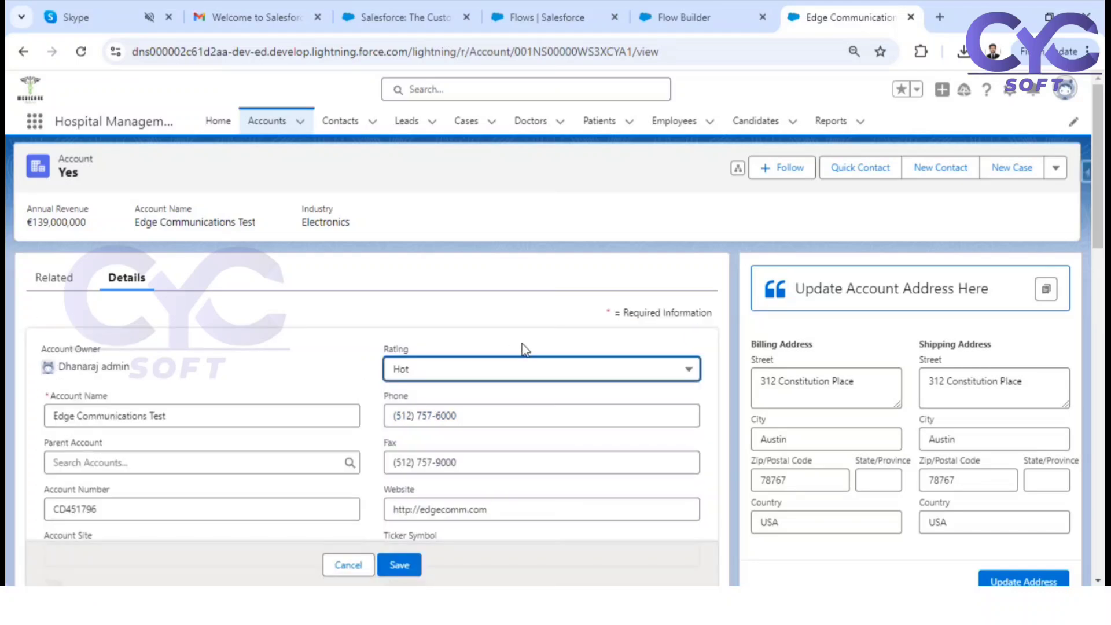
{"action": "left_click", "coordinate": [454, 373]}
{"action": "left_click", "coordinate": [432, 450]}
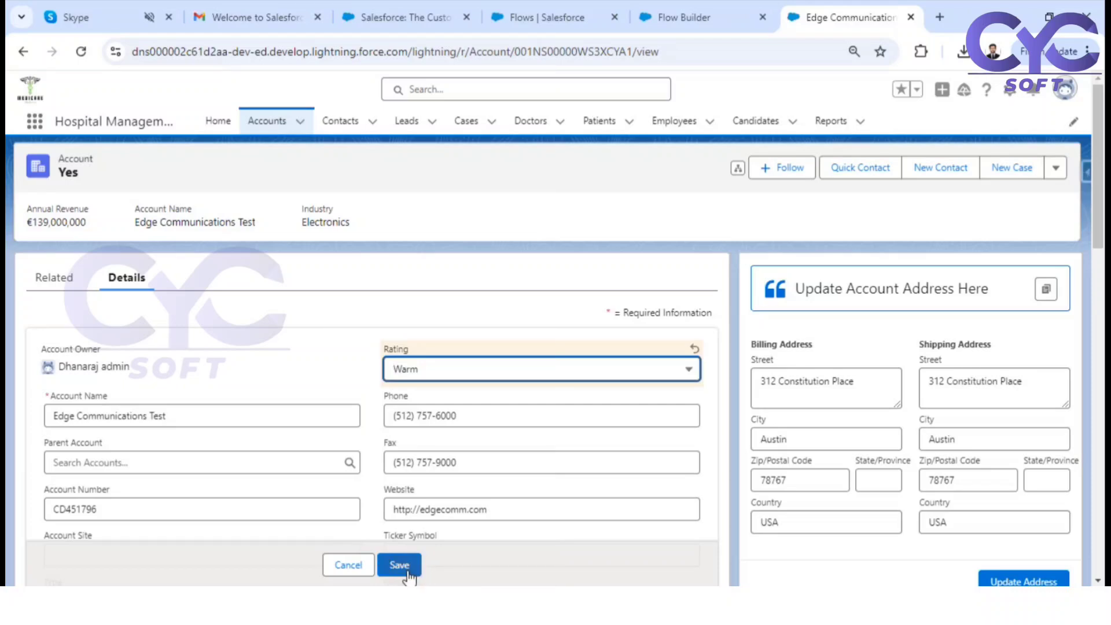
{"action": "left_click", "coordinate": [405, 568]}
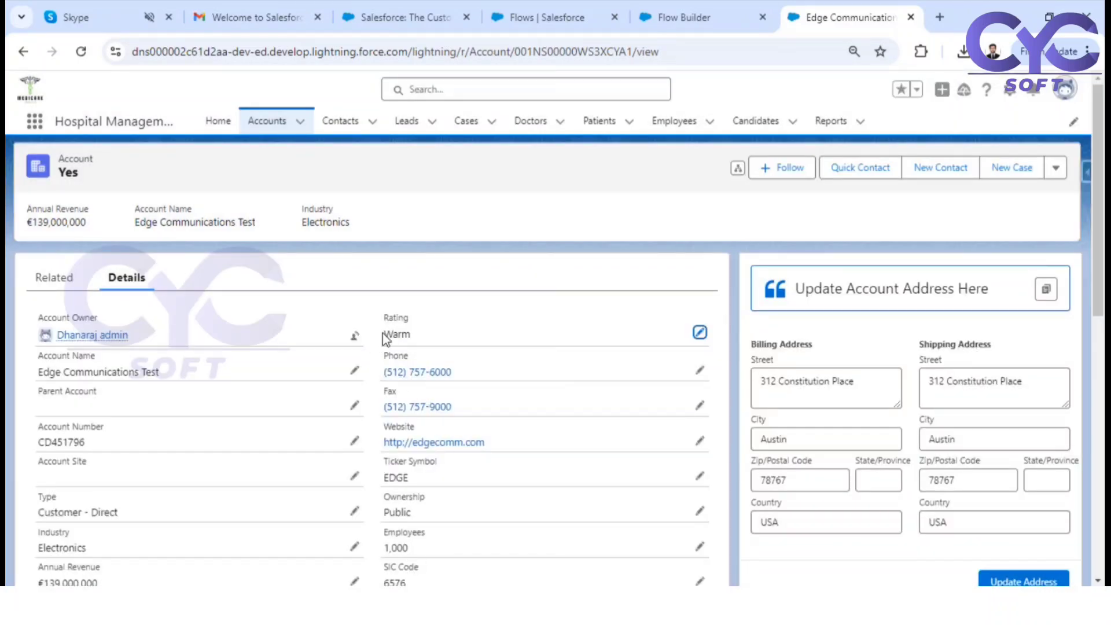
{"action": "left_click_drag", "start_coordinate": [386, 337], "coordinate": [410, 335]}
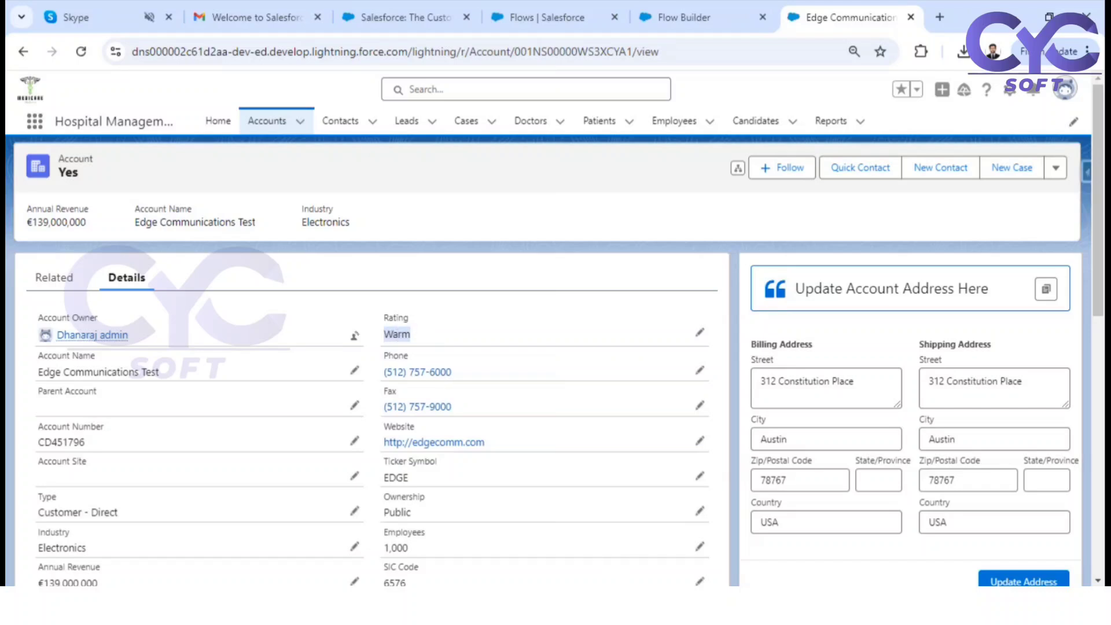
Switch to Microsoft Whiteboard and handwrite "Ind ← Education" below the "After save flow" box
{"action": "mouse_move", "coordinate": [613, 599]}
{"action": "mouse_move", "coordinate": [573, 599]}
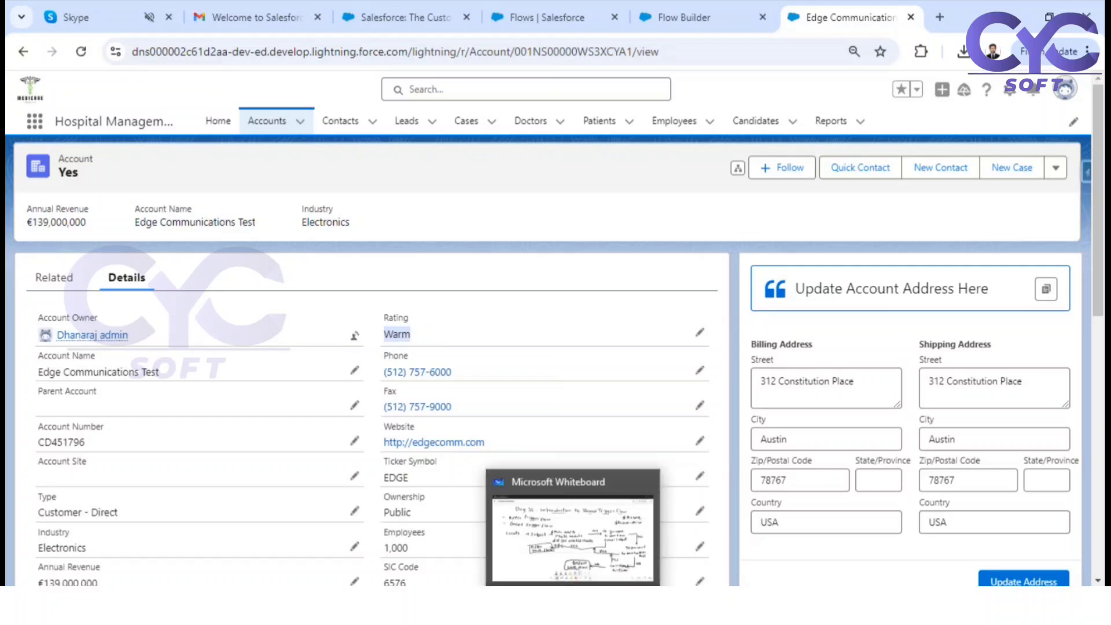
{"action": "left_click", "coordinate": [573, 600]}
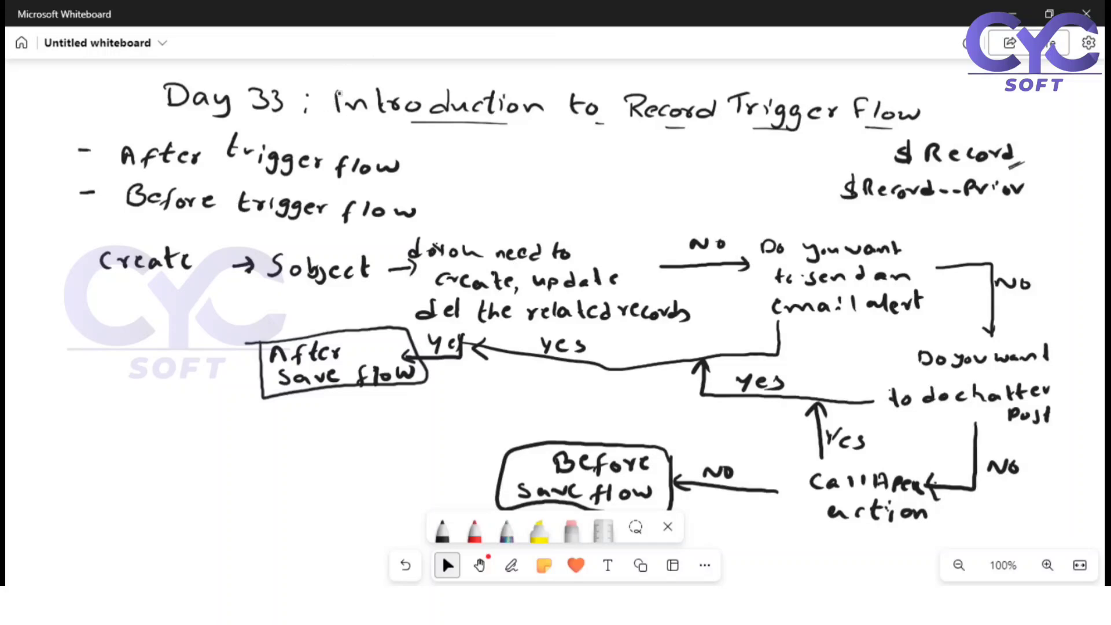
{"action": "key", "text": "alt+w"}
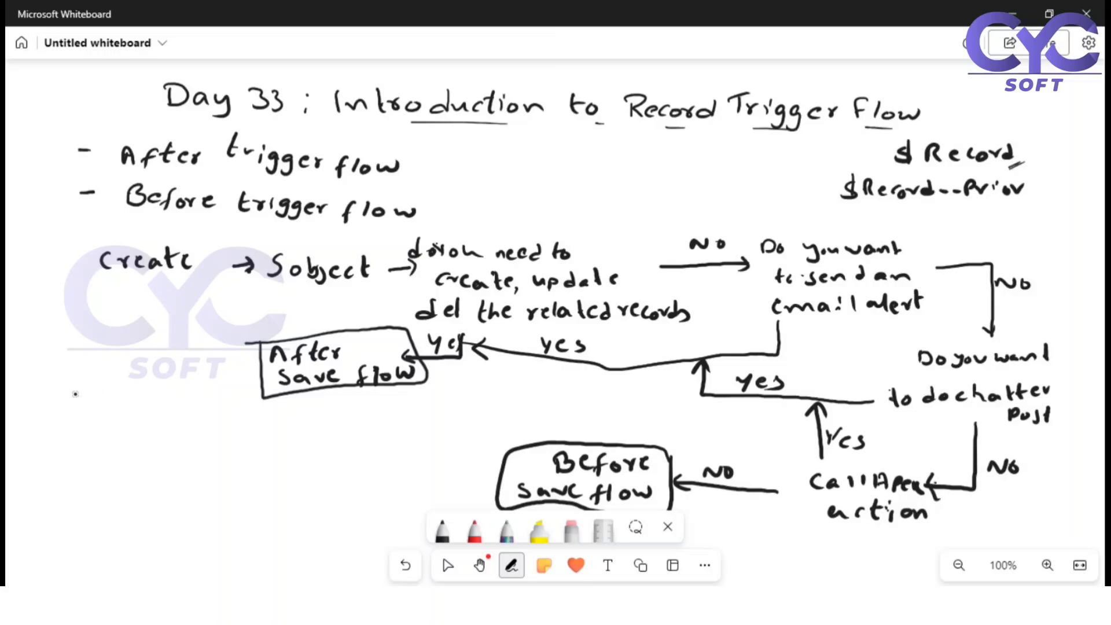
{"action": "left_click_drag", "start_coordinate": [82, 393], "coordinate": [83, 411]}
{"action": "left_click_drag", "start_coordinate": [89, 403], "coordinate": [106, 413]}
{"action": "mouse_move", "coordinate": [122, 396]}
{"action": "left_mouse_down"}
{"action": "mouse_move", "coordinate": [121, 413]}
{"action": "mouse_move", "coordinate": [109, 412]}
{"action": "left_mouse_up"}
{"action": "mouse_move", "coordinate": [181, 409]}
{"action": "left_mouse_down"}
{"action": "mouse_move", "coordinate": [144, 409]}
{"action": "mouse_move", "coordinate": [289, 428]}
{"action": "left_mouse_up"}
{"action": "mouse_move", "coordinate": [295, 409]}
{"action": "left_mouse_down"}
{"action": "mouse_move", "coordinate": [297, 427]}
{"action": "mouse_move", "coordinate": [305, 417]}
{"action": "left_mouse_up"}
{"action": "mouse_move", "coordinate": [310, 416]}
{"action": "left_mouse_down"}
{"action": "mouse_move", "coordinate": [312, 427]}
{"action": "mouse_move", "coordinate": [350, 426]}
{"action": "left_mouse_up"}
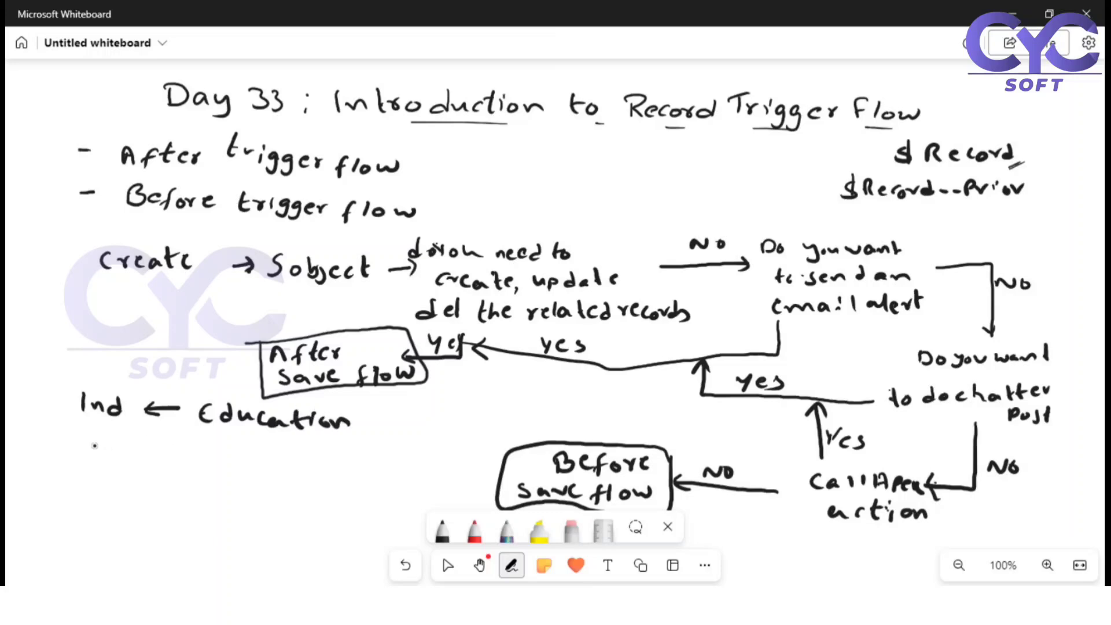
Handwrite "Desc ← updated ..." below the "Ind ← Education" line and put the pen away
{"action": "mouse_move", "coordinate": [94, 442]}
{"action": "left_mouse_down"}
{"action": "mouse_move", "coordinate": [93, 457]}
{"action": "mouse_move", "coordinate": [115, 456]}
{"action": "left_mouse_up"}
{"action": "left_click_drag", "start_coordinate": [121, 450], "coordinate": [129, 456]}
{"action": "mouse_move", "coordinate": [140, 444]}
{"action": "left_mouse_down"}
{"action": "mouse_move", "coordinate": [133, 457]}
{"action": "mouse_move", "coordinate": [157, 457]}
{"action": "left_mouse_up"}
{"action": "mouse_move", "coordinate": [202, 445]}
{"action": "left_mouse_down"}
{"action": "mouse_move", "coordinate": [193, 450]}
{"action": "mouse_move", "coordinate": [223, 451]}
{"action": "mouse_move", "coordinate": [206, 459]}
{"action": "left_mouse_up"}
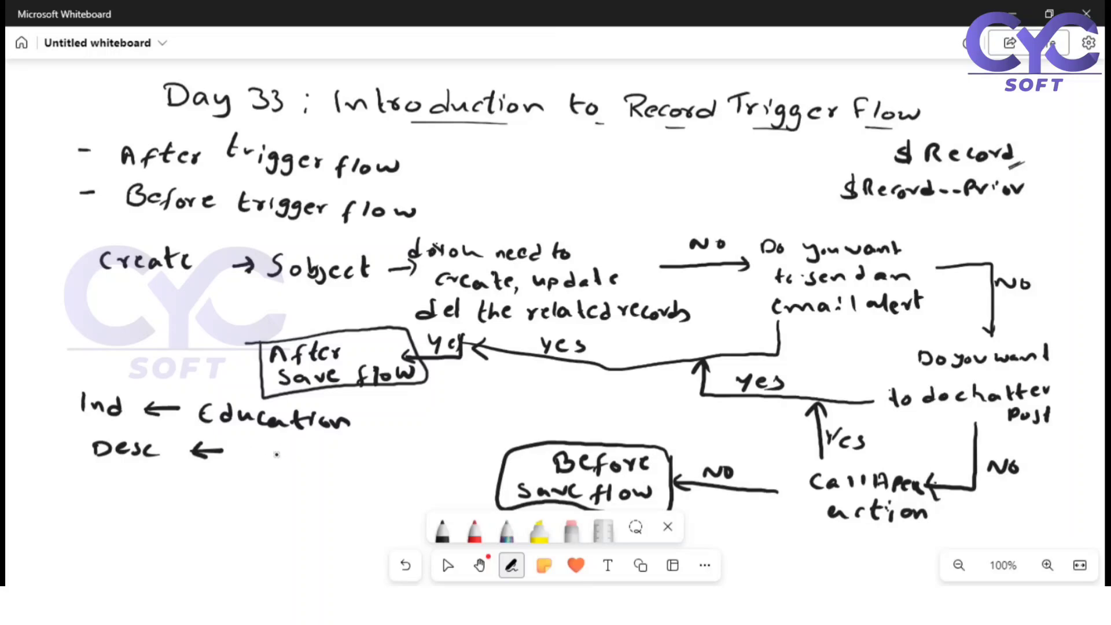
{"action": "mouse_move", "coordinate": [238, 449]}
{"action": "left_mouse_down"}
{"action": "mouse_move", "coordinate": [343, 463]}
{"action": "mouse_move", "coordinate": [425, 458]}
{"action": "left_mouse_up"}
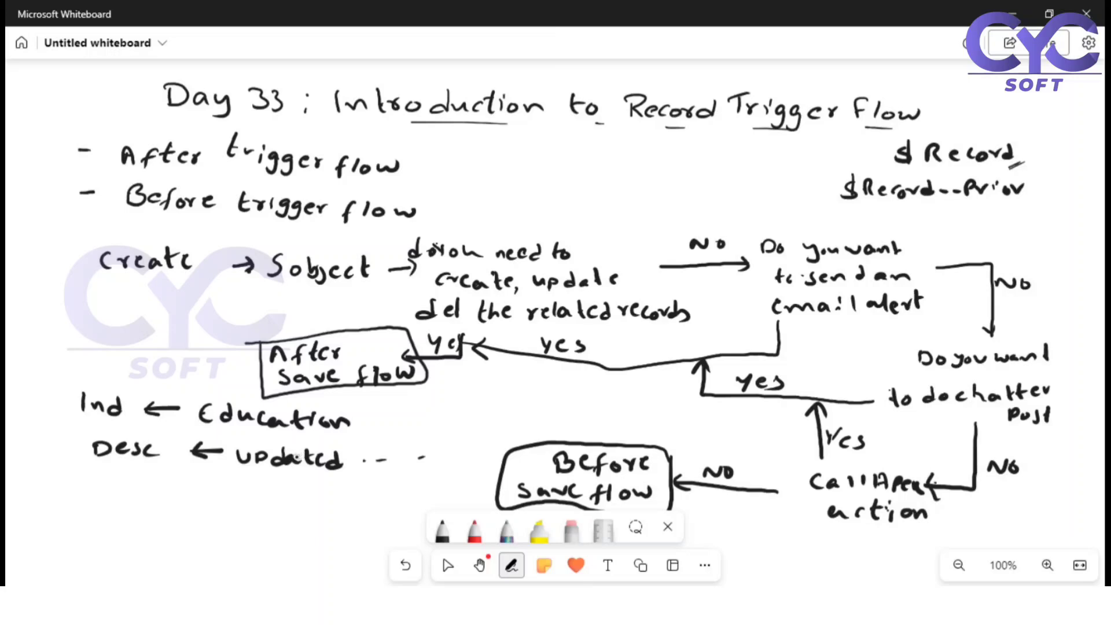
{"action": "left_click", "coordinate": [447, 565]}
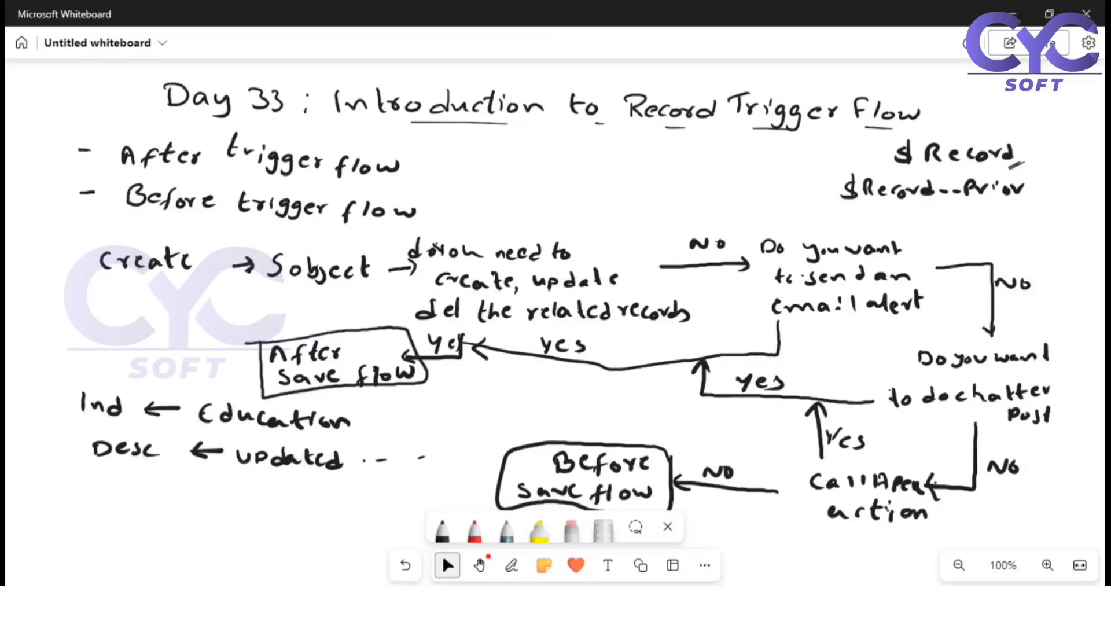
Underline "Record" in the "$Record" note, put the pen away and switch back to Flow Builder in Chrome
{"action": "left_click", "coordinate": [512, 566]}
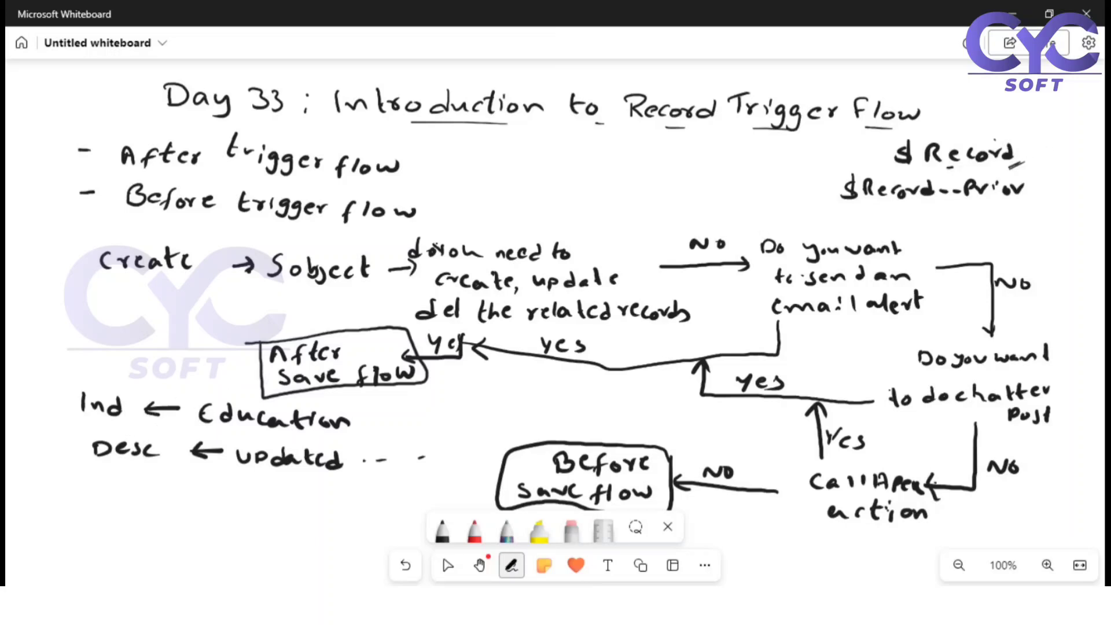
{"action": "left_click_drag", "start_coordinate": [925, 166], "coordinate": [963, 165]}
{"action": "left_click", "coordinate": [447, 565]}
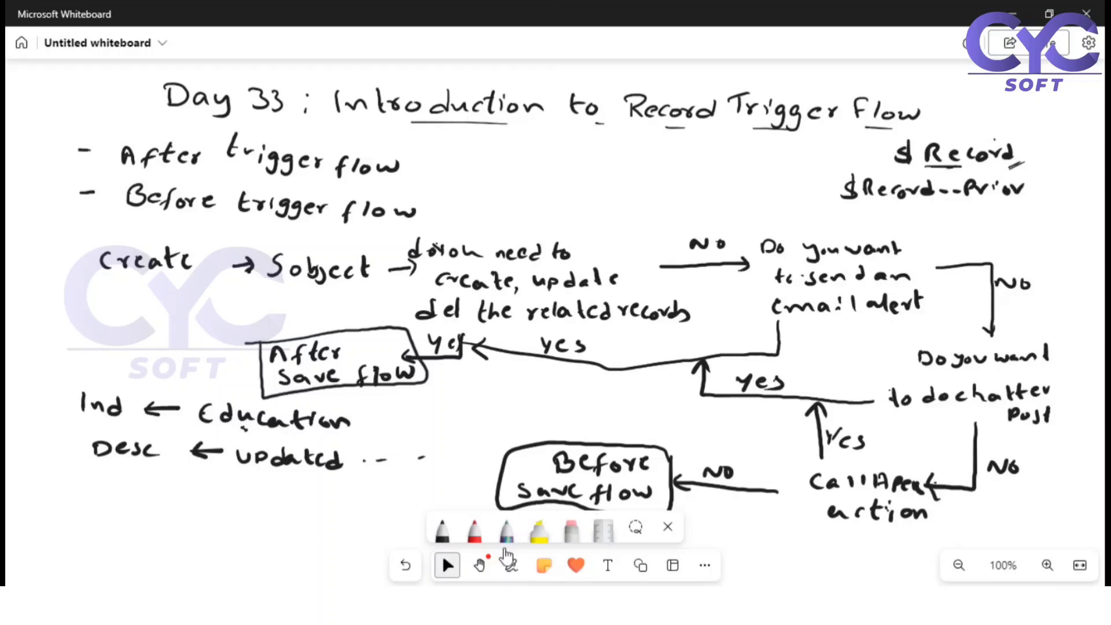
{"action": "key", "text": "alt+Tab"}
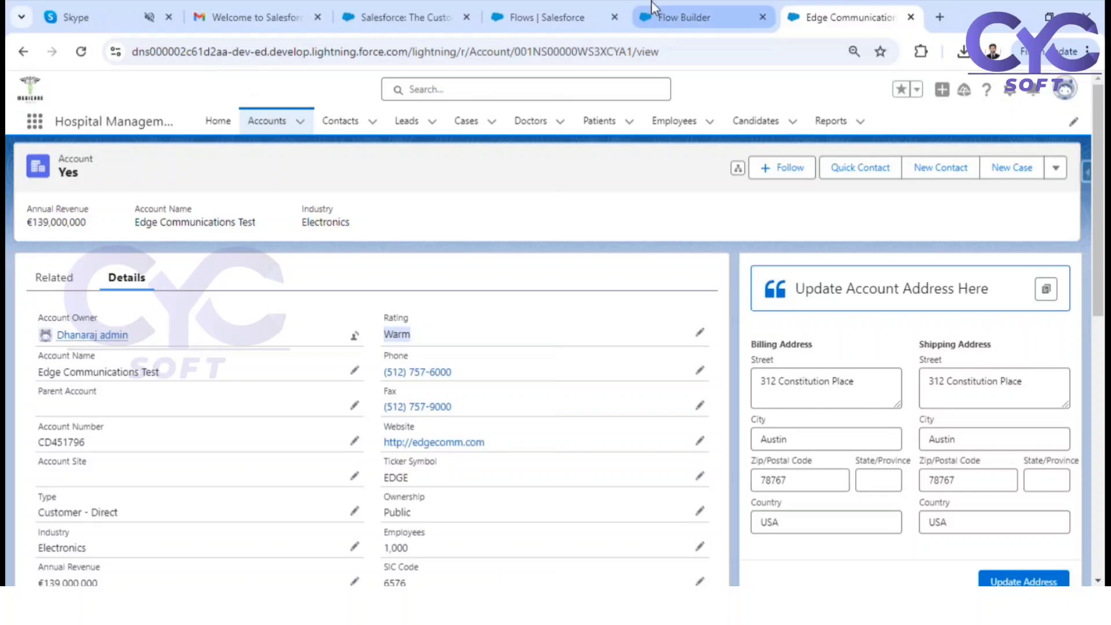
{"action": "left_click", "coordinate": [659, 17]}
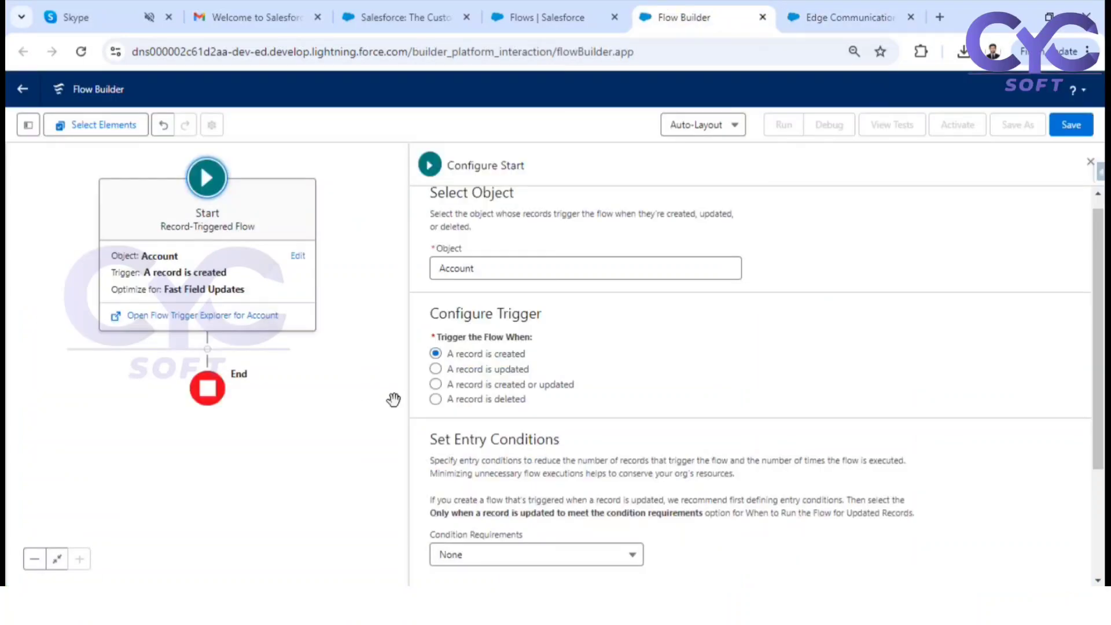
Close the Start configuration and add an Assignment element between Start and End
{"action": "left_click", "coordinate": [1089, 165]}
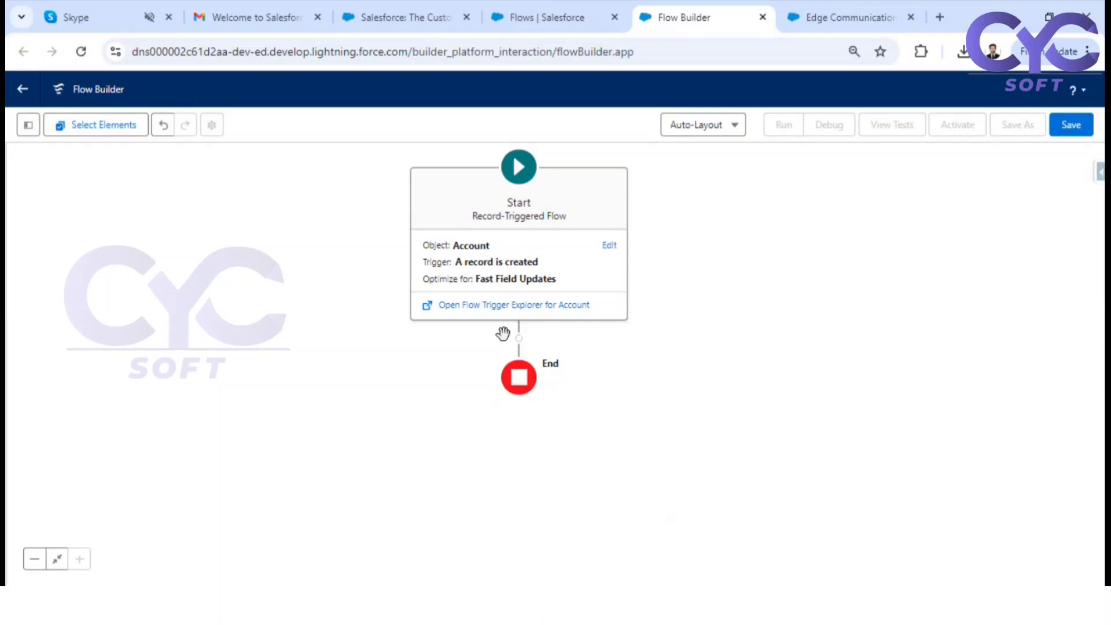
{"action": "left_click", "coordinate": [522, 343]}
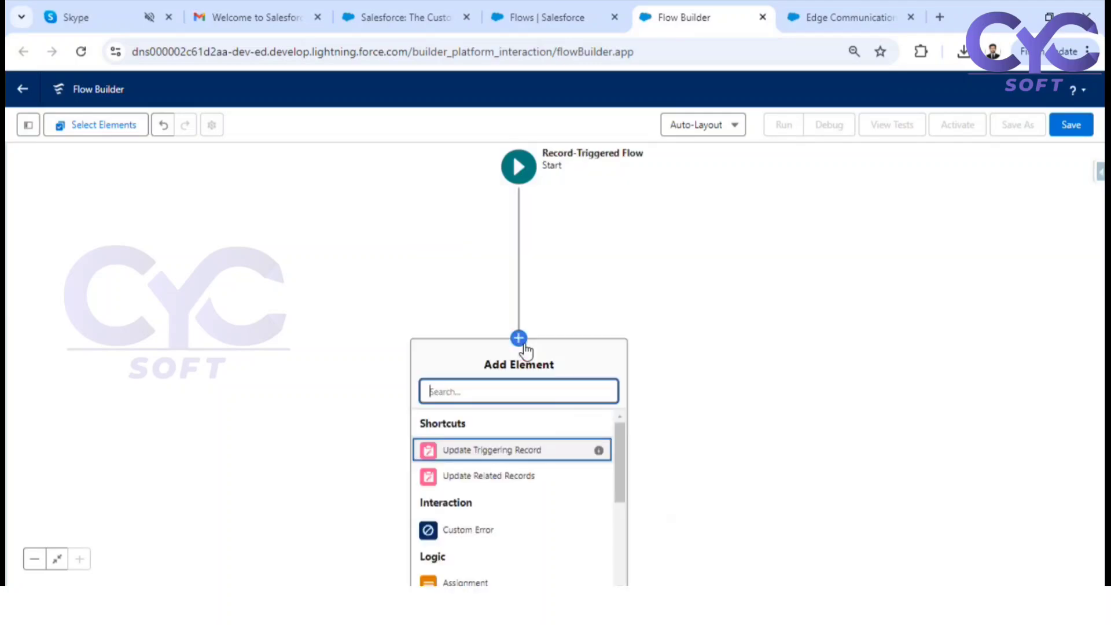
{"action": "scroll", "coordinate": [624, 341], "scroll_direction": "down", "scroll_amount": 1}
{"action": "scroll", "coordinate": [625, 359], "scroll_direction": "down", "scroll_amount": 1}
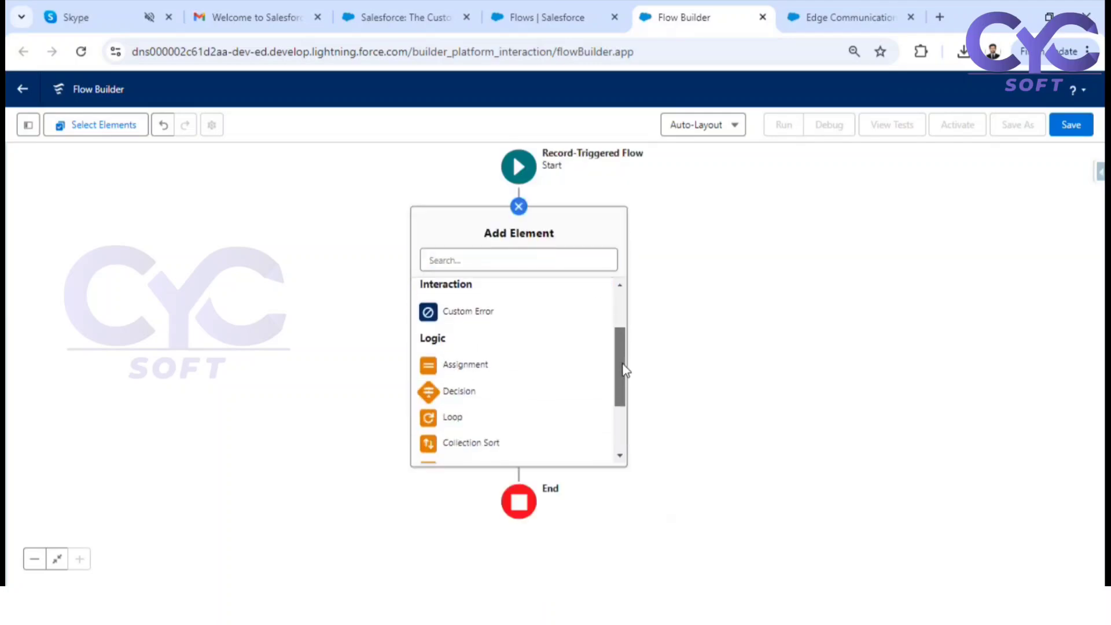
{"action": "left_click", "coordinate": [466, 364]}
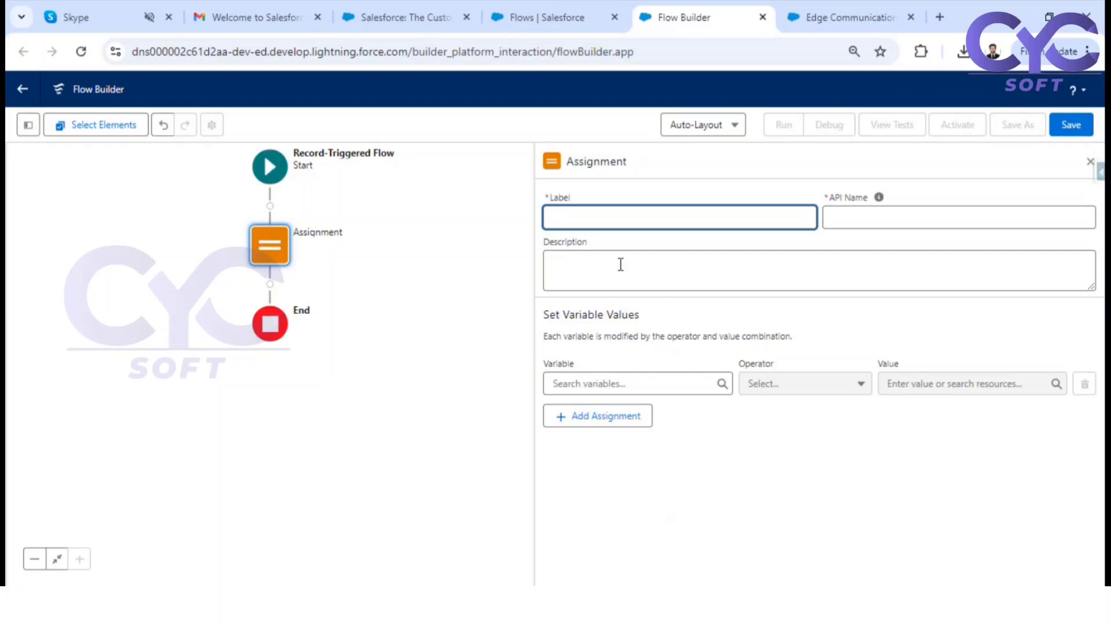
Label the Assignment element "Update Account Ind & Desc" and let its API name fill in
{"action": "type", "text": "Update Account Ind &"}
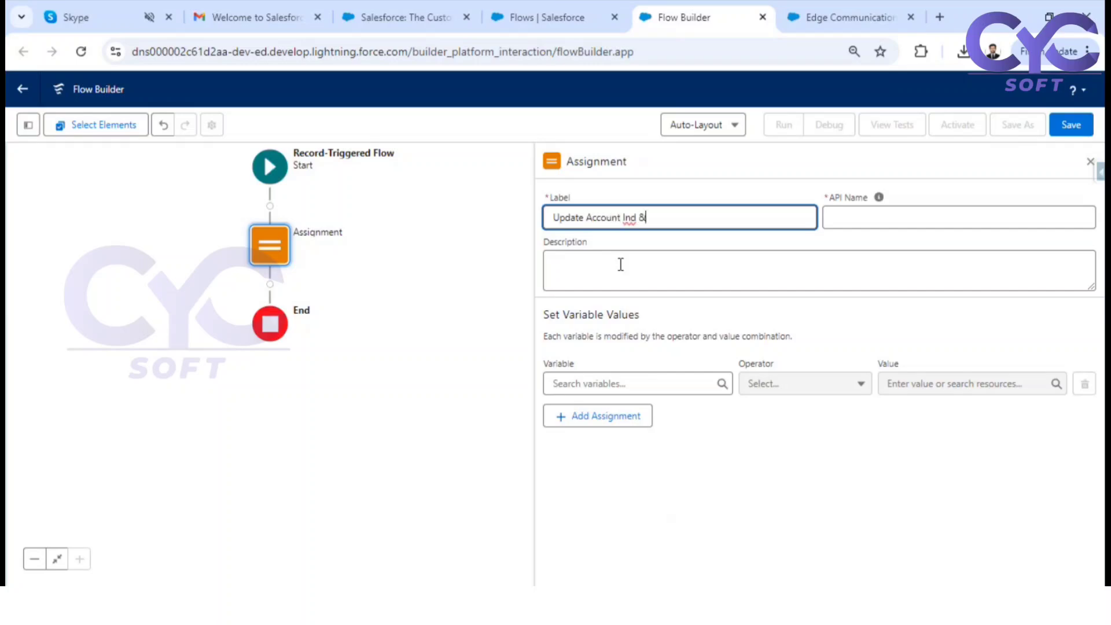
{"action": "type", "text": " Desc"}
{"action": "left_click", "coordinate": [707, 192]}
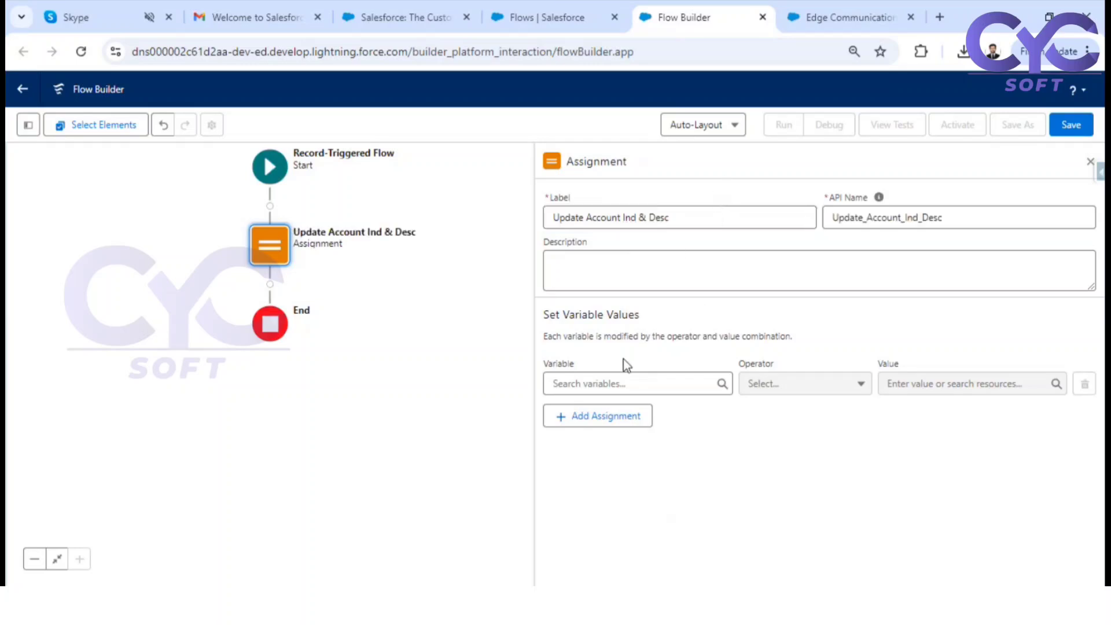
Set the first assignment so $Record > Industry equals the picklist value Education
{"action": "left_click_drag", "start_coordinate": [559, 316], "coordinate": [633, 320]}
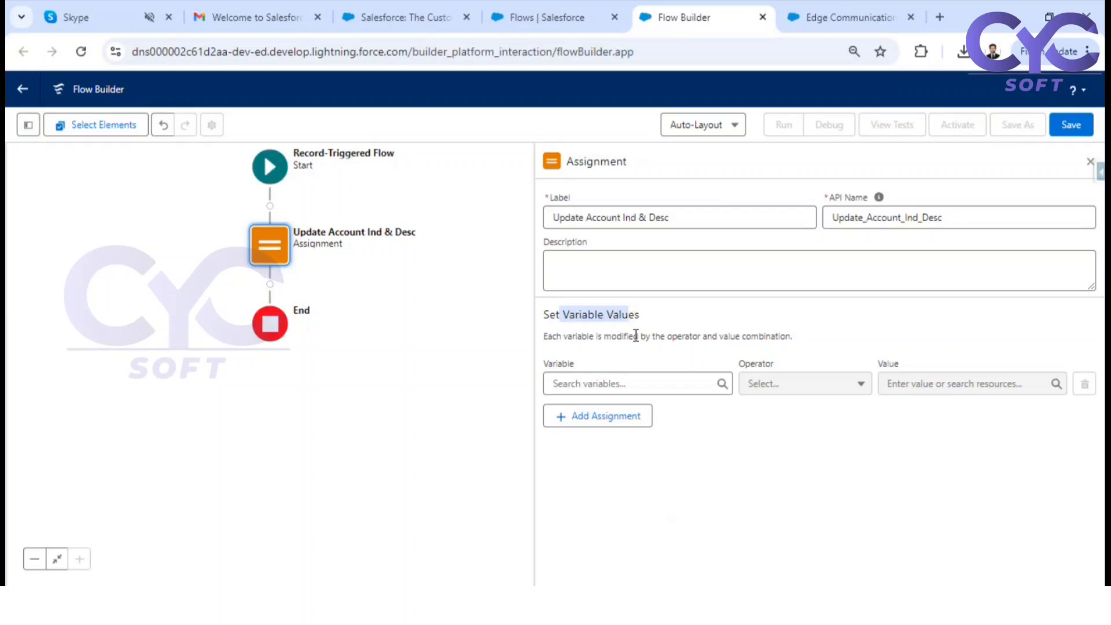
{"action": "left_click", "coordinate": [605, 385]}
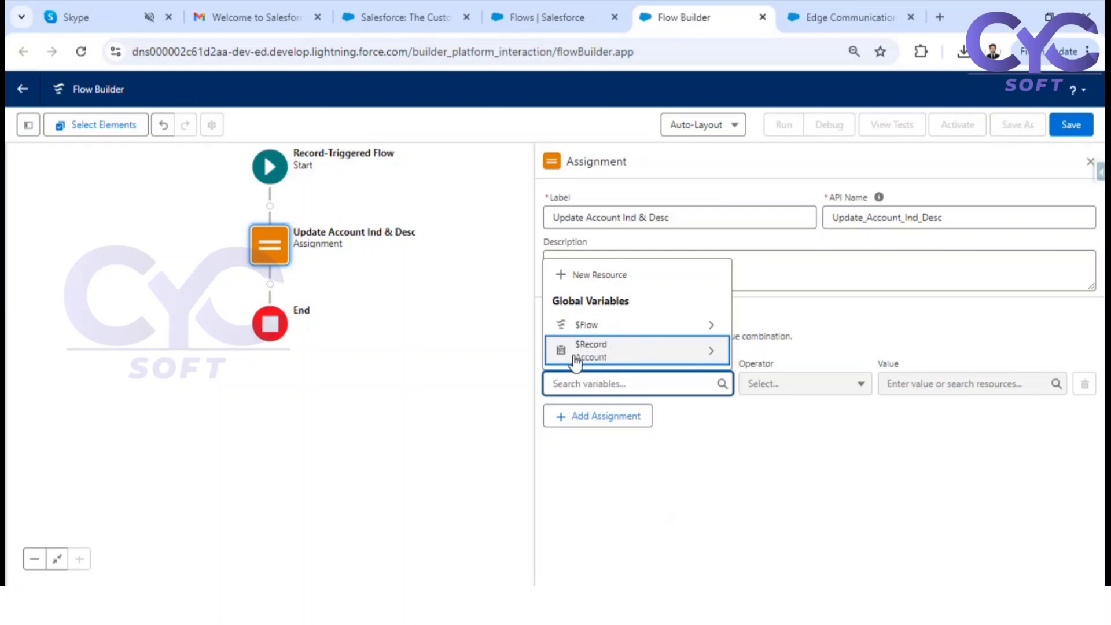
{"action": "left_click", "coordinate": [609, 358]}
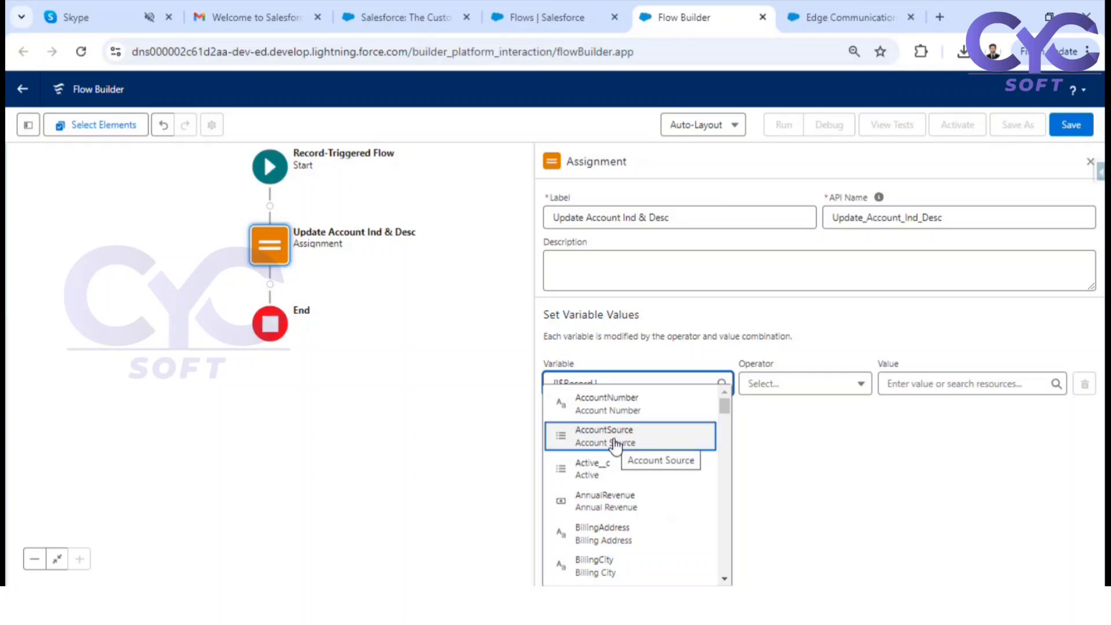
{"action": "type", "text": "in"}
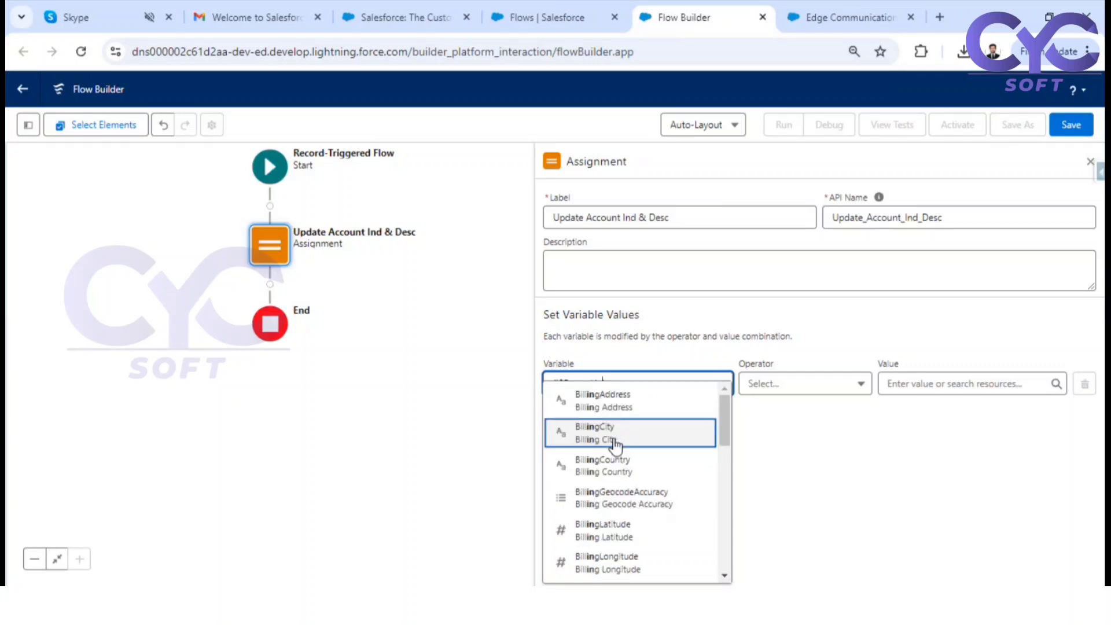
{"action": "type", "text": "d"}
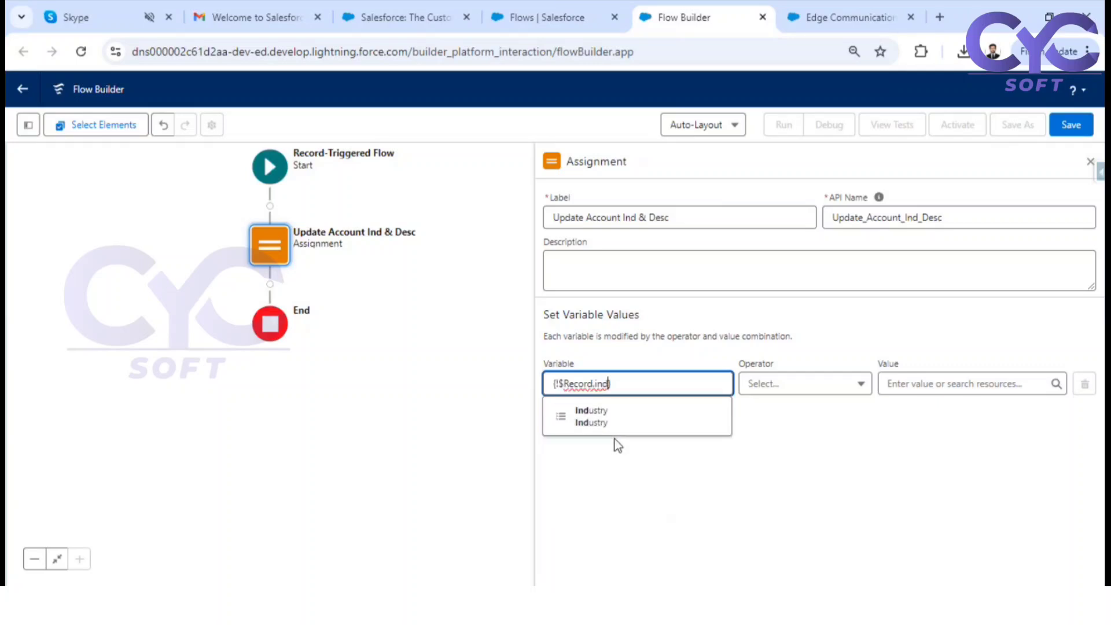
{"action": "left_click", "coordinate": [614, 416]}
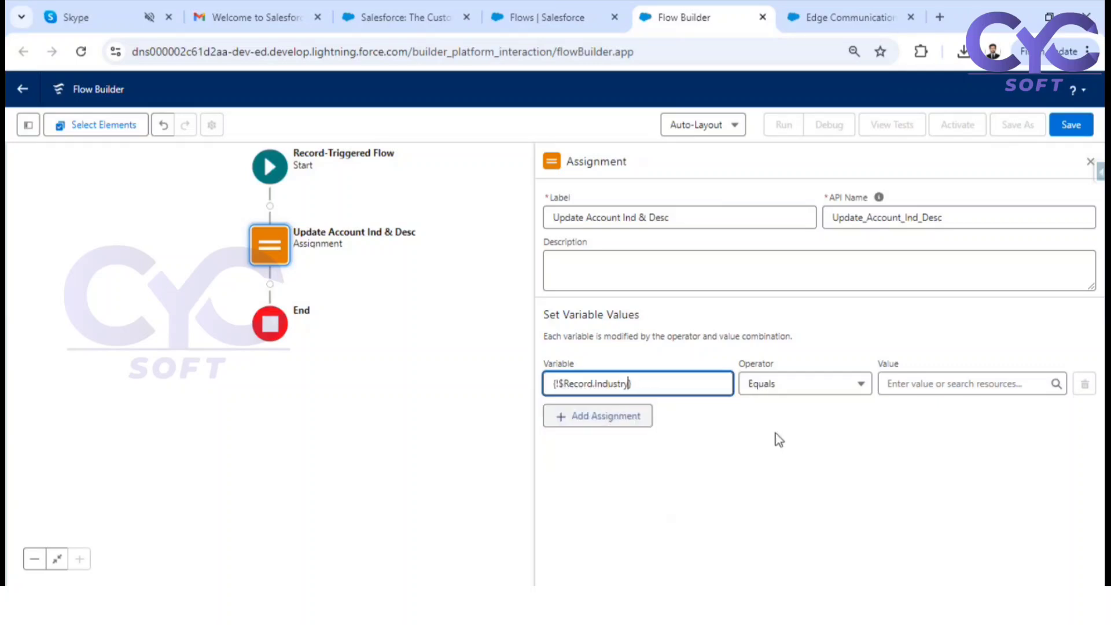
{"action": "left_click", "coordinate": [936, 382]}
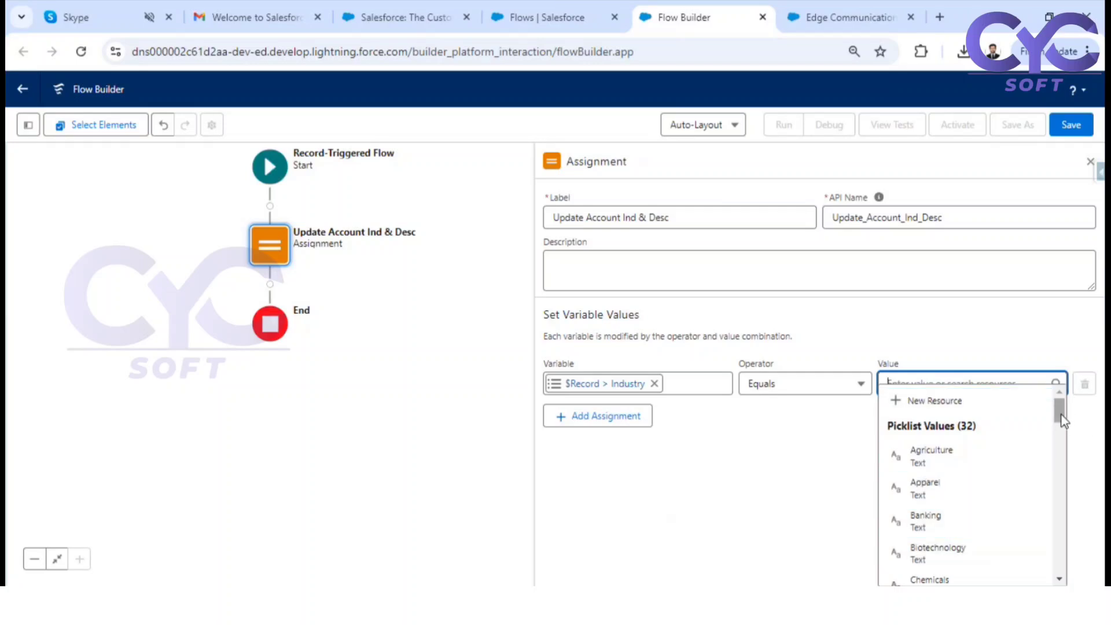
{"action": "left_click_drag", "start_coordinate": [1062, 420], "coordinate": [1062, 449]}
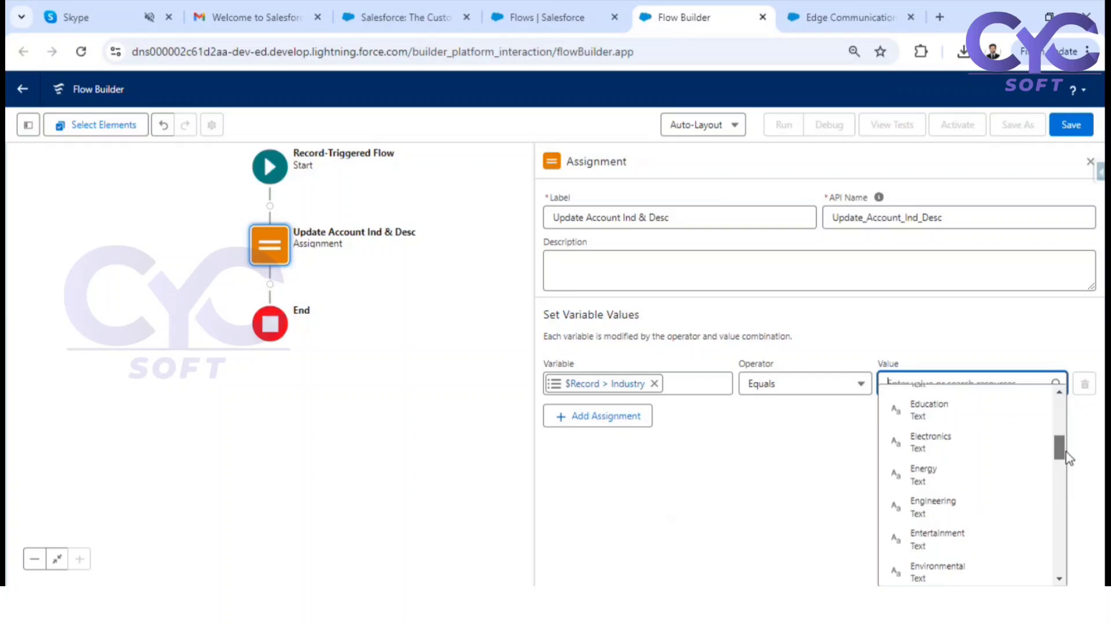
{"action": "left_click", "coordinate": [935, 412]}
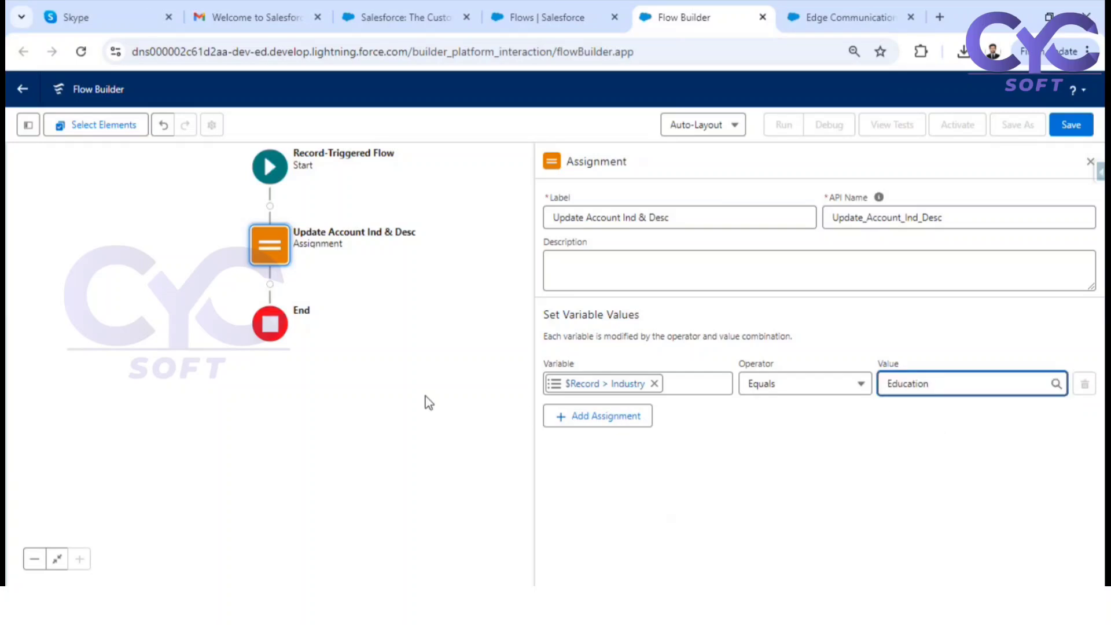
Add a second assignment setting $Record > Account Description equal to "Updated From Flow", and close the Assignment settings
{"action": "left_click", "coordinate": [611, 431]}
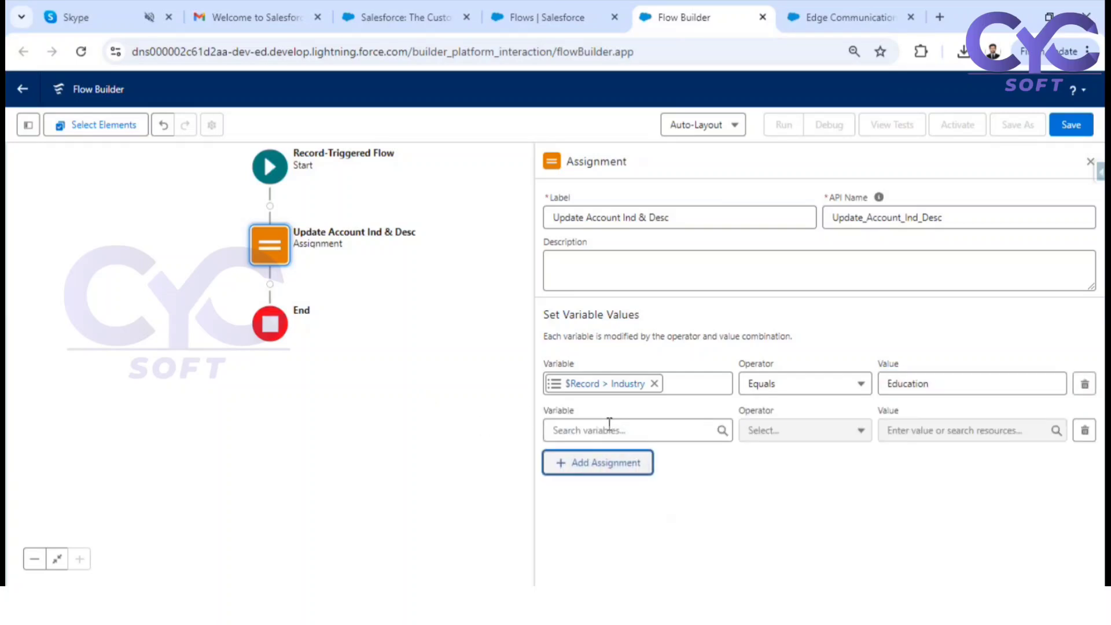
{"action": "left_click", "coordinate": [610, 429]}
{"action": "left_click", "coordinate": [620, 399]}
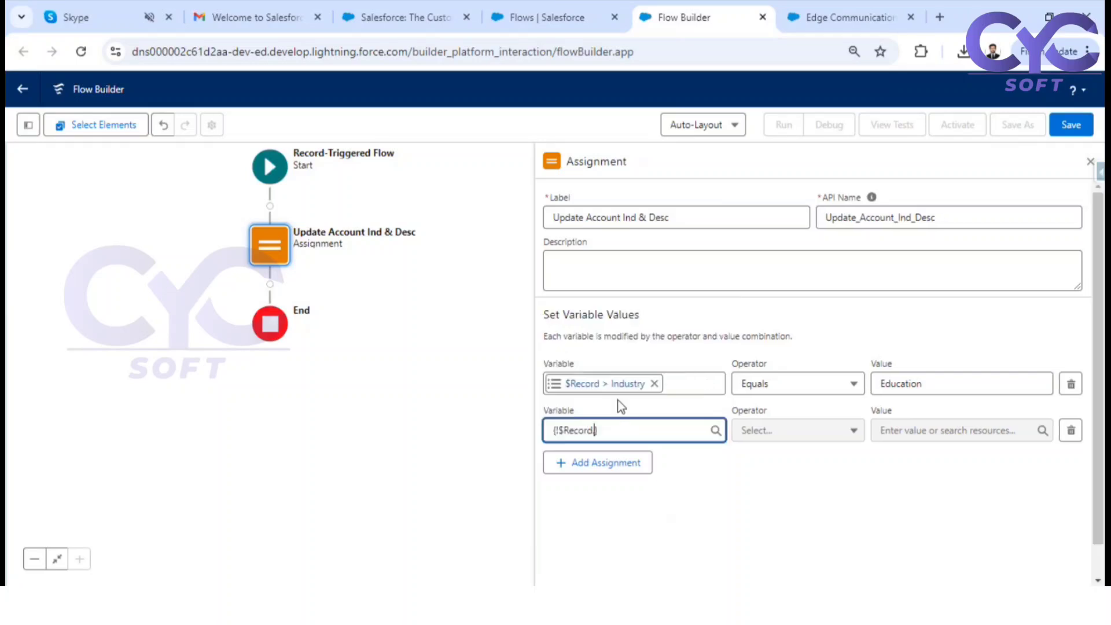
{"action": "type", "text": "Des"}
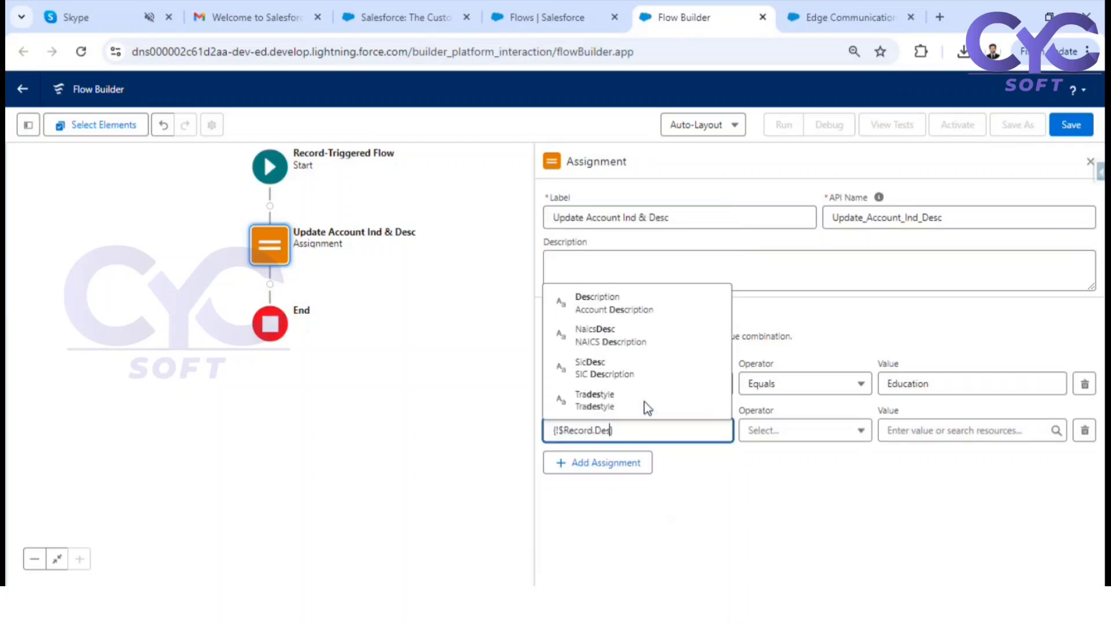
{"action": "left_click", "coordinate": [618, 315]}
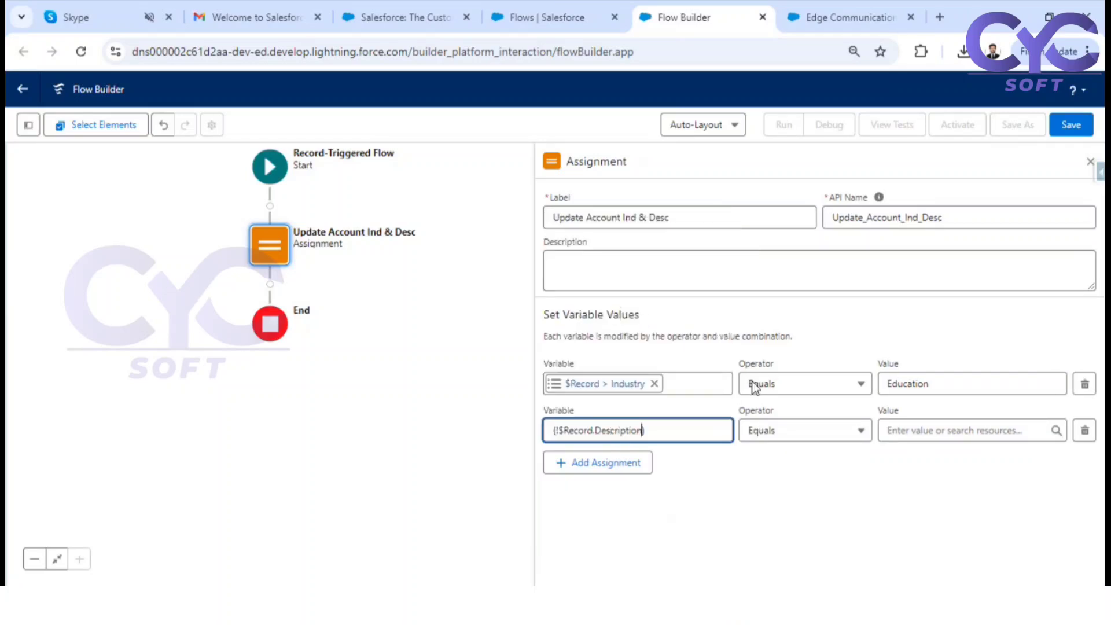
{"action": "left_click", "coordinate": [929, 433]}
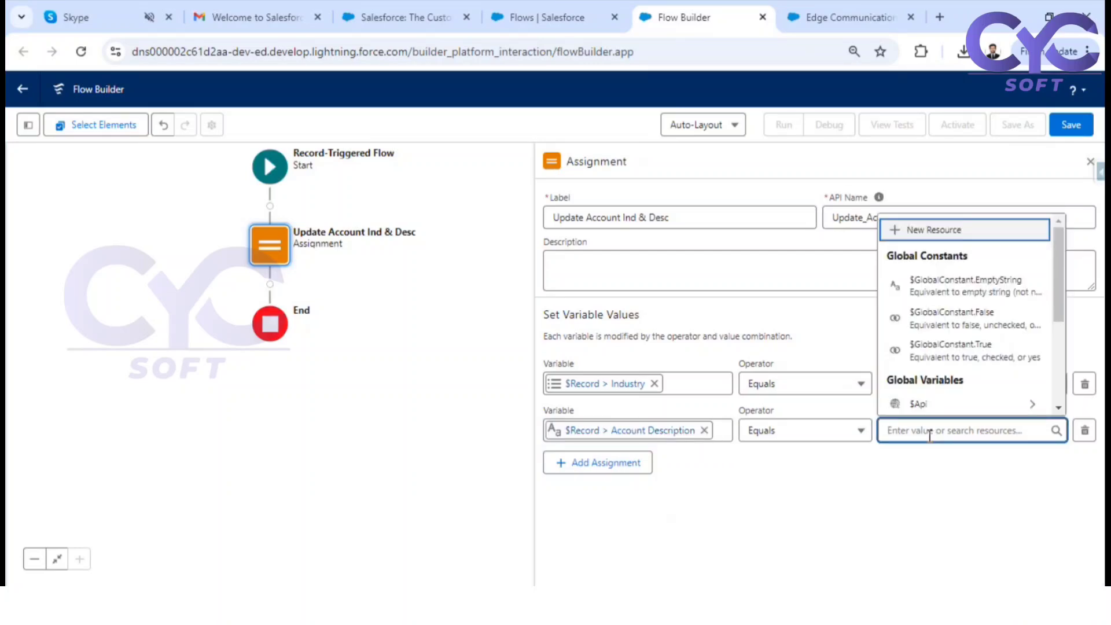
{"action": "type", "text": "Up"}
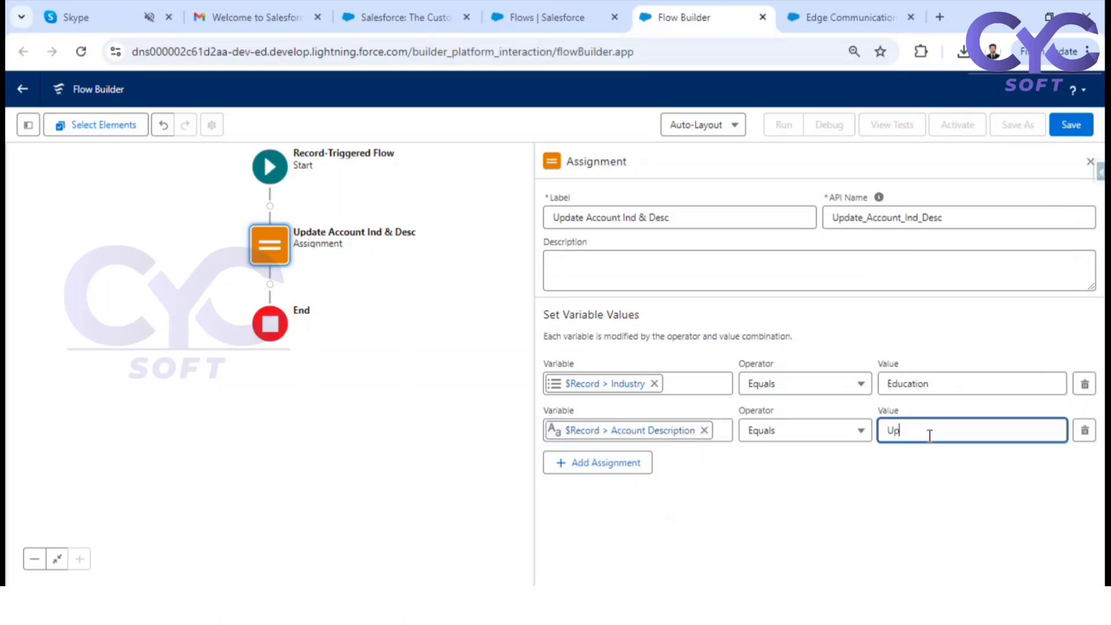
{"action": "type", "text": "dated From Flow"}
{"action": "left_click", "coordinate": [913, 491]}
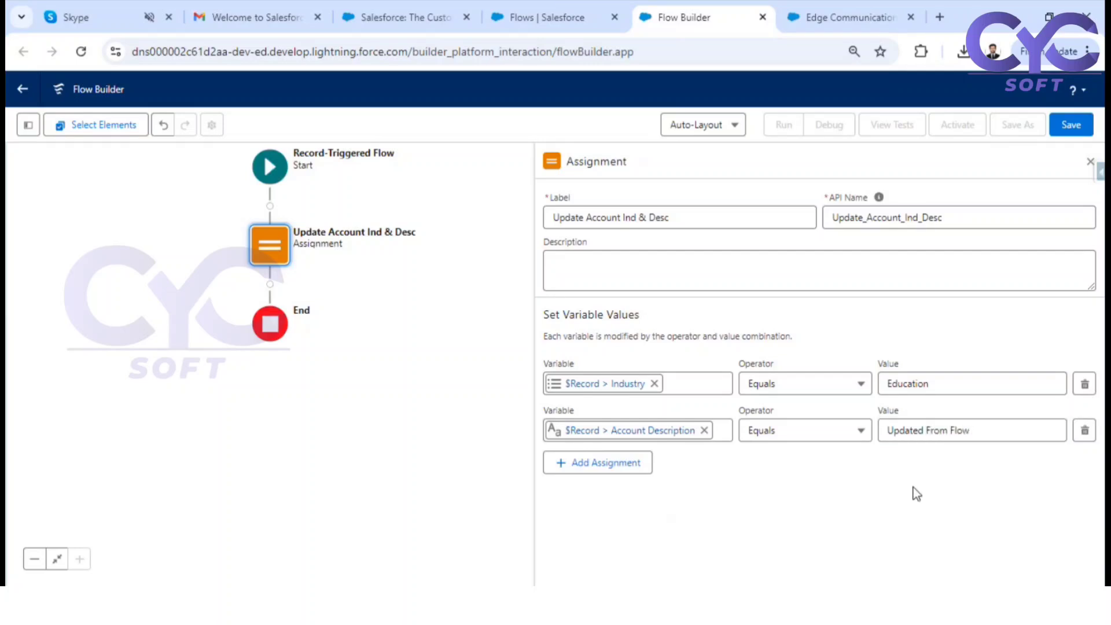
{"action": "left_click", "coordinate": [1088, 163]}
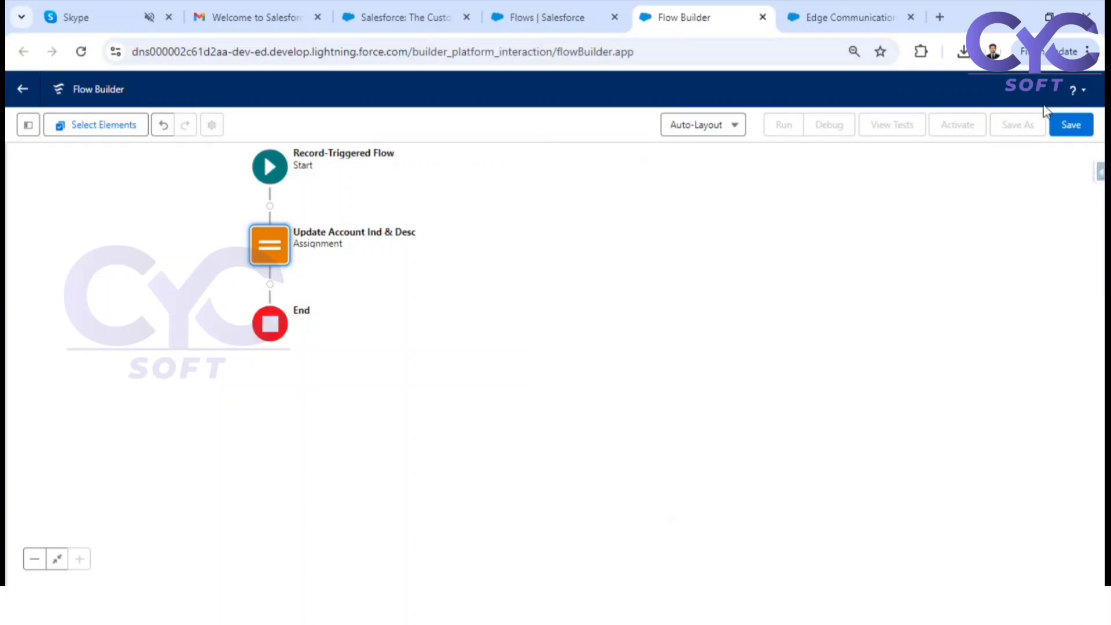
Save the flow with the label "Update Account Ind & Desc RTF"
{"action": "left_click", "coordinate": [1069, 124]}
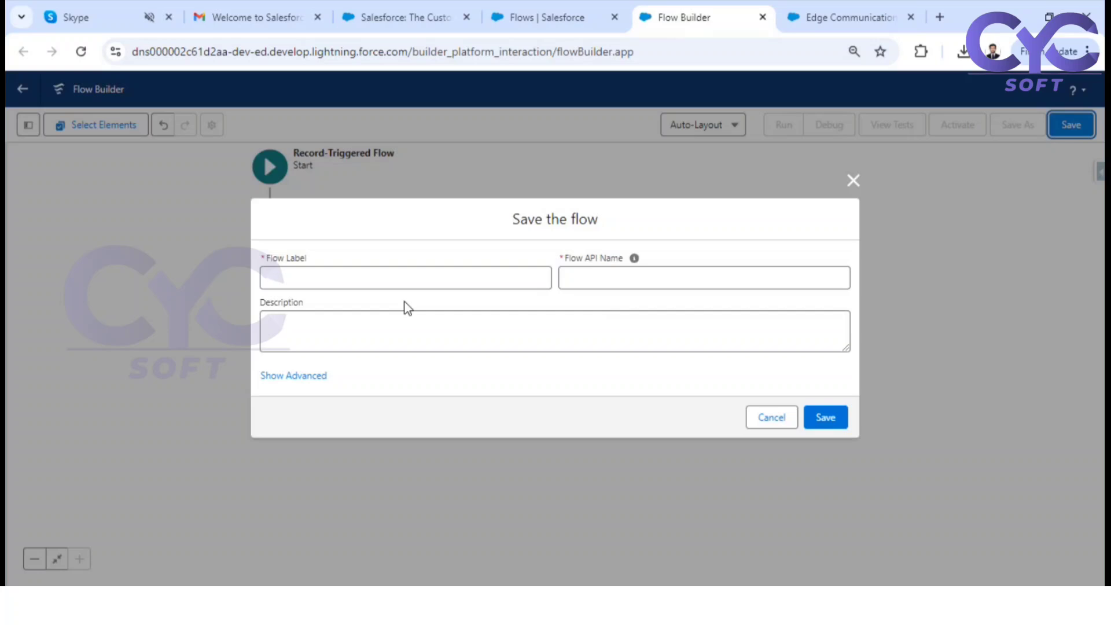
{"action": "left_click", "coordinate": [348, 282]}
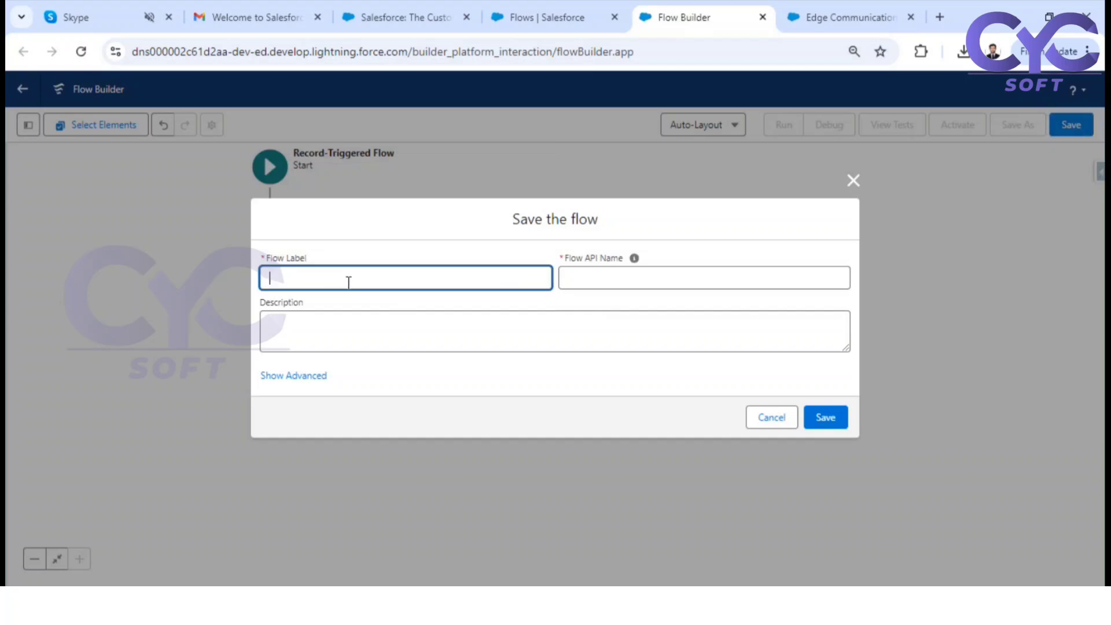
{"action": "type", "text": "Update"}
{"action": "type", "text": " Account "}
{"action": "type", "text": "Imp"}
{"action": "type", "text": " & DEsc"}
{"action": "key", "text": "BackSpace"}
{"action": "key", "text": "BackSpace"}
{"action": "key", "text": "BackSpace"}
{"action": "type", "text": "Esc"}
{"action": "key", "text": "BackSpace"}
{"action": "key", "text": "BackSpace"}
{"action": "key", "text": "BackSpace"}
{"action": "type", "text": "esc"}
{"action": "type", "text": "RTF"}
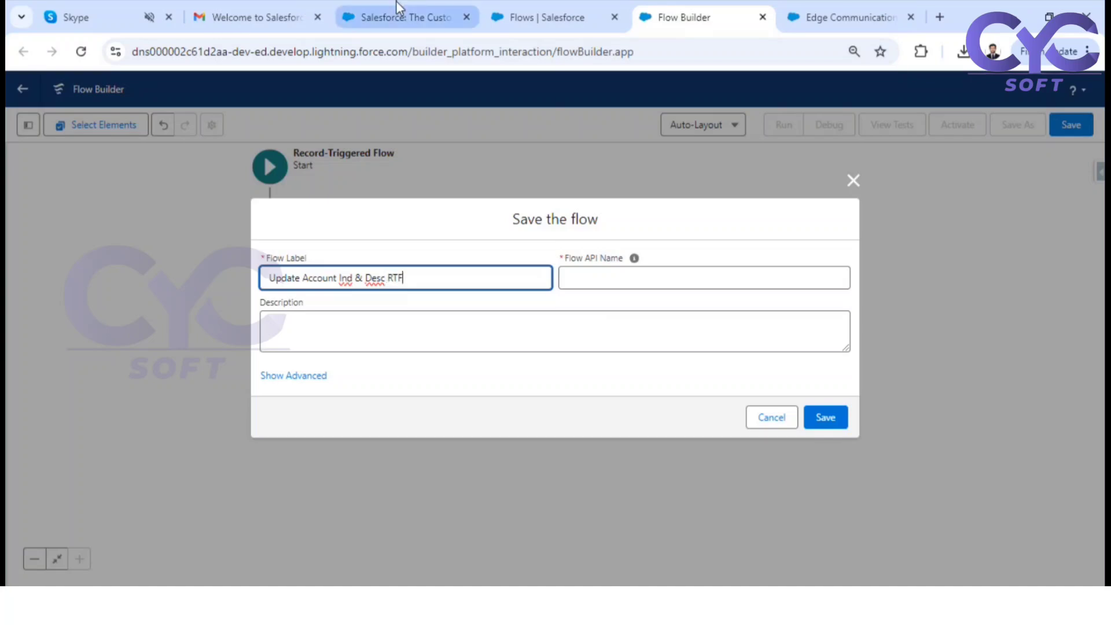
{"action": "left_click", "coordinate": [522, 307]}
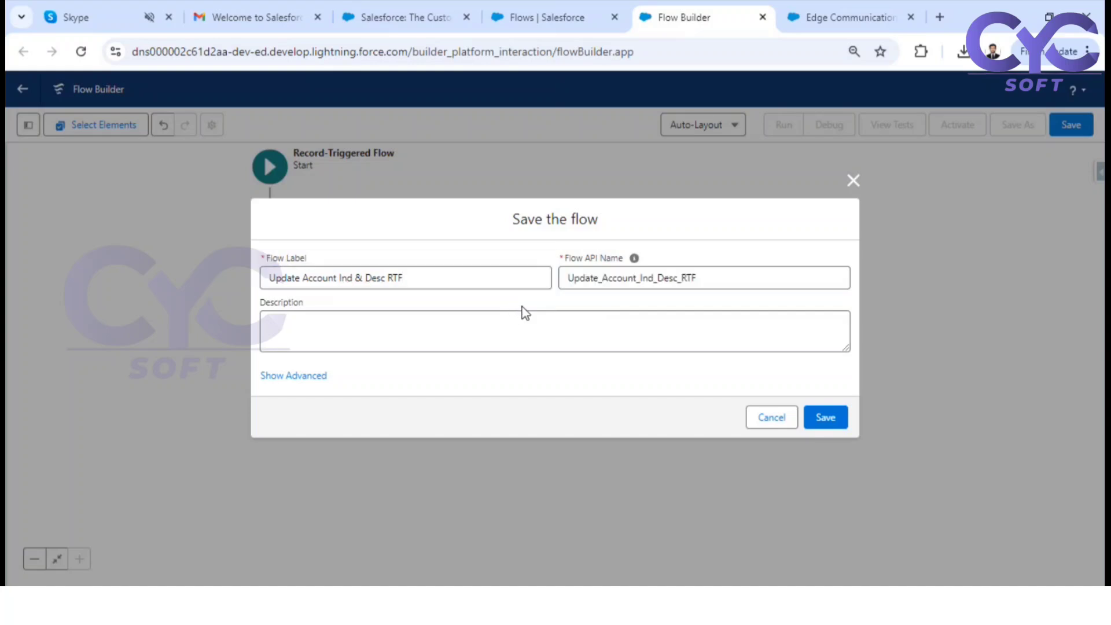
{"action": "left_click", "coordinate": [827, 420]}
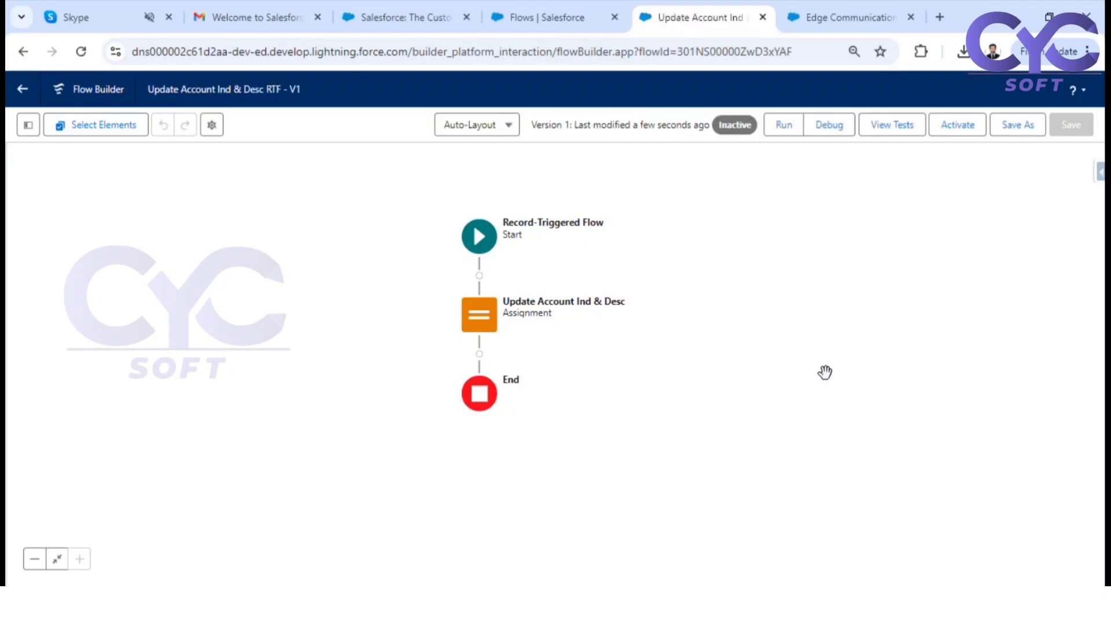
Open the flow's debug setup and review its triggering account, rollback mode and skip start condition options against the Edge Communications Test record
{"action": "left_click", "coordinate": [831, 135]}
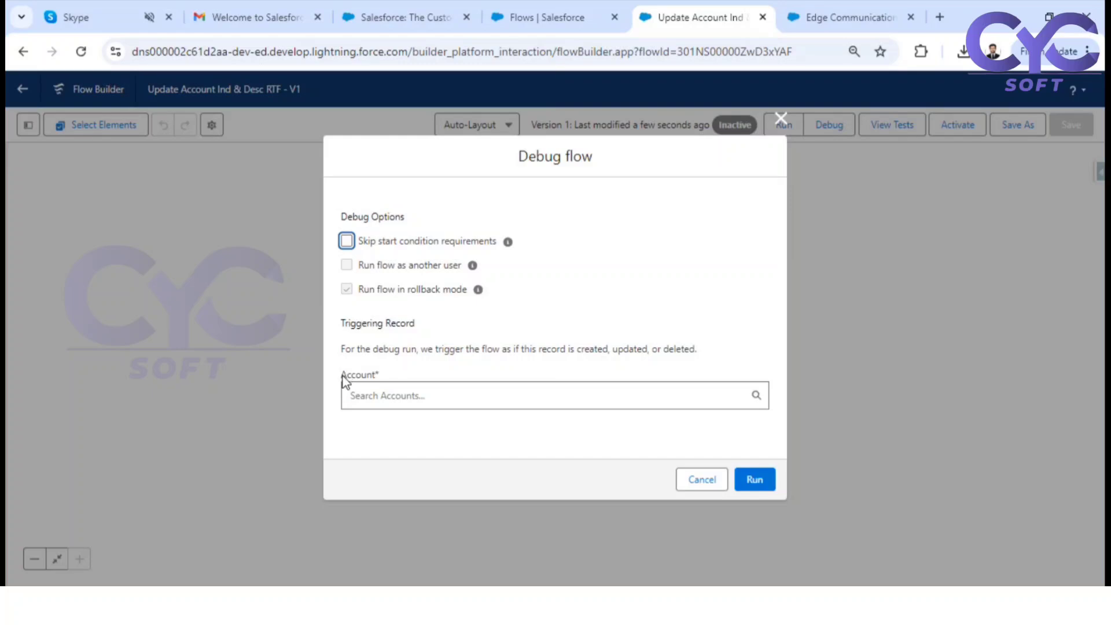
{"action": "left_click_drag", "start_coordinate": [344, 378], "coordinate": [384, 379]}
{"action": "left_click_drag", "start_coordinate": [366, 293], "coordinate": [401, 301]}
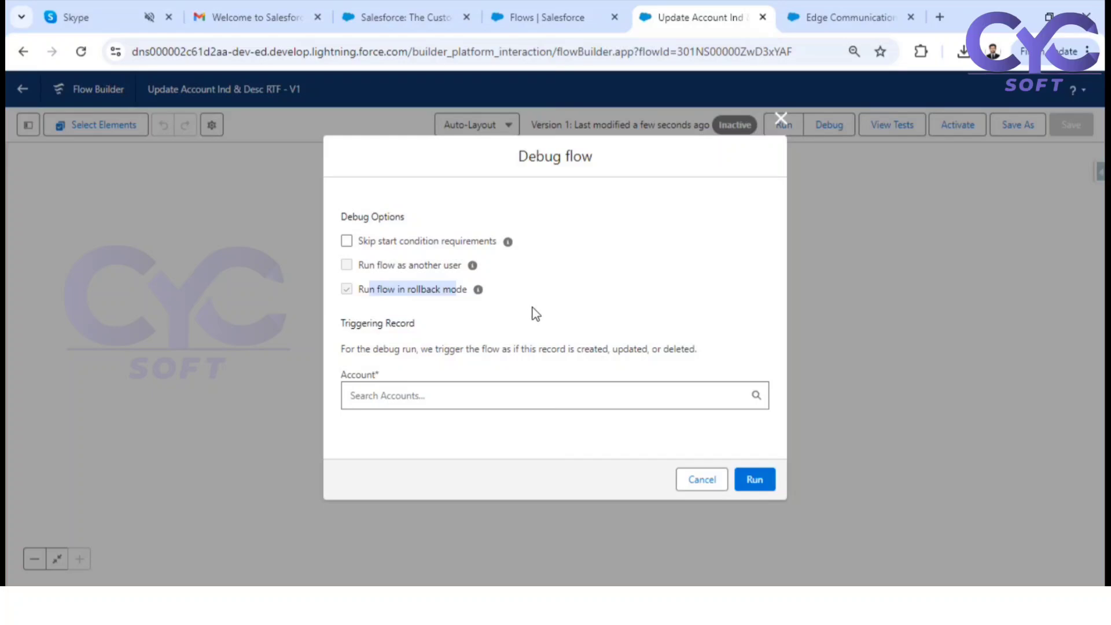
{"action": "left_click", "coordinate": [827, 7]}
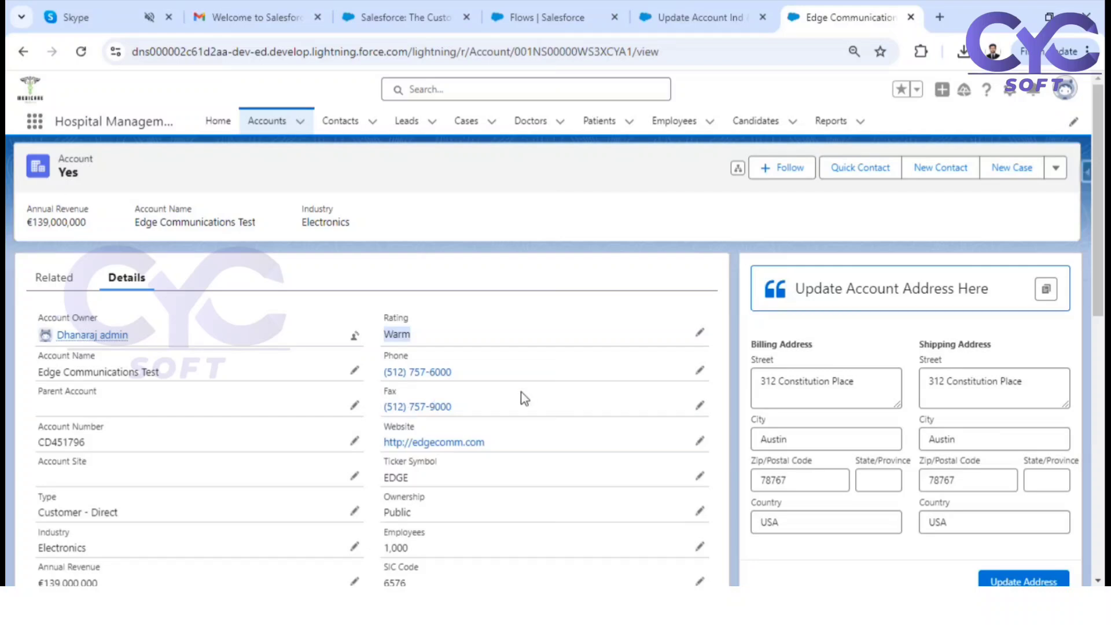
{"action": "left_click", "coordinate": [692, 14]}
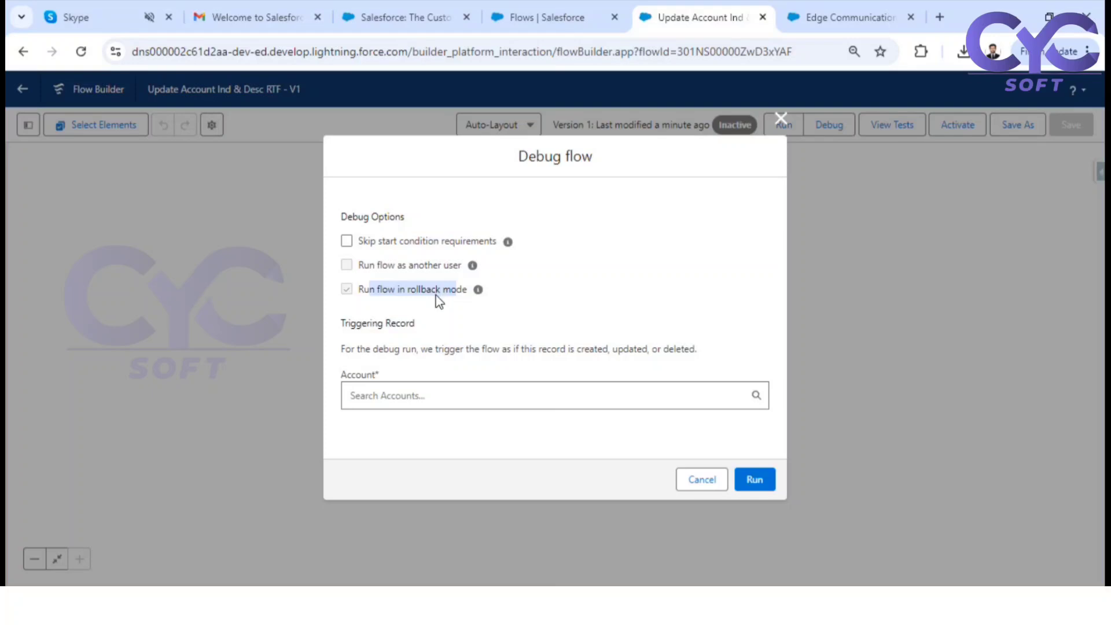
{"action": "mouse_move", "coordinate": [507, 242]}
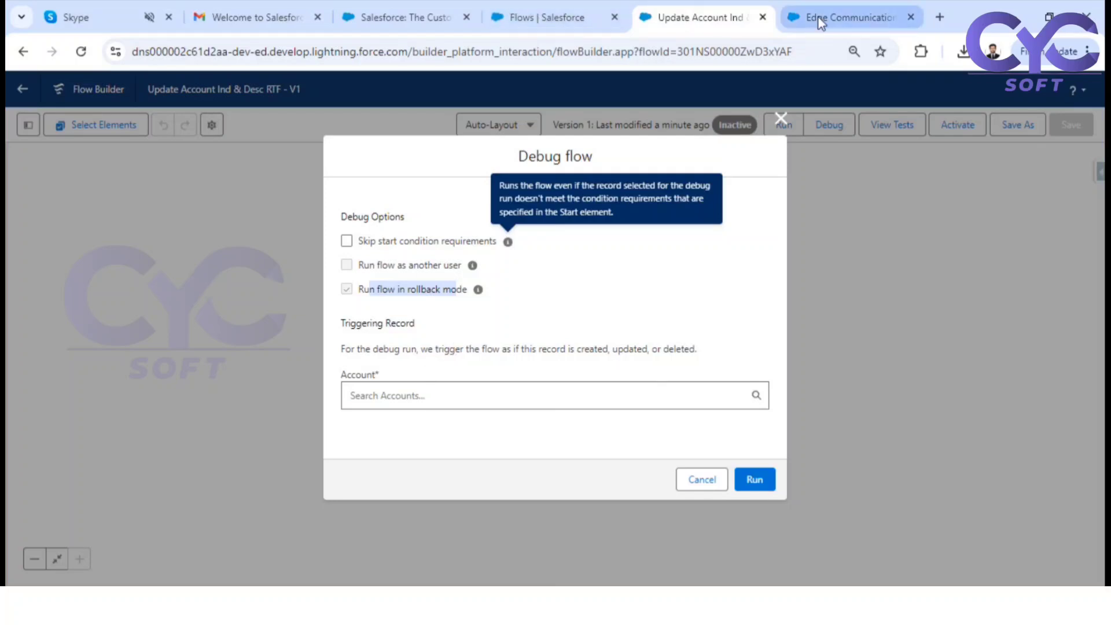
Try to specify the triggering account by pasting the Edge Communications Test record ID copied from its URL
{"action": "left_click", "coordinate": [845, 17]}
{"action": "double_click", "coordinate": [608, 52]}
{"action": "key", "text": "ctrl+c"}
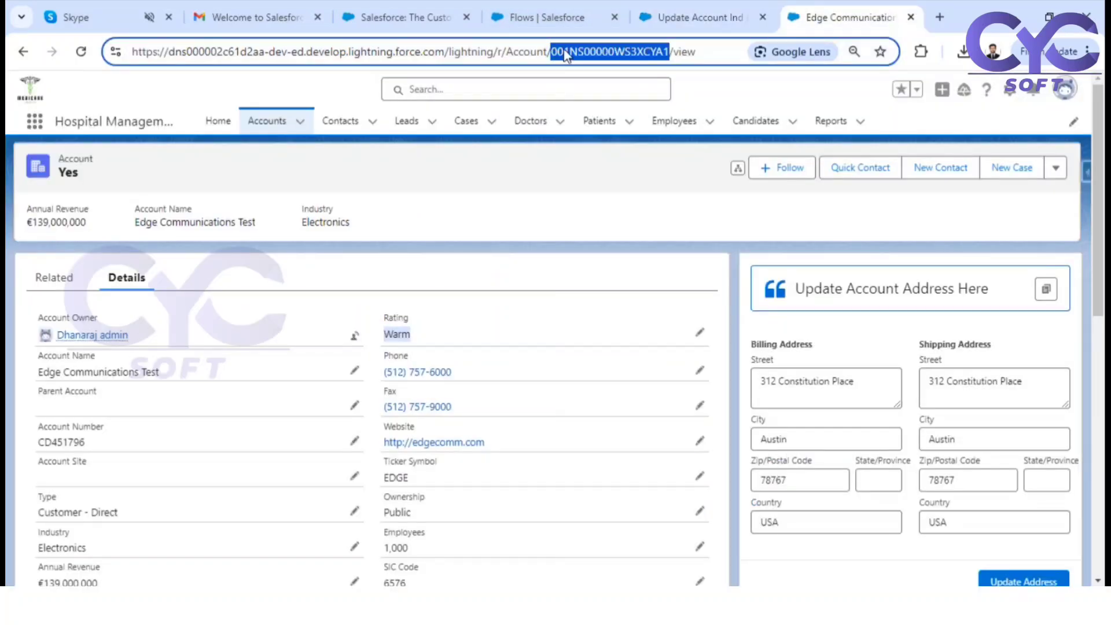
{"action": "left_click", "coordinate": [679, 6]}
{"action": "left_click", "coordinate": [436, 392]}
{"action": "key", "text": "ctrl+v"}
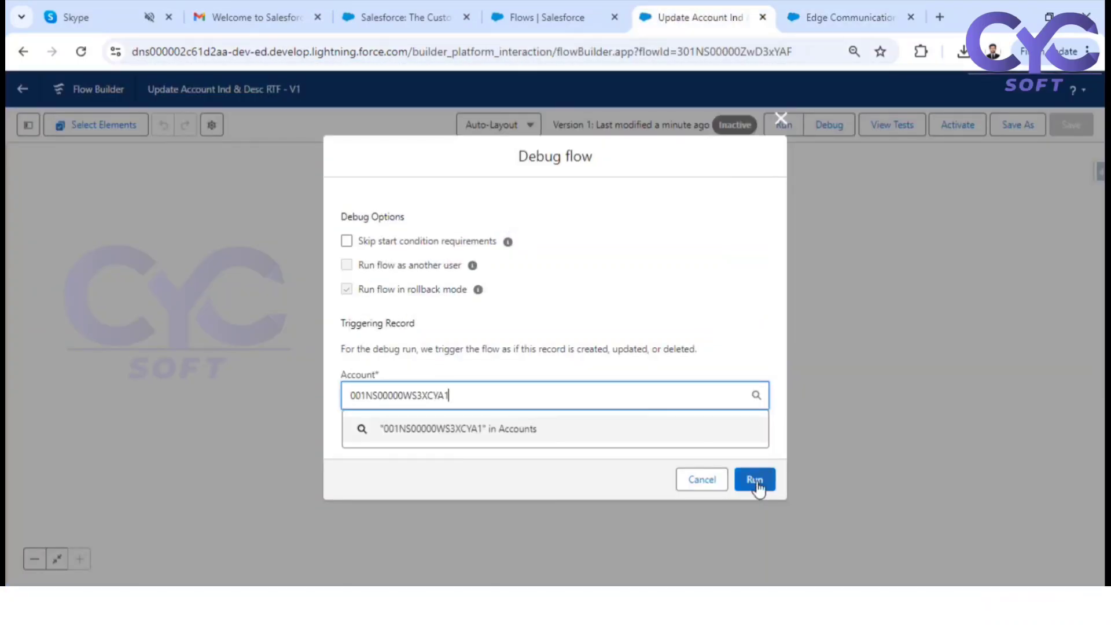
Choose the Edge Communications Test account as the triggering record and run the flow debug
{"action": "left_click_drag", "start_coordinate": [518, 389], "coordinate": [345, 381]}
{"action": "key", "text": "BackSpace"}
{"action": "type", "text": "edge"}
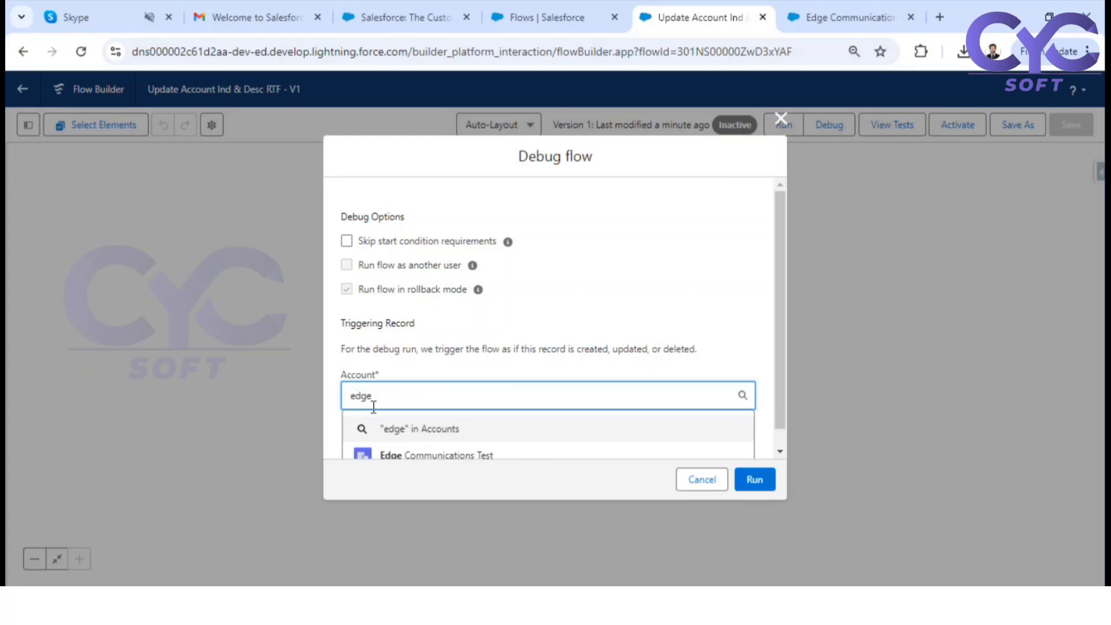
{"action": "left_click", "coordinate": [427, 456]}
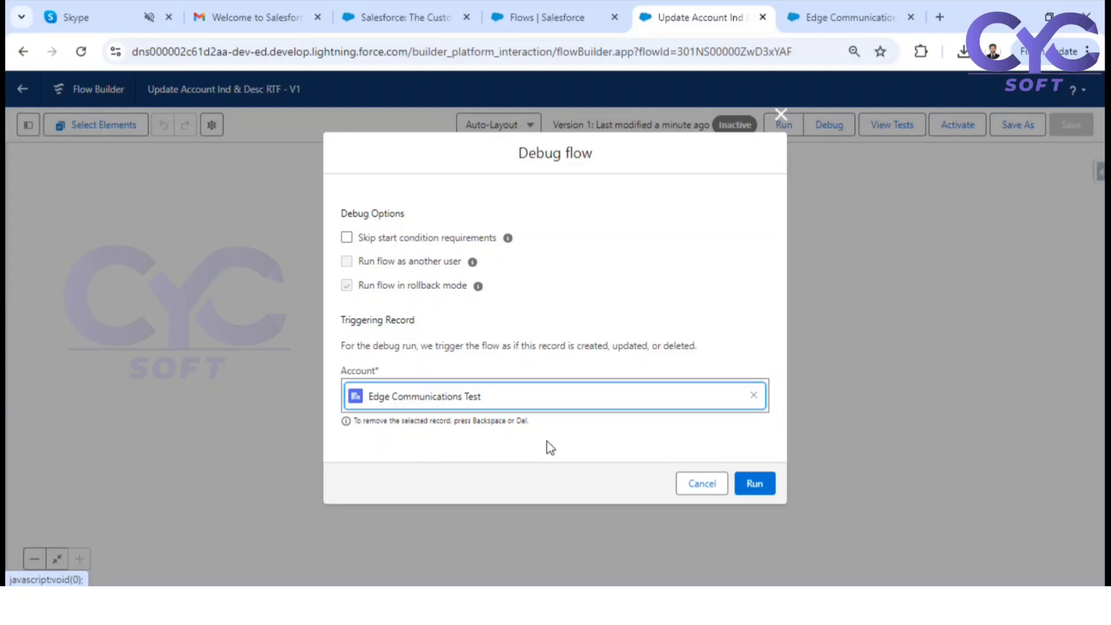
{"action": "left_click", "coordinate": [763, 486]}
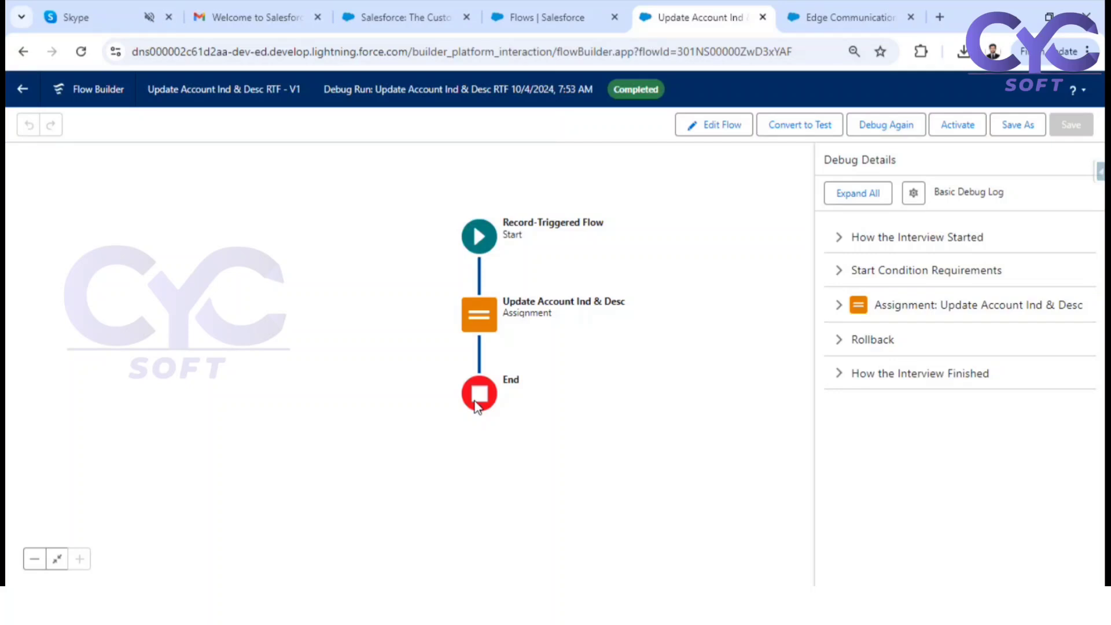
Examine the start condition requirements, assignment and rollback sections of the debug details
{"action": "left_click", "coordinate": [848, 275]}
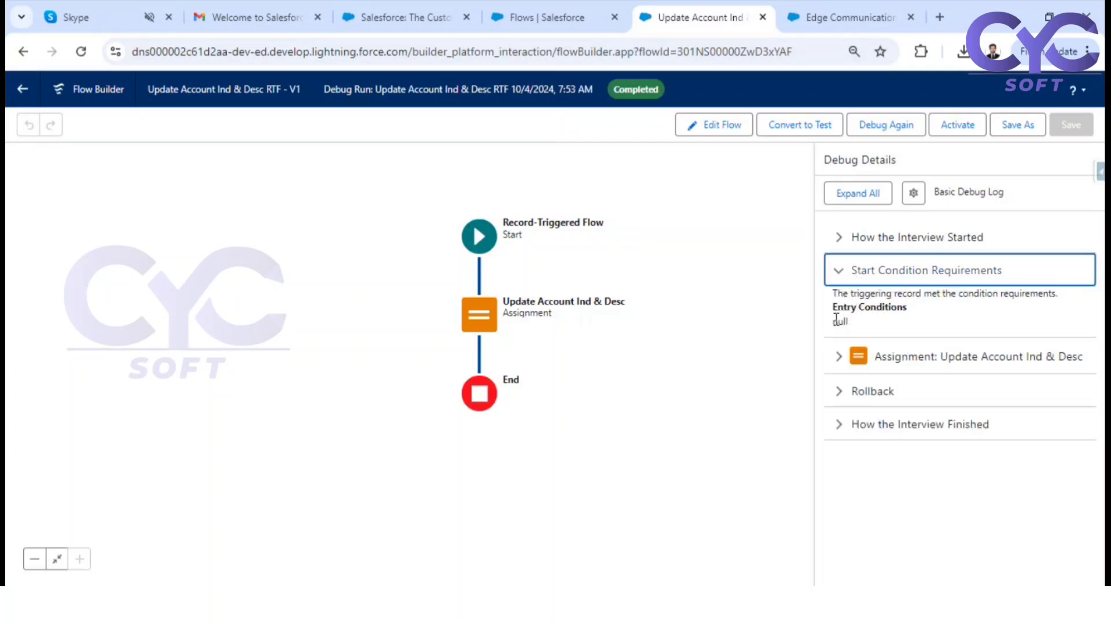
{"action": "left_click", "coordinate": [837, 363]}
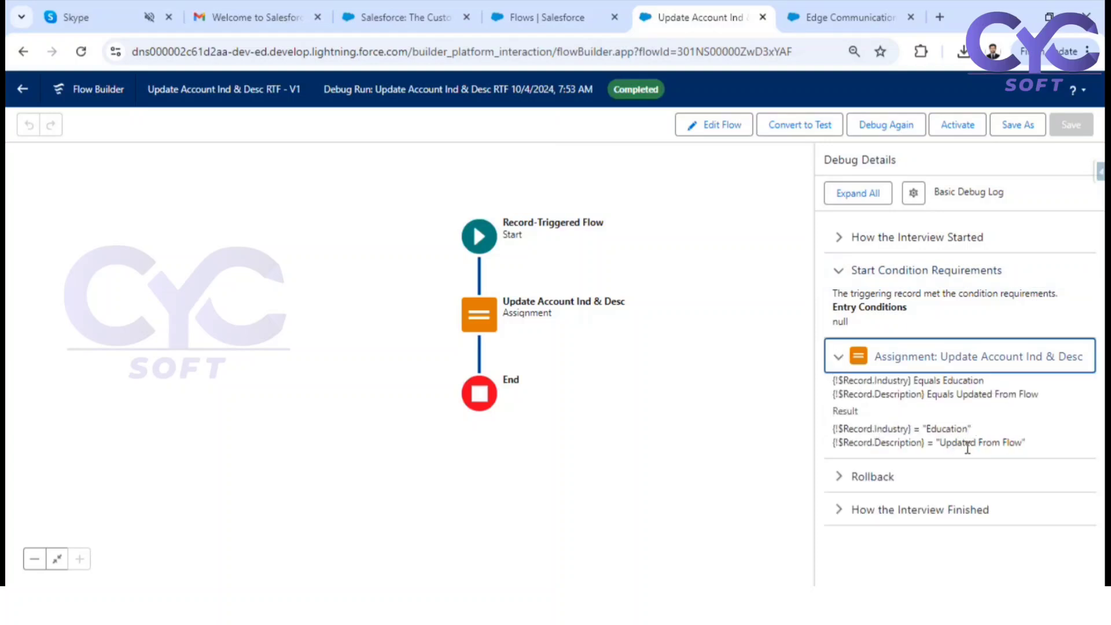
{"action": "left_click", "coordinate": [843, 477]}
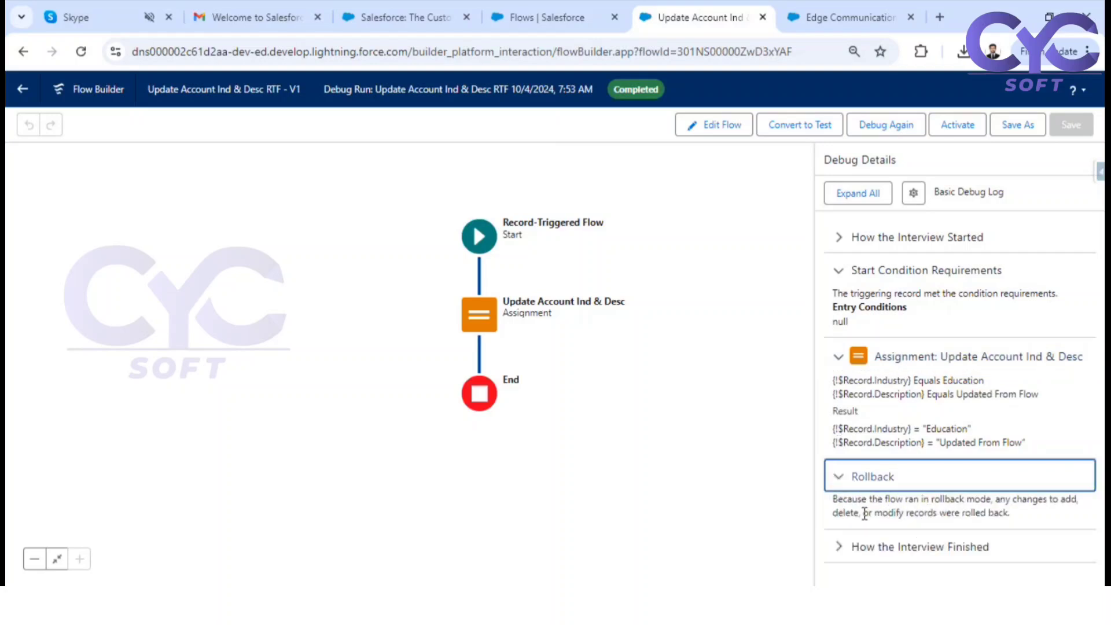
{"action": "left_click_drag", "start_coordinate": [863, 513], "coordinate": [1010, 512]}
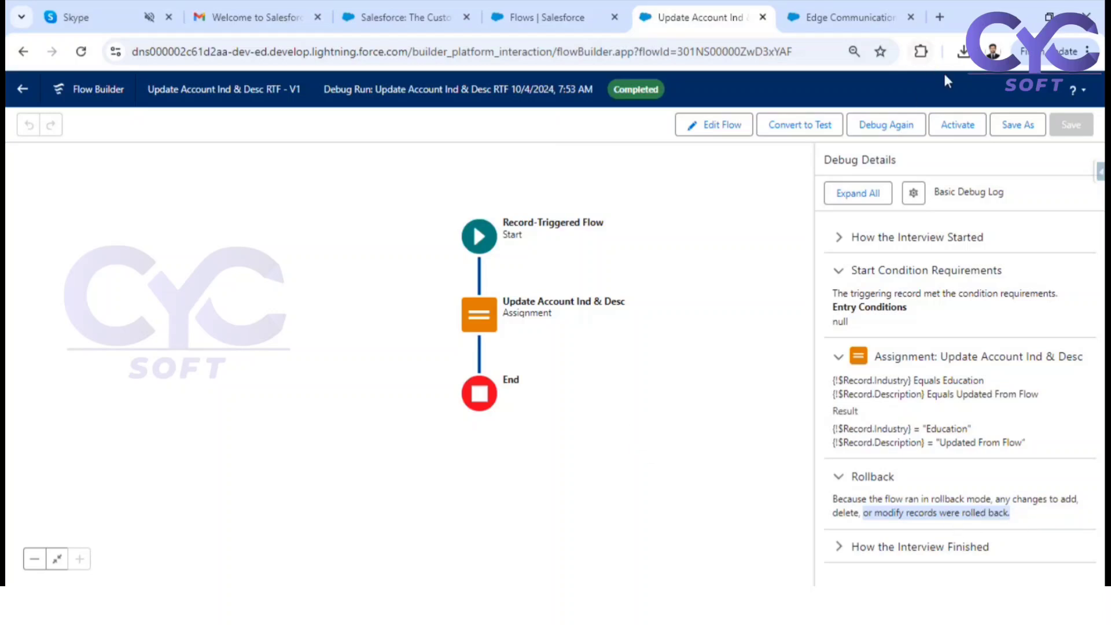
Activate the flow, and start a new Account record from the Accounts list
{"action": "left_click", "coordinate": [961, 127]}
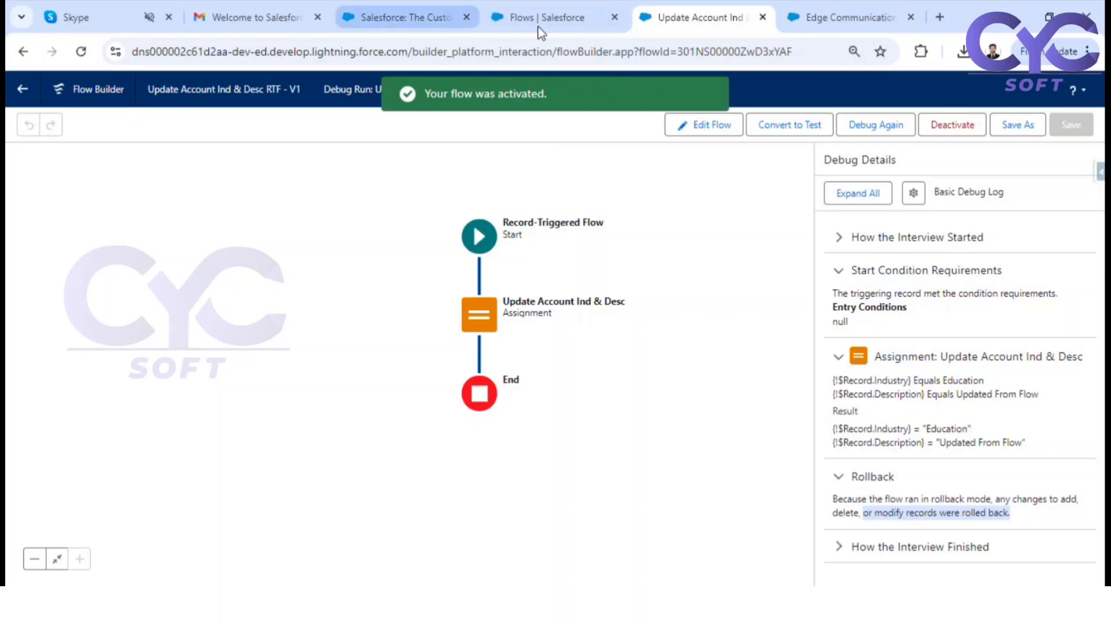
{"action": "left_click", "coordinate": [816, 18]}
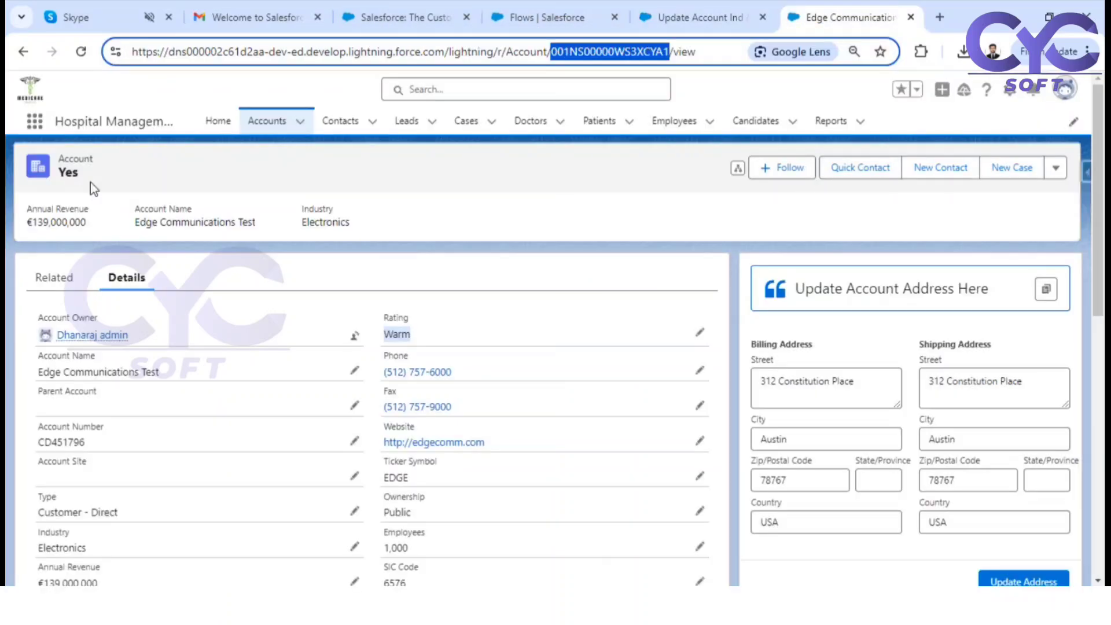
{"action": "left_click", "coordinate": [268, 123]}
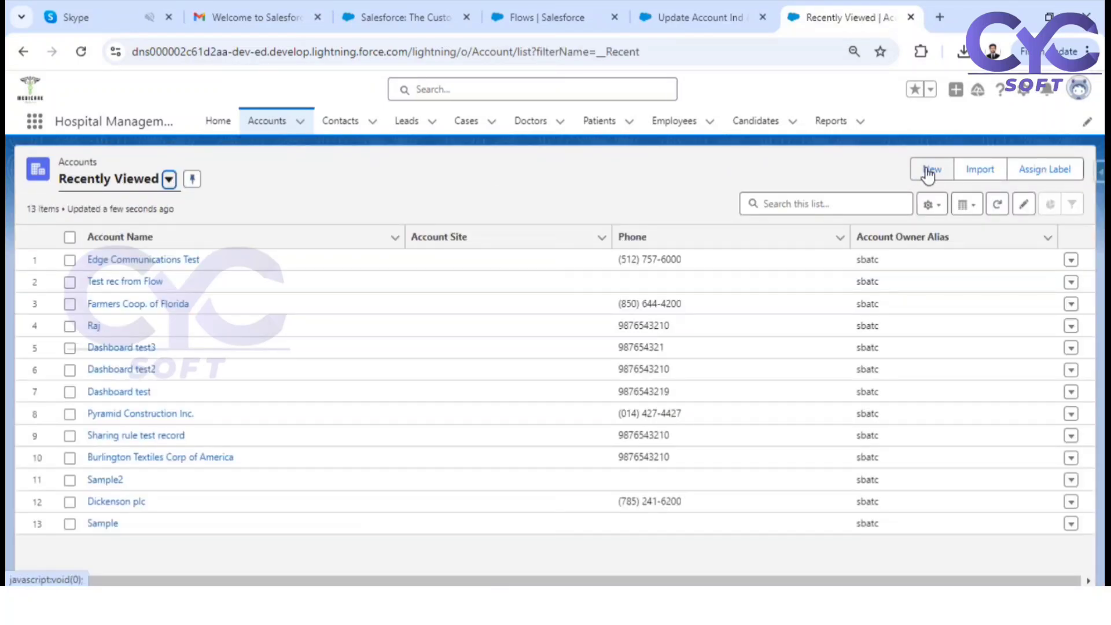
{"action": "left_click", "coordinate": [928, 170]}
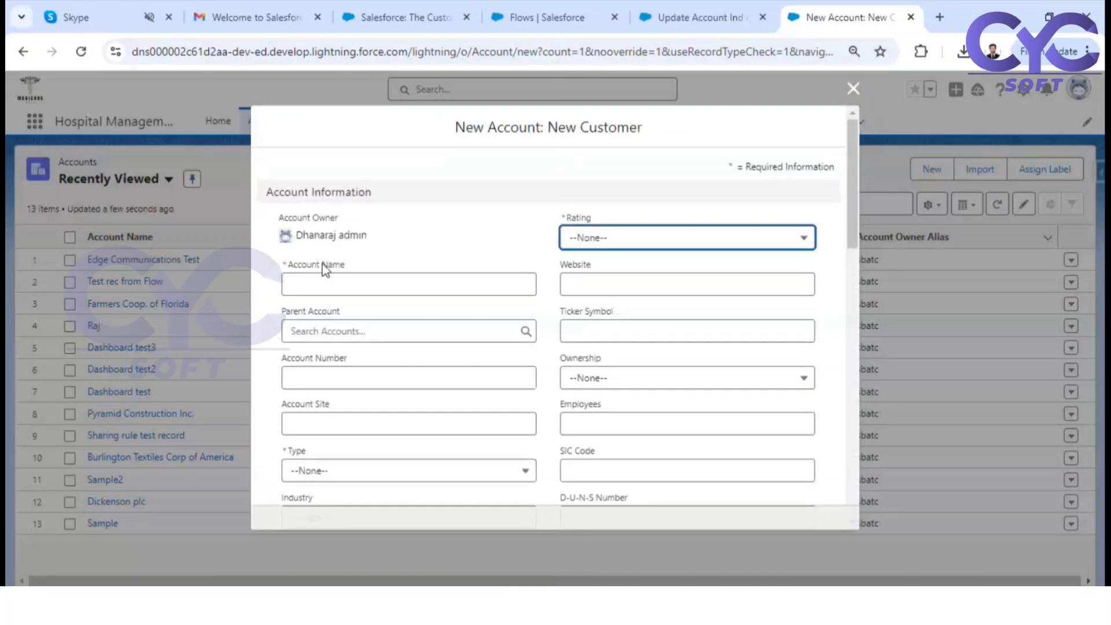
Name the new account "Record Trigger Flow Test" and set its Rating to Hot
{"action": "left_click", "coordinate": [417, 293]}
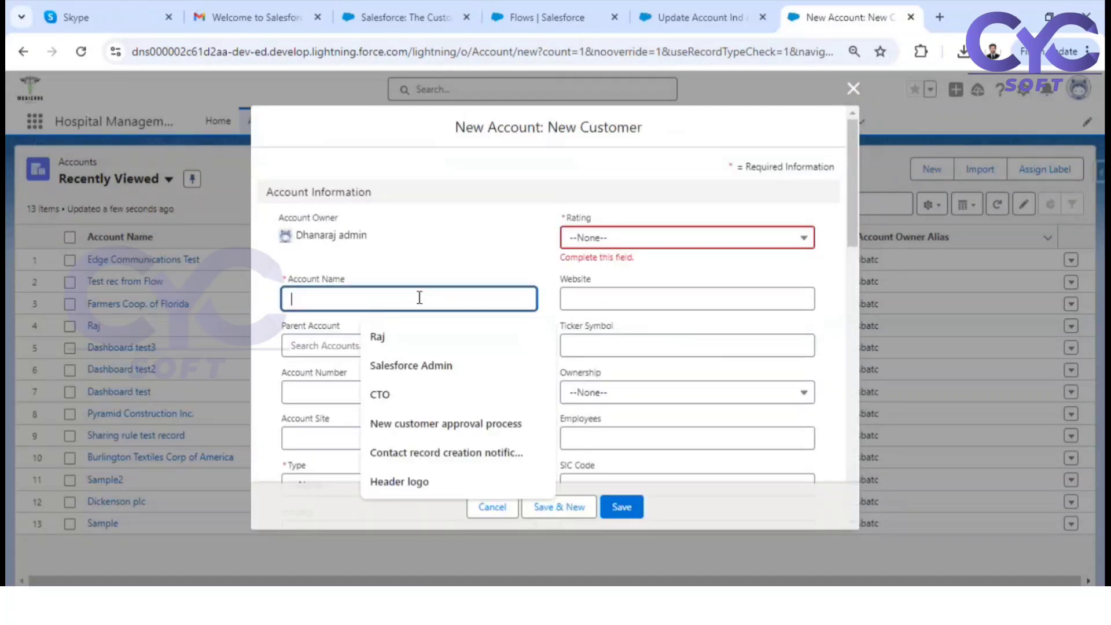
{"action": "type", "text": "Record "}
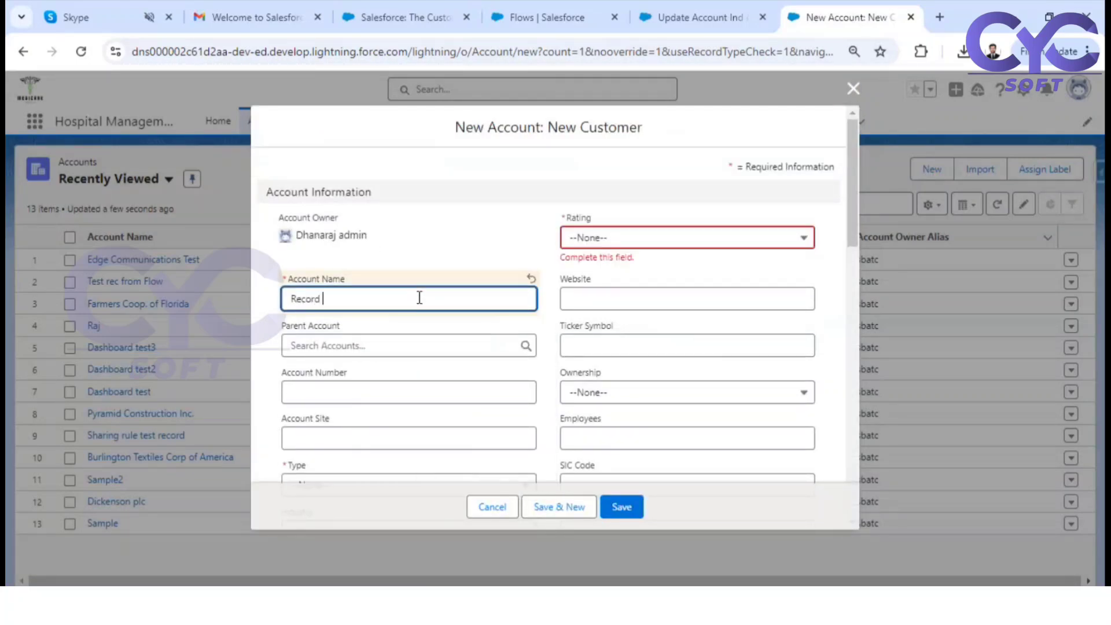
{"action": "type", "text": "Trigger Flow Test"}
{"action": "left_click", "coordinate": [657, 238]}
{"action": "left_click", "coordinate": [619, 293]}
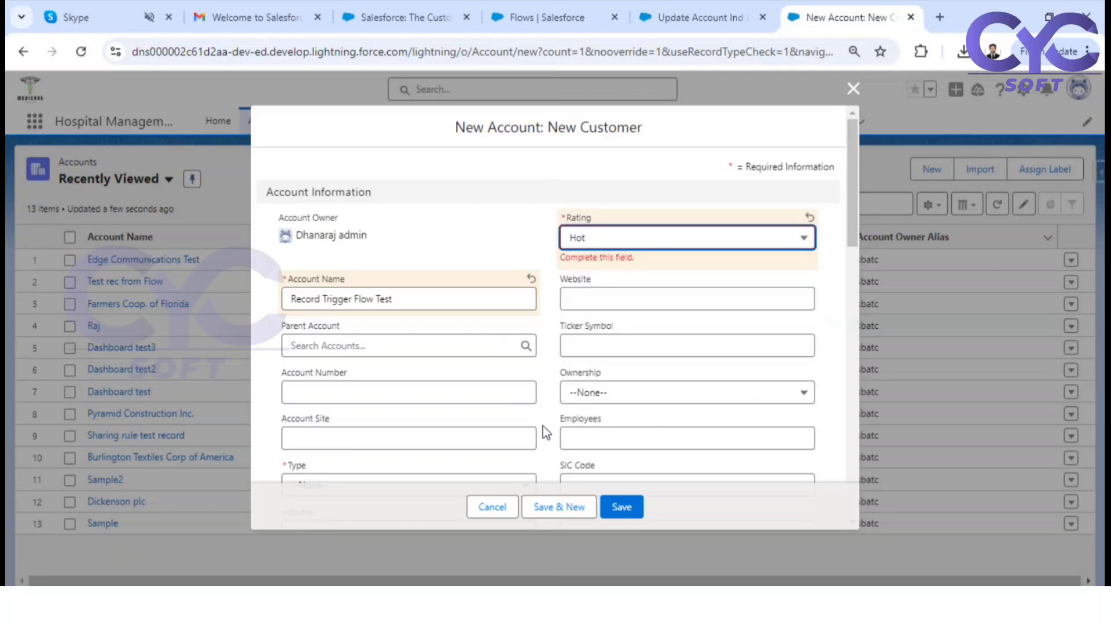
Set the new account's Type to Customer - Direct
{"action": "scroll", "coordinate": [625, 403], "scroll_direction": "down", "scroll_amount": 1}
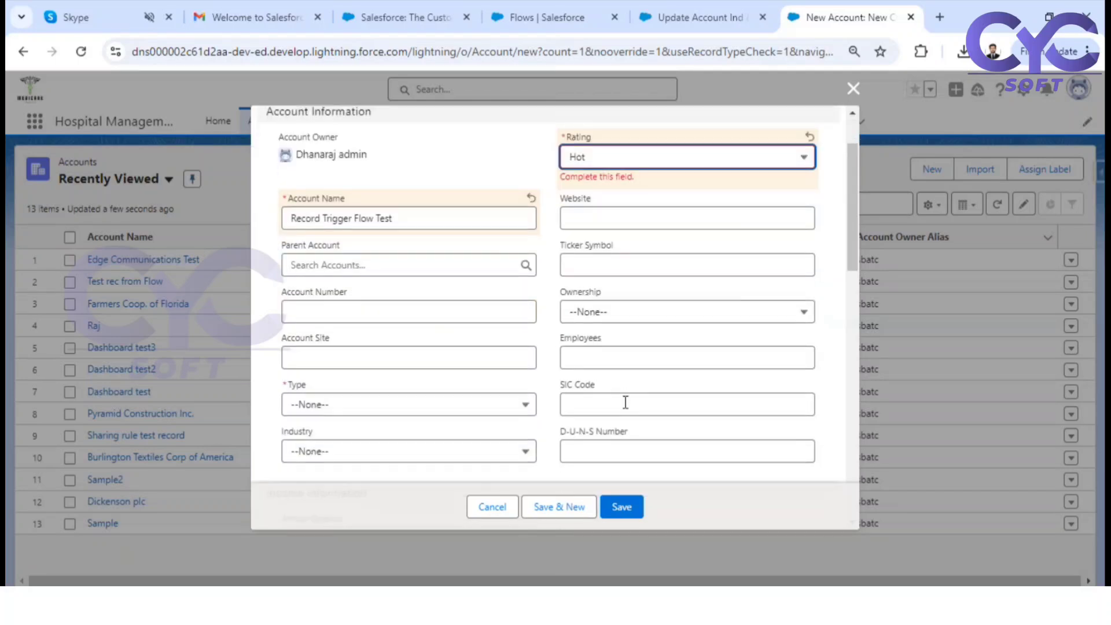
{"action": "left_click", "coordinate": [327, 406]}
{"action": "left_click", "coordinate": [364, 249]}
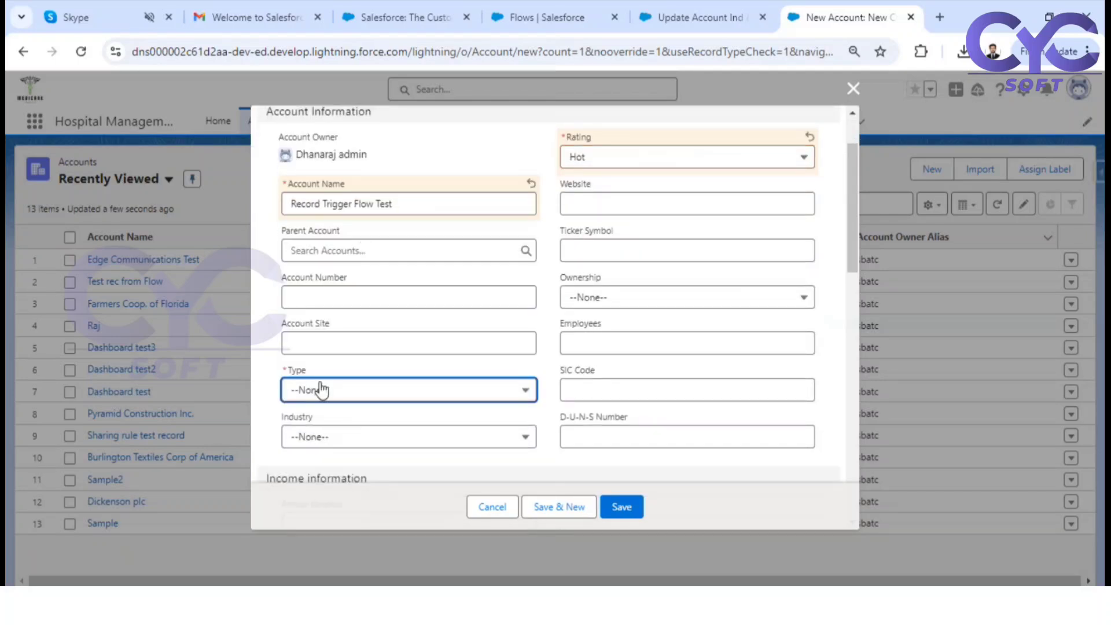
{"action": "left_click", "coordinate": [319, 389]}
{"action": "left_click", "coordinate": [370, 245]}
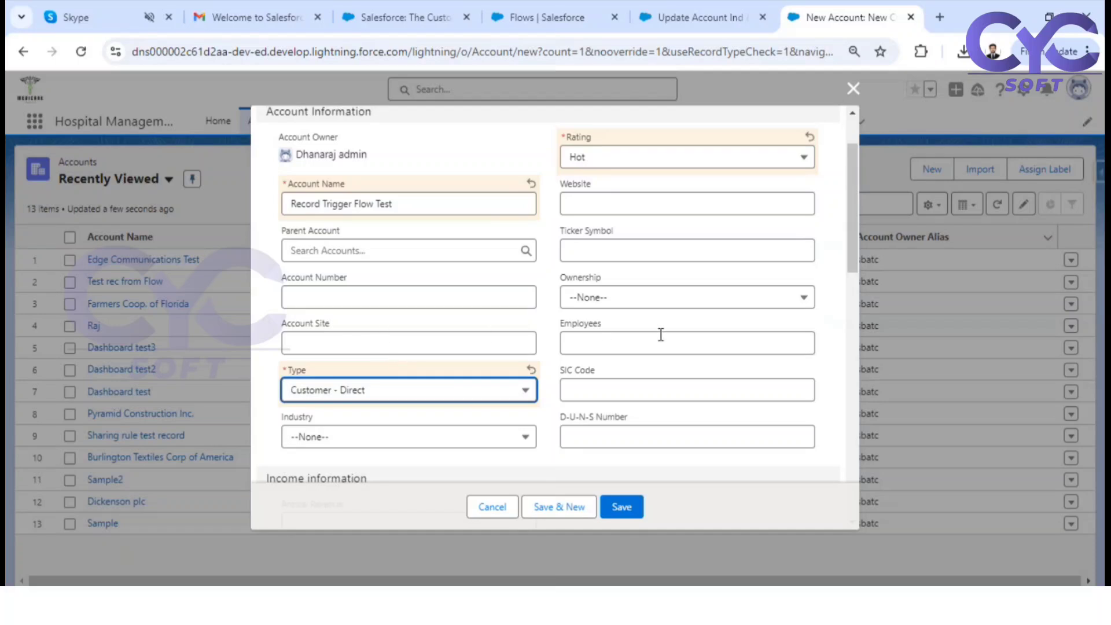
Check the Description field on the new account form, set Industry to Banking and save the record
{"action": "scroll", "coordinate": [660, 330], "scroll_direction": "down", "scroll_amount": 7}
{"action": "scroll", "coordinate": [434, 325], "scroll_direction": "down", "scroll_amount": 5}
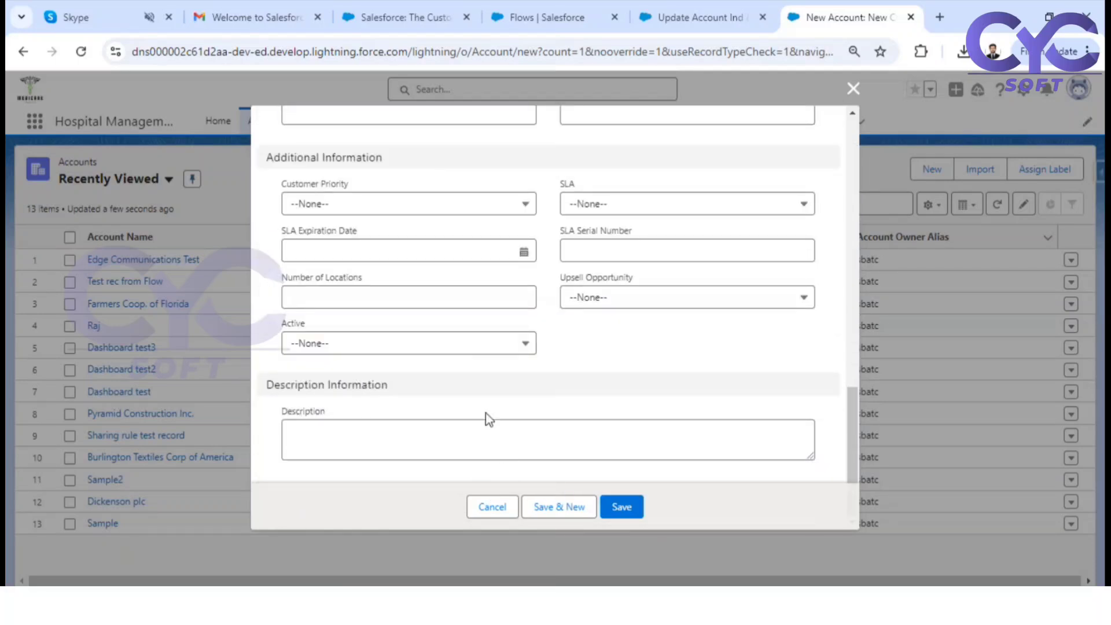
{"action": "scroll", "coordinate": [486, 416], "scroll_direction": "up", "scroll_amount": 12}
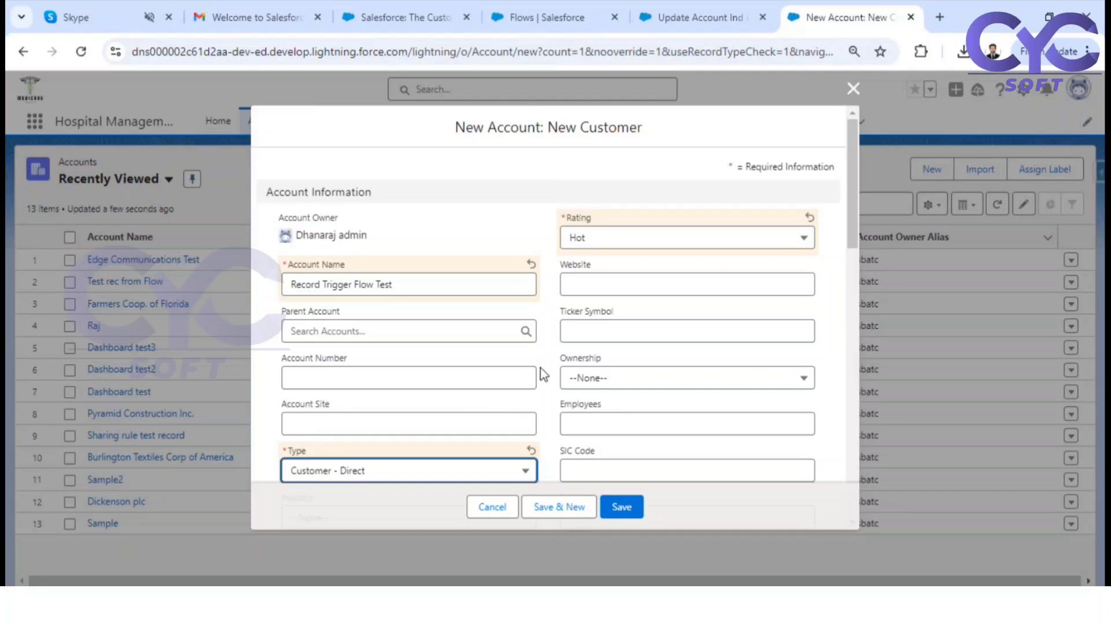
{"action": "scroll", "coordinate": [612, 338], "scroll_direction": "down", "scroll_amount": 6}
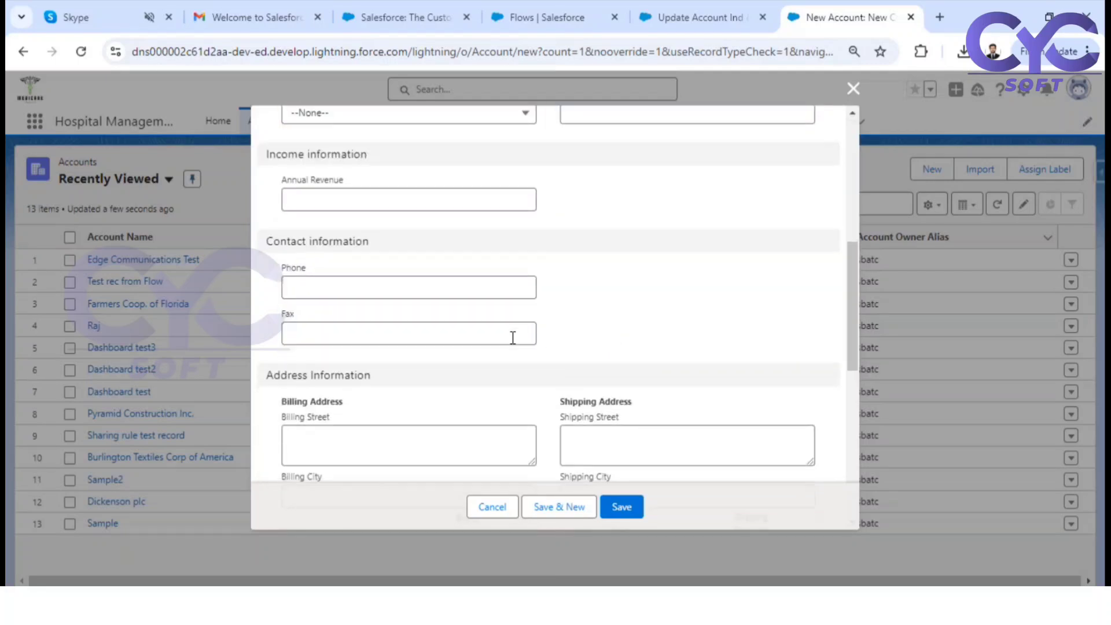
{"action": "scroll", "coordinate": [514, 341], "scroll_direction": "down", "scroll_amount": 4}
{"action": "scroll", "coordinate": [512, 341], "scroll_direction": "down", "scroll_amount": 4}
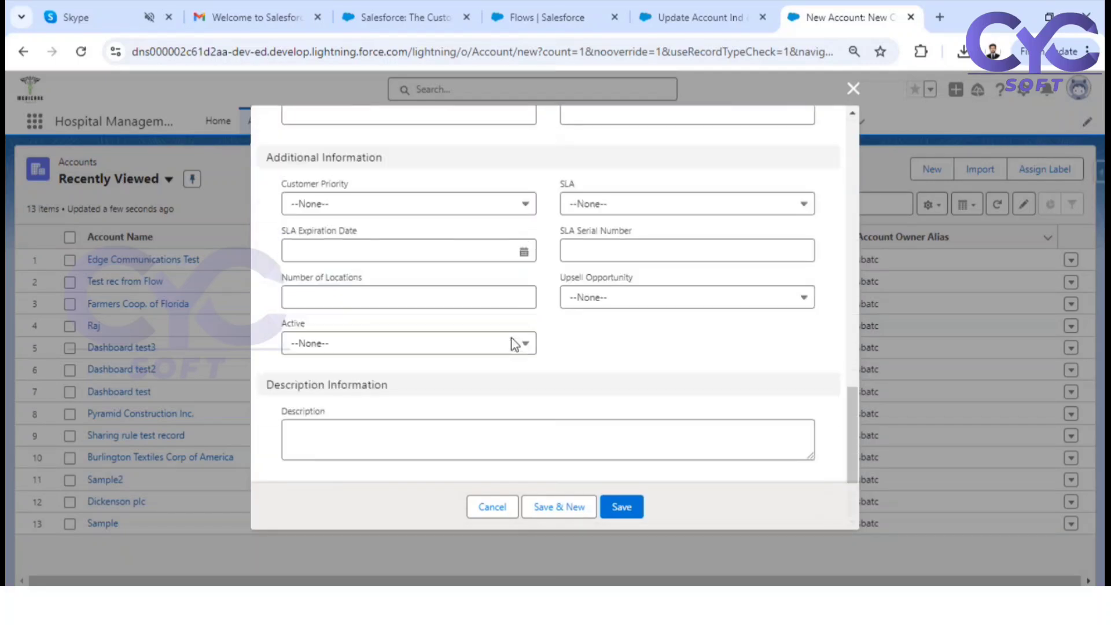
{"action": "scroll", "coordinate": [362, 339], "scroll_direction": "up", "scroll_amount": 15}
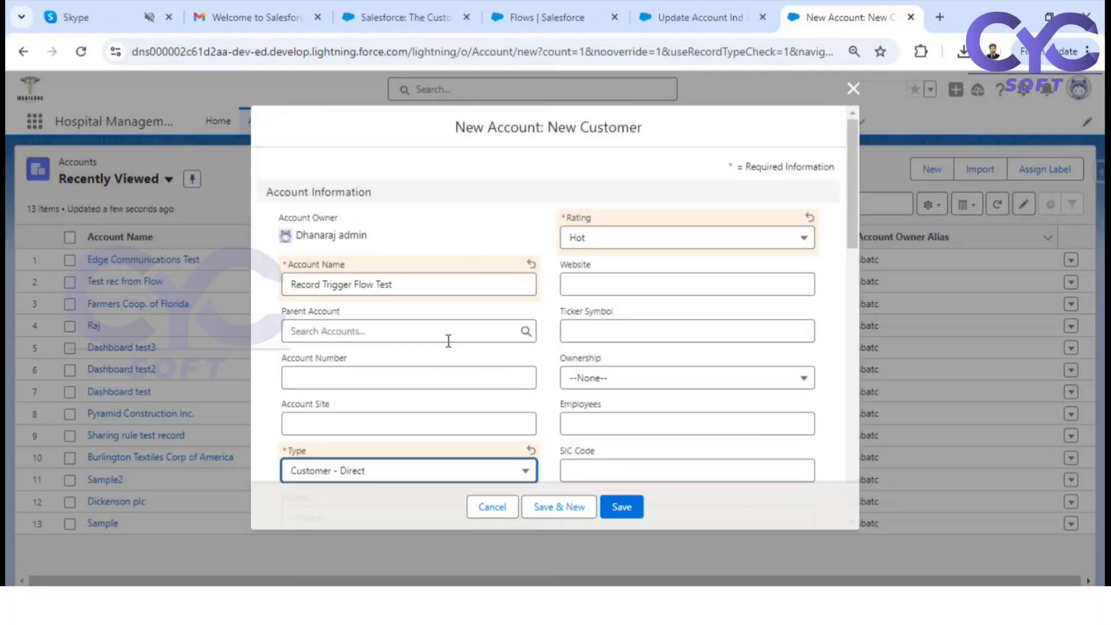
{"action": "scroll", "coordinate": [475, 322], "scroll_direction": "down", "scroll_amount": 1}
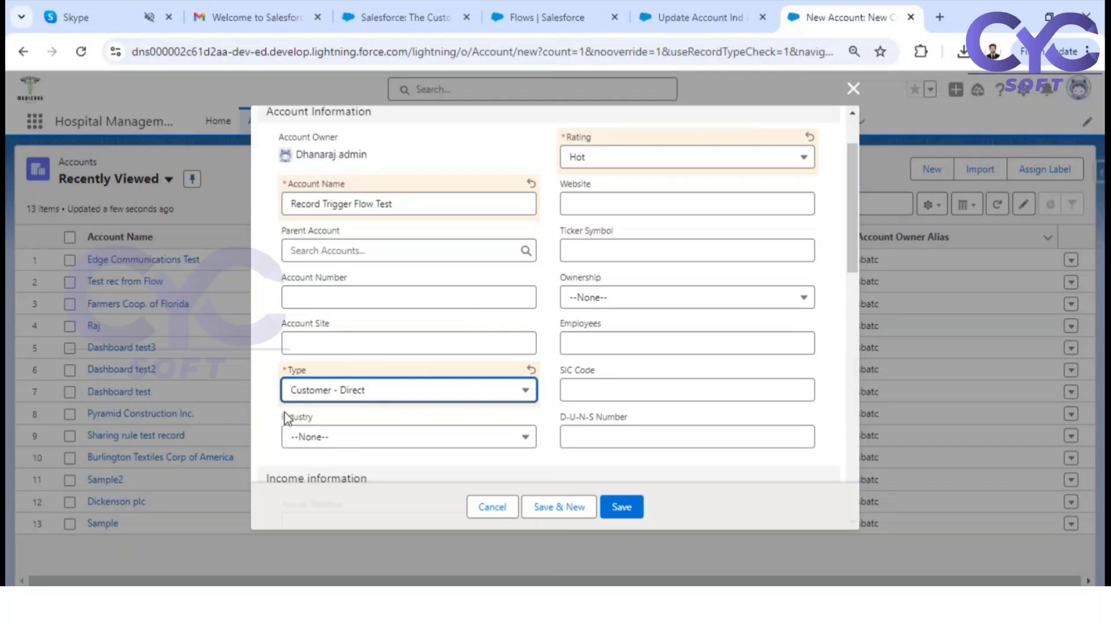
{"action": "left_click", "coordinate": [410, 445]}
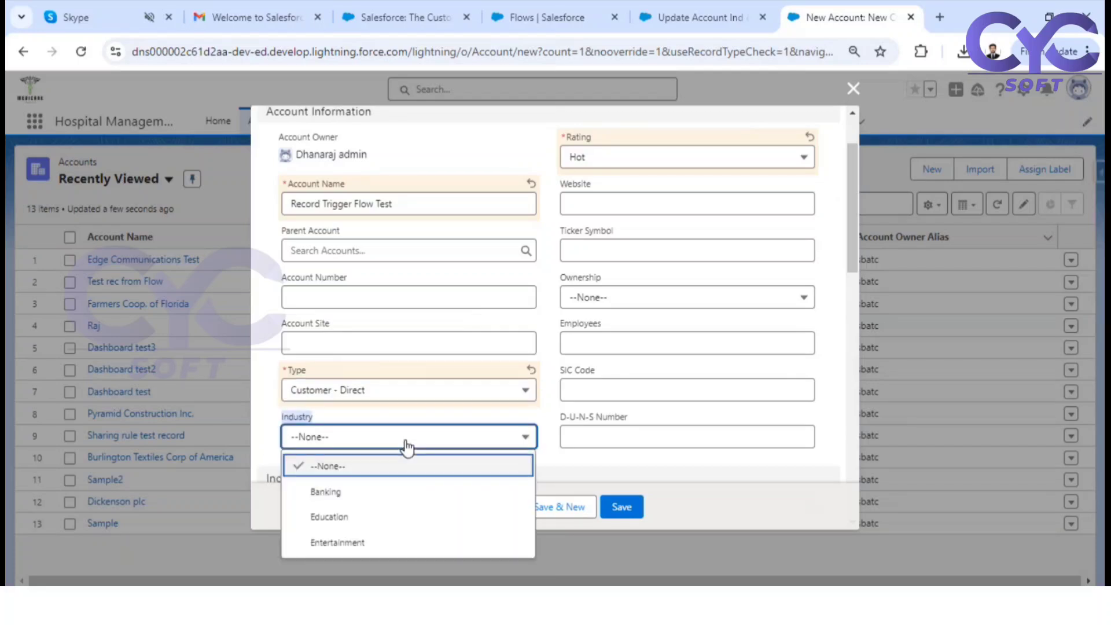
{"action": "left_click", "coordinate": [375, 497]}
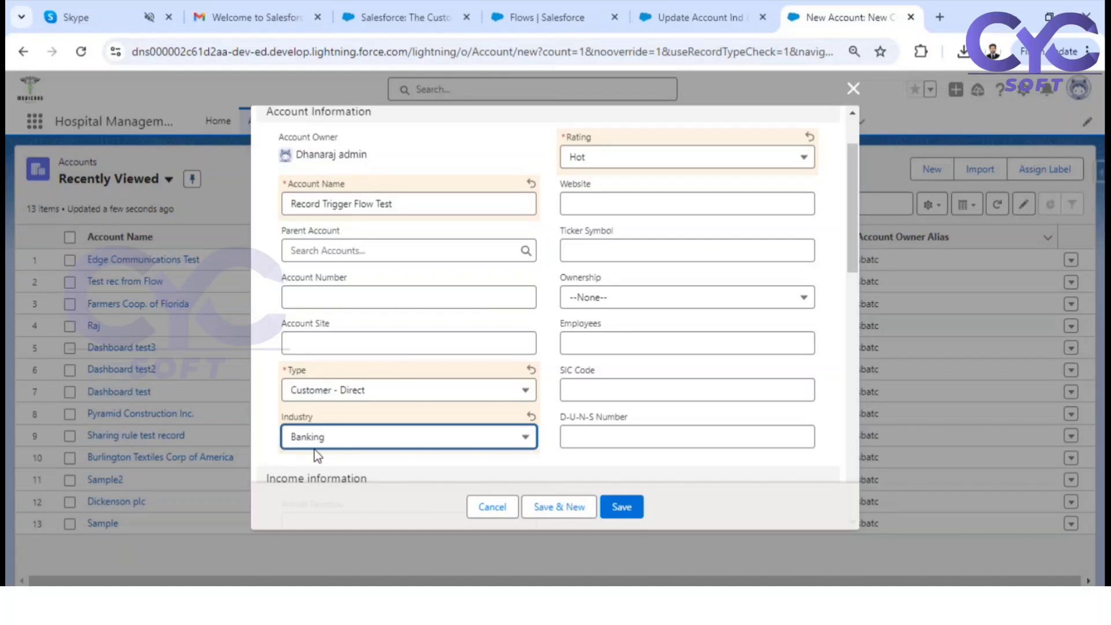
{"action": "left_click", "coordinate": [622, 507]}
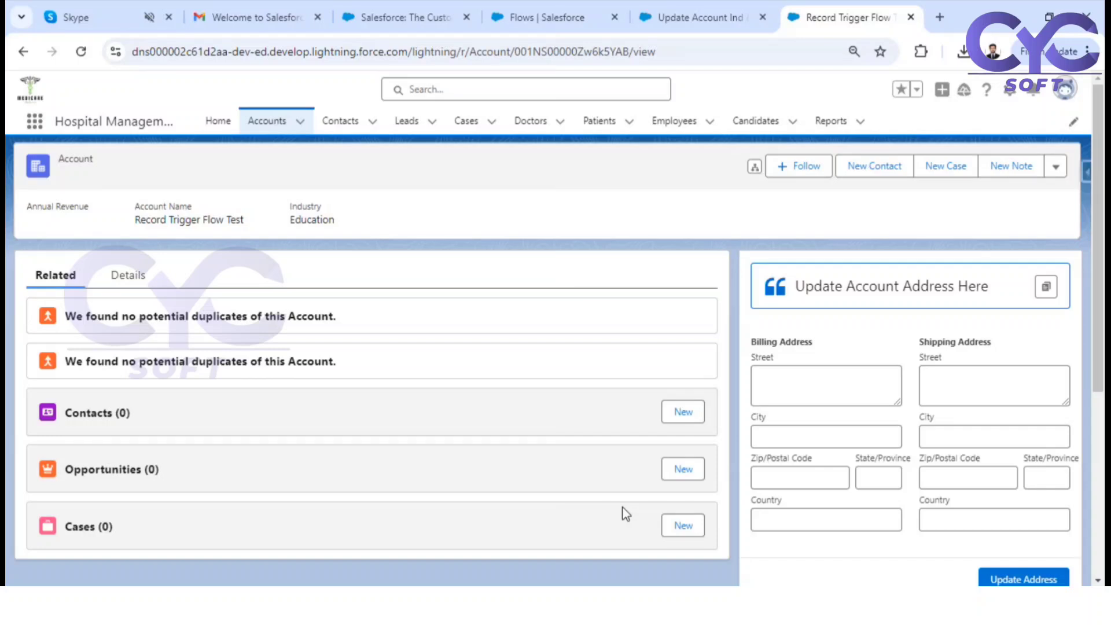
Check the Industry, Account Name and Description values in the saved Record Trigger Flow Test account's details
{"action": "left_click", "coordinate": [125, 275]}
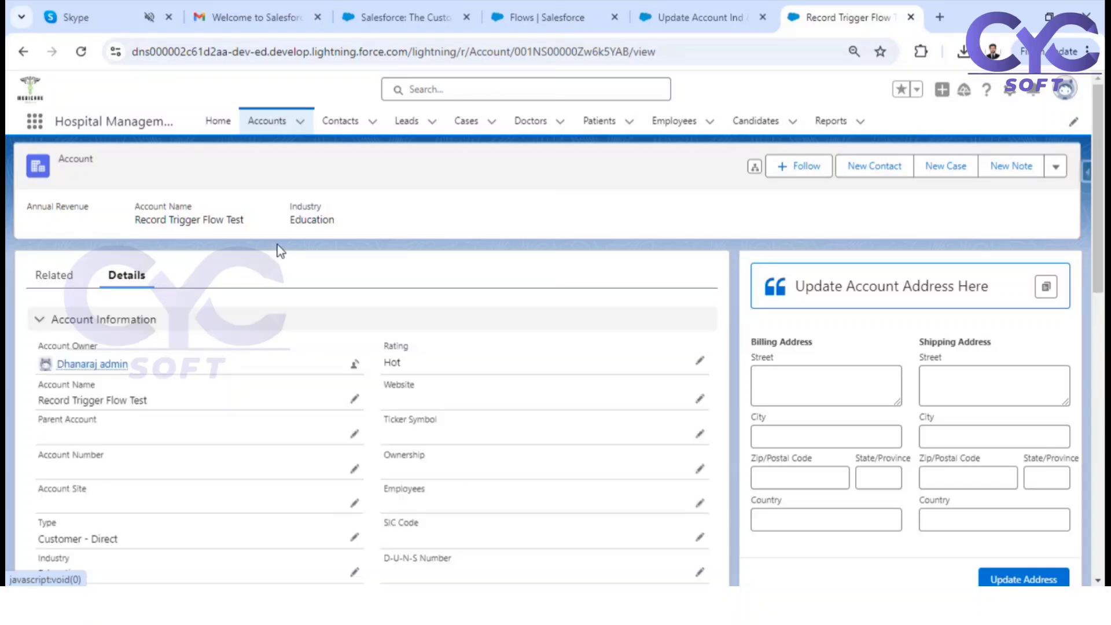
{"action": "left_click_drag", "start_coordinate": [291, 224], "coordinate": [335, 219]}
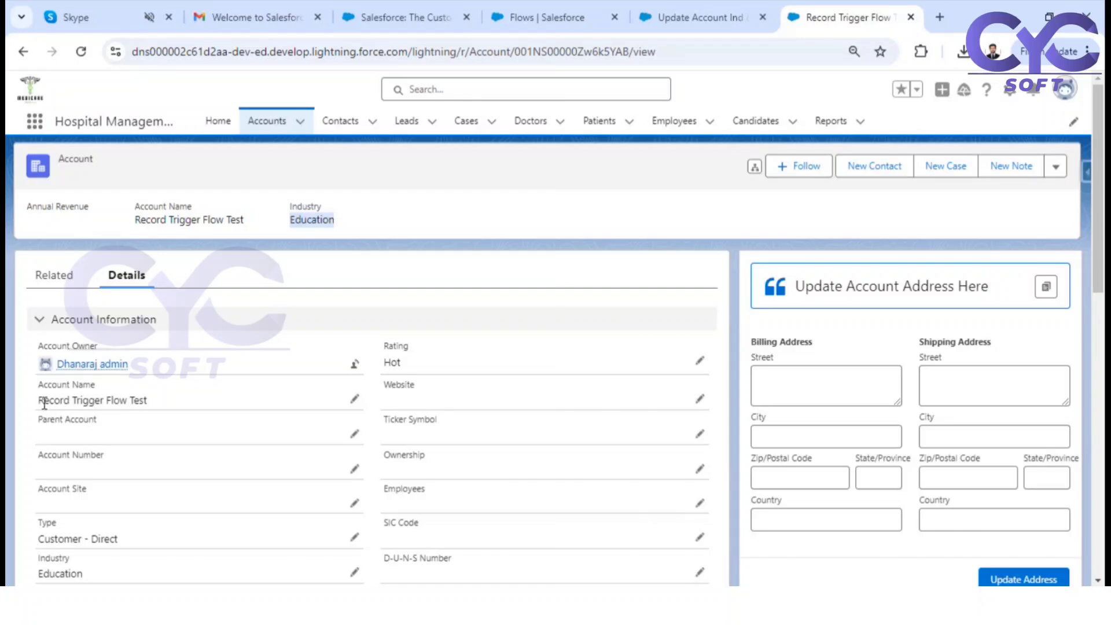
{"action": "left_click_drag", "start_coordinate": [40, 399], "coordinate": [159, 407]}
{"action": "scroll", "coordinate": [324, 419], "scroll_direction": "down", "scroll_amount": 10}
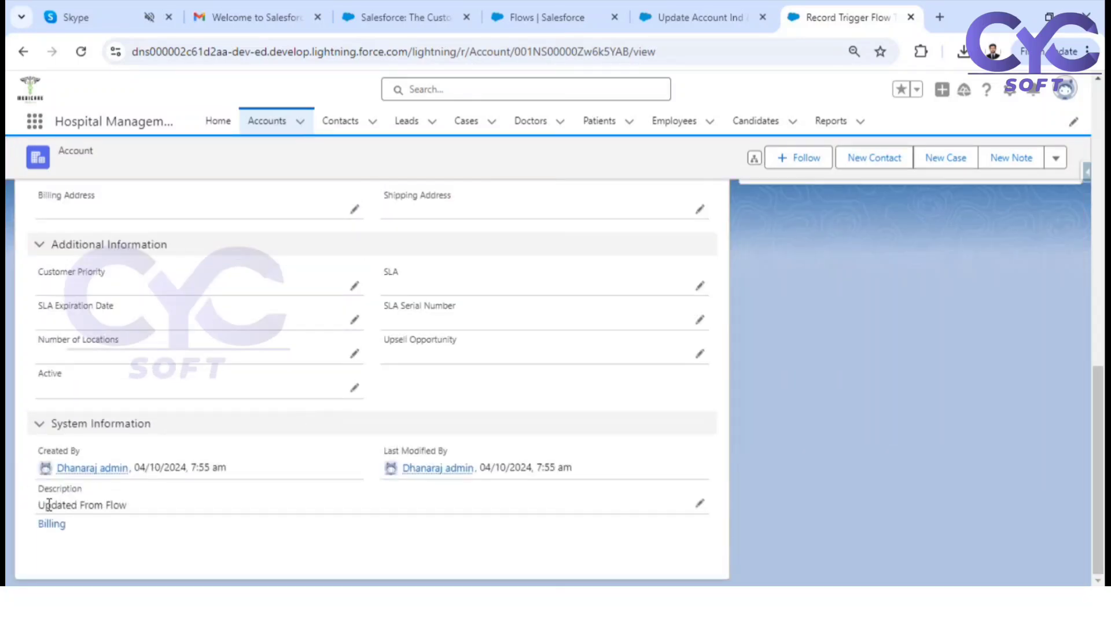
{"action": "left_click_drag", "start_coordinate": [39, 504], "coordinate": [139, 508]}
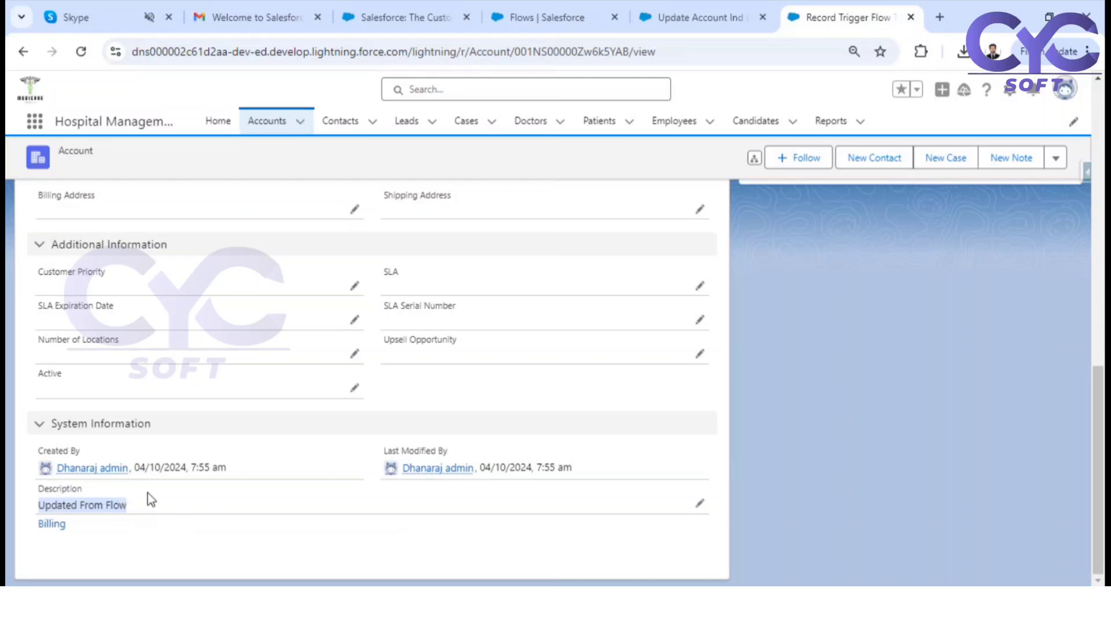
{"action": "scroll", "coordinate": [173, 315], "scroll_direction": "up", "scroll_amount": 10}
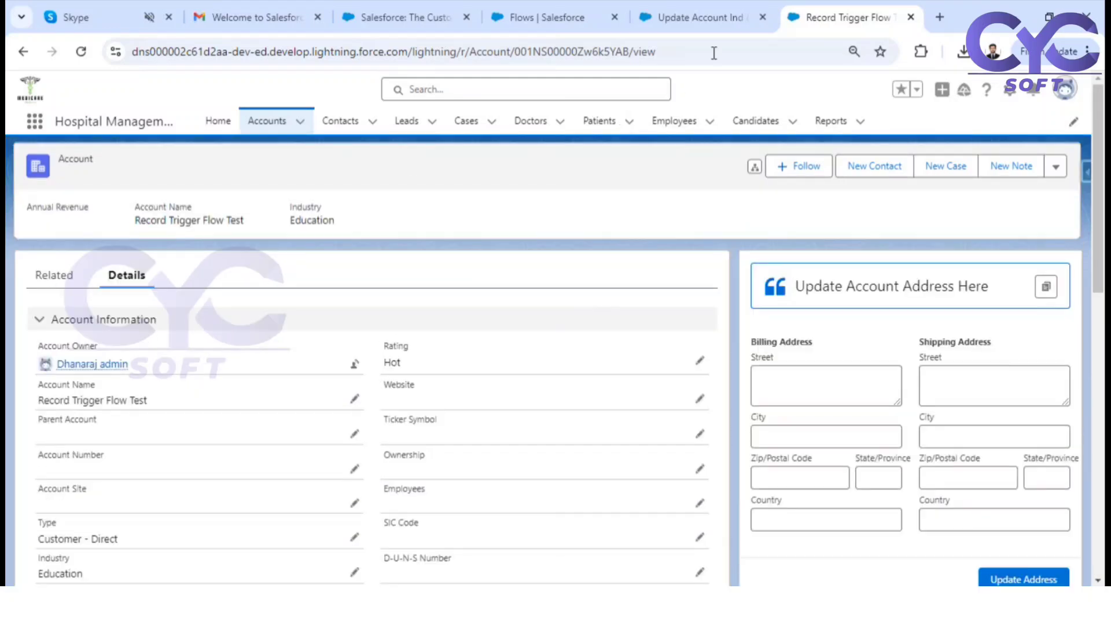
Return the Update Account Ind & Desc RTF flow to editing and delete its Update Account Ind & Desc assignment element
{"action": "left_click", "coordinate": [676, 3]}
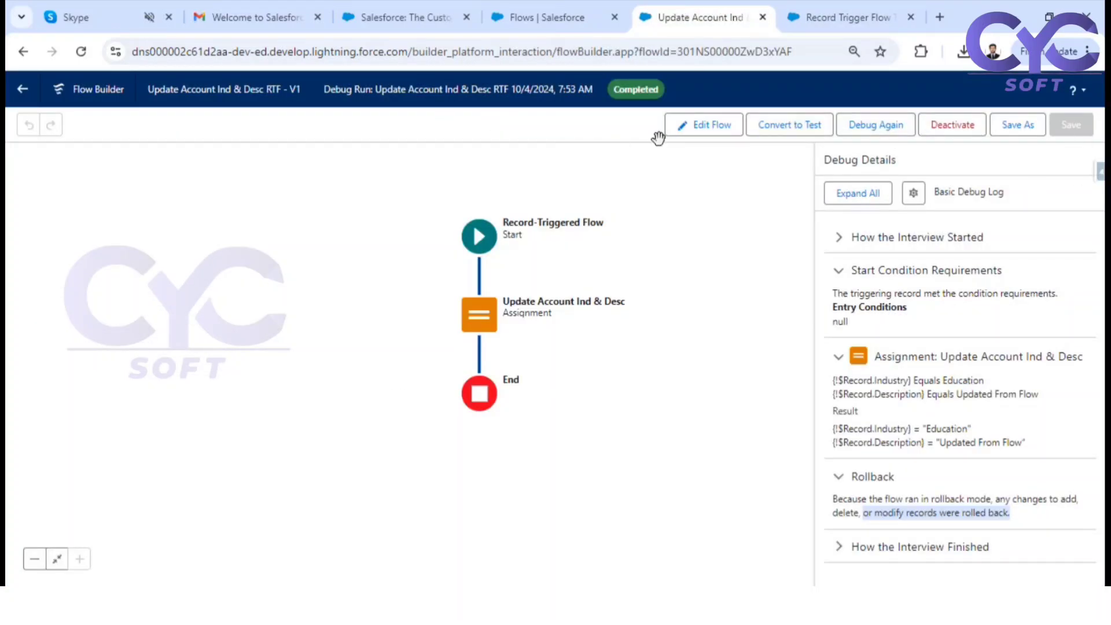
{"action": "left_click", "coordinate": [713, 126]}
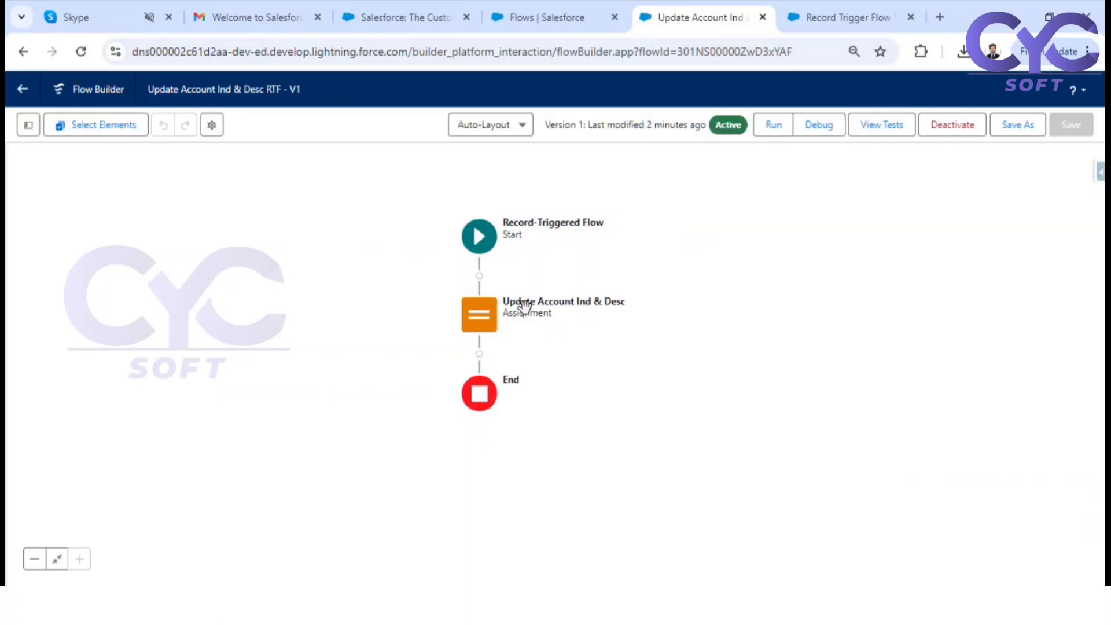
{"action": "left_click", "coordinate": [478, 317]}
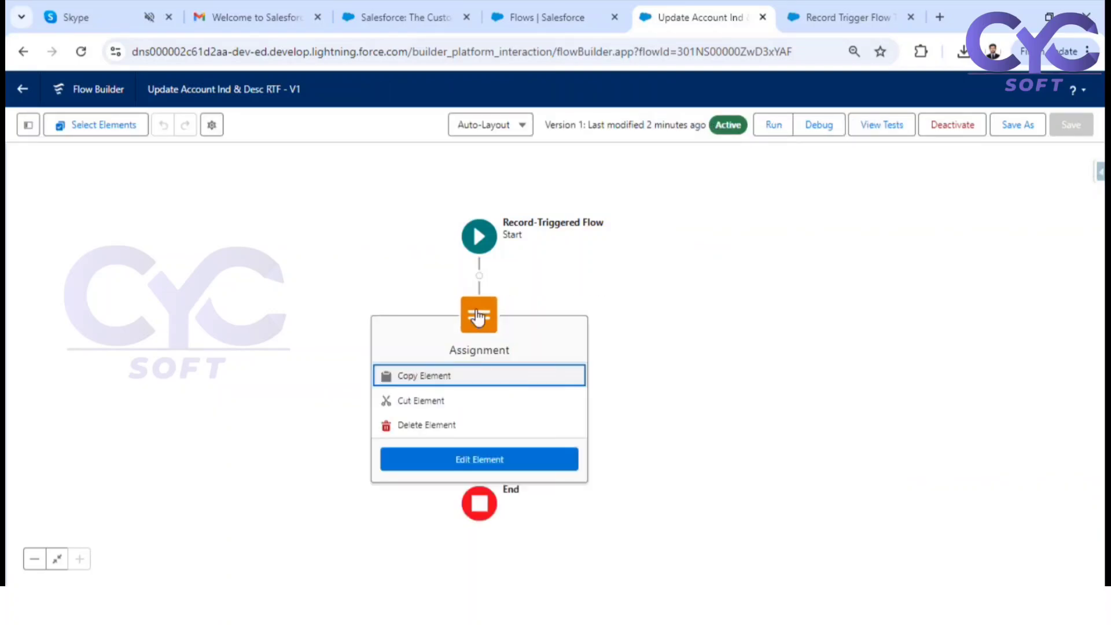
{"action": "left_click", "coordinate": [419, 427]}
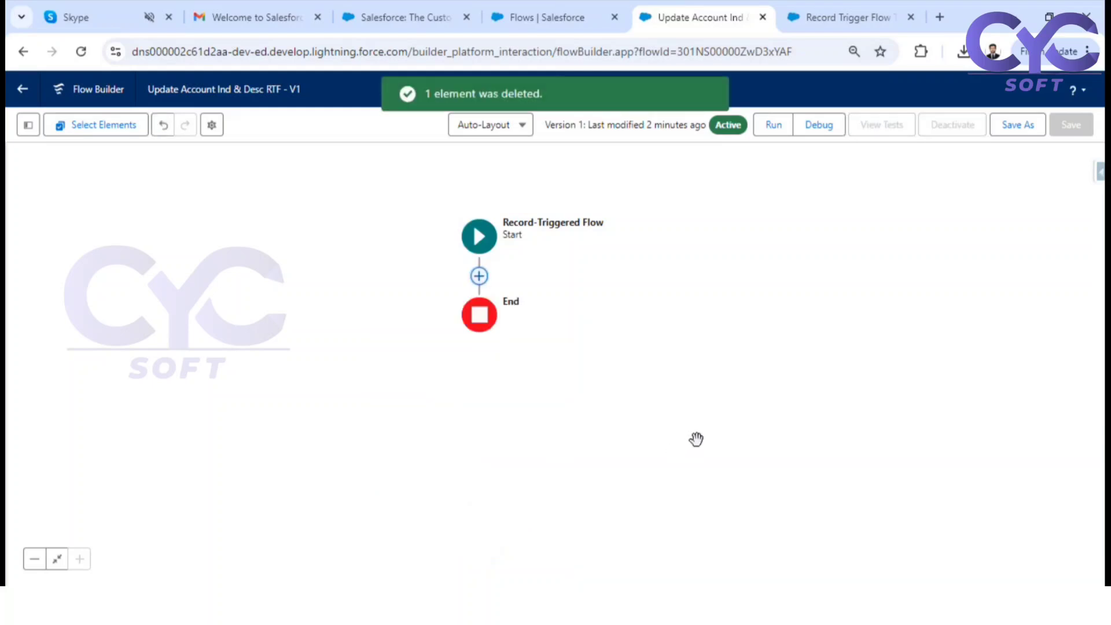
Add an Update Records element labelled Update Account Ind & desc between the flow's Start and End
{"action": "left_click", "coordinate": [479, 277]}
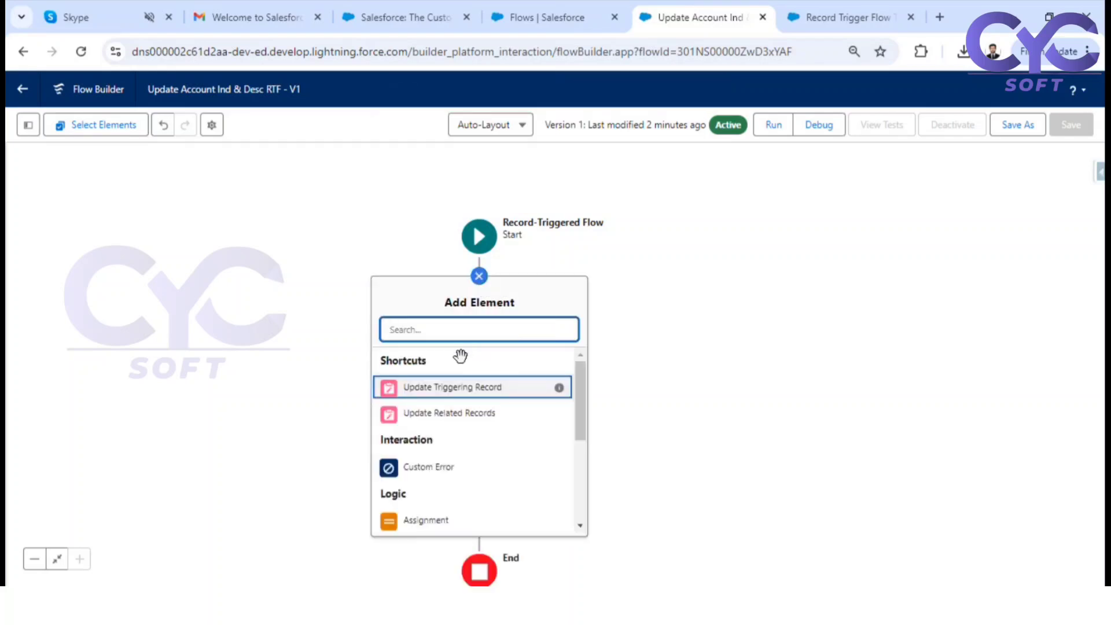
{"action": "type", "text": "upd"}
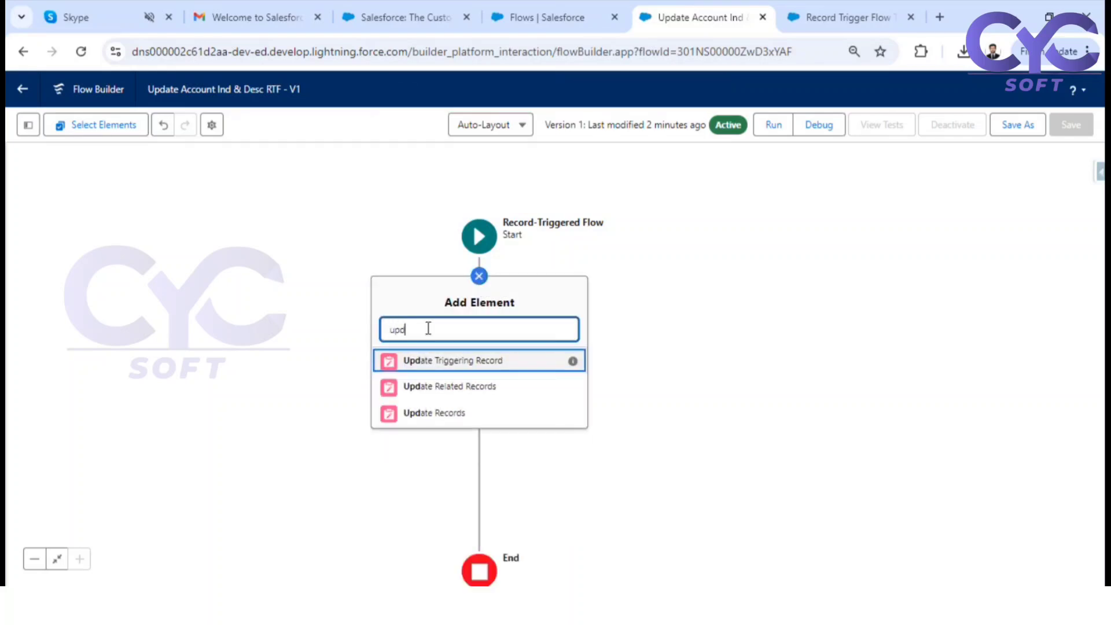
{"action": "left_click", "coordinate": [447, 417]}
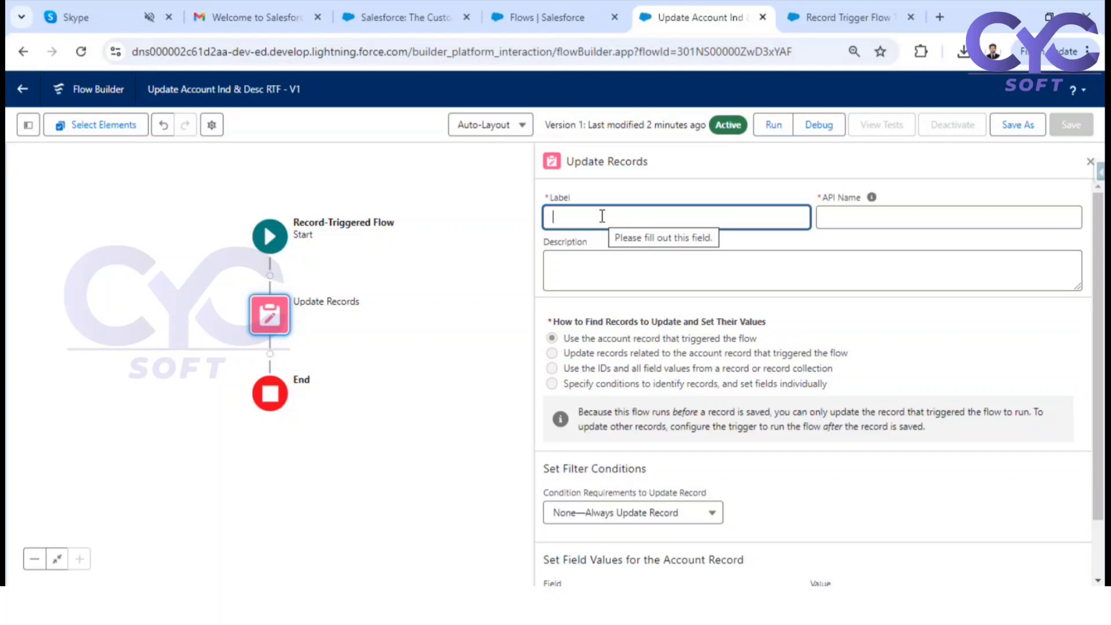
{"action": "type", "text": "Up"}
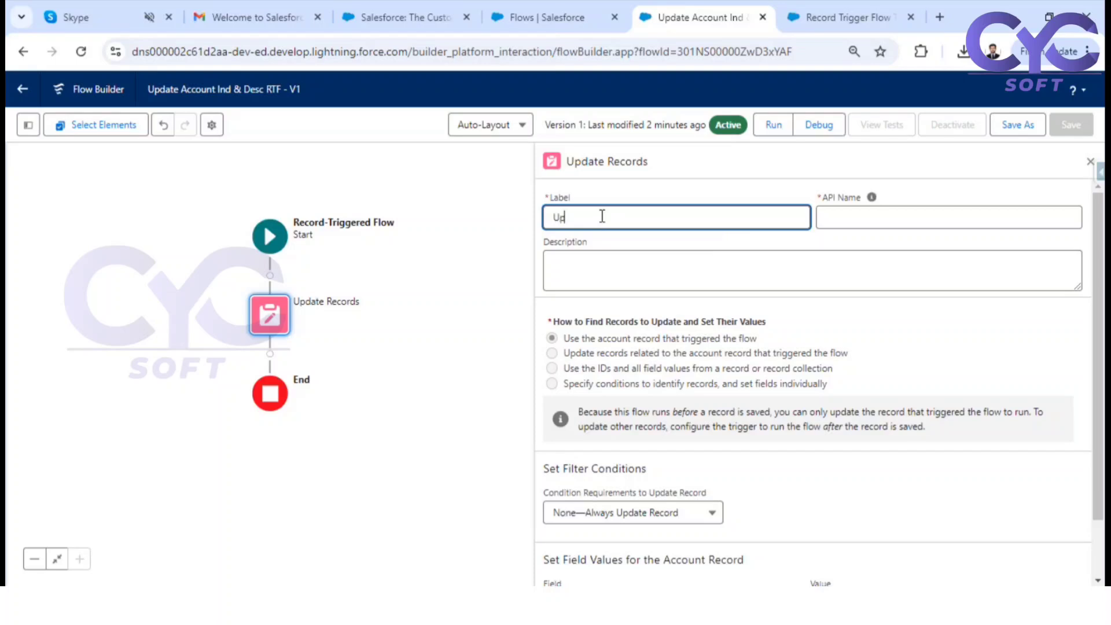
{"action": "type", "text": "datweAccount Ind & "}
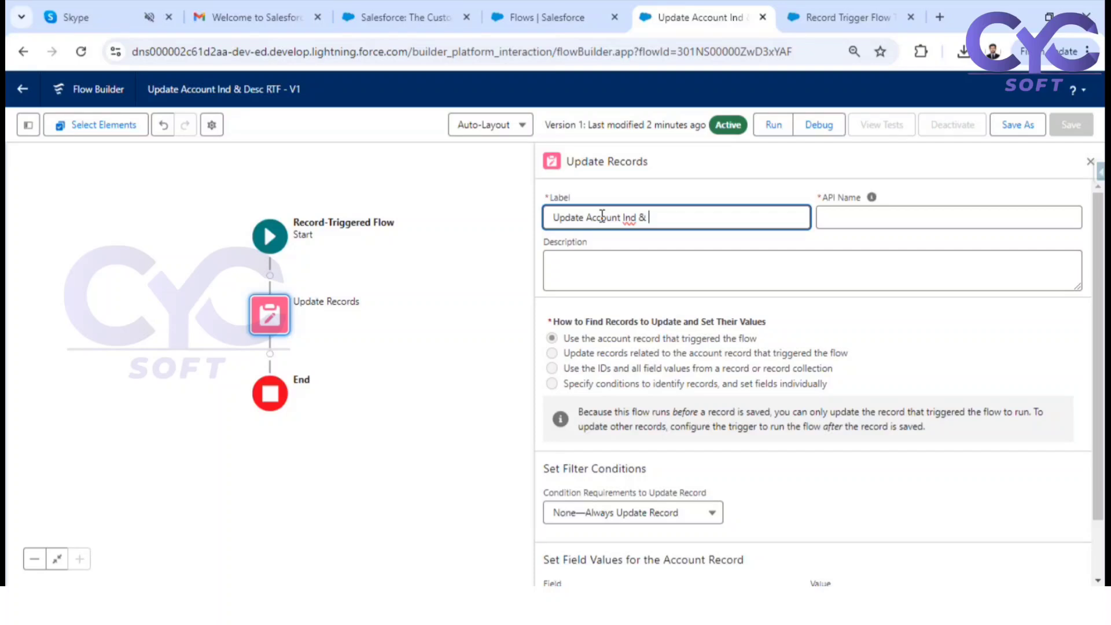
{"action": "type", "text": "desc"}
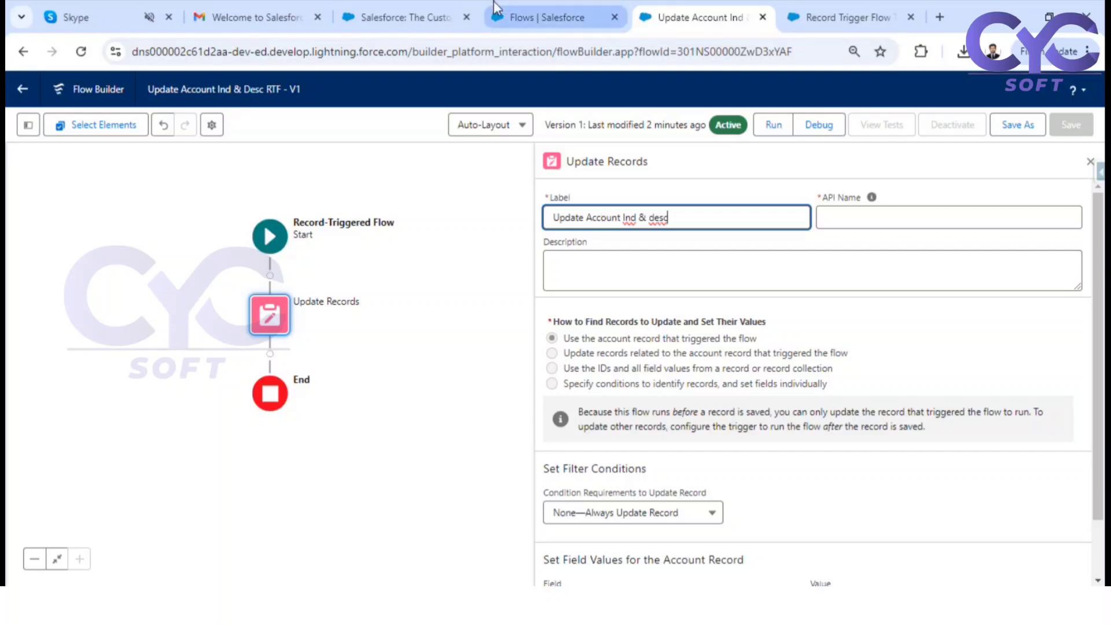
{"action": "left_click", "coordinate": [754, 289]}
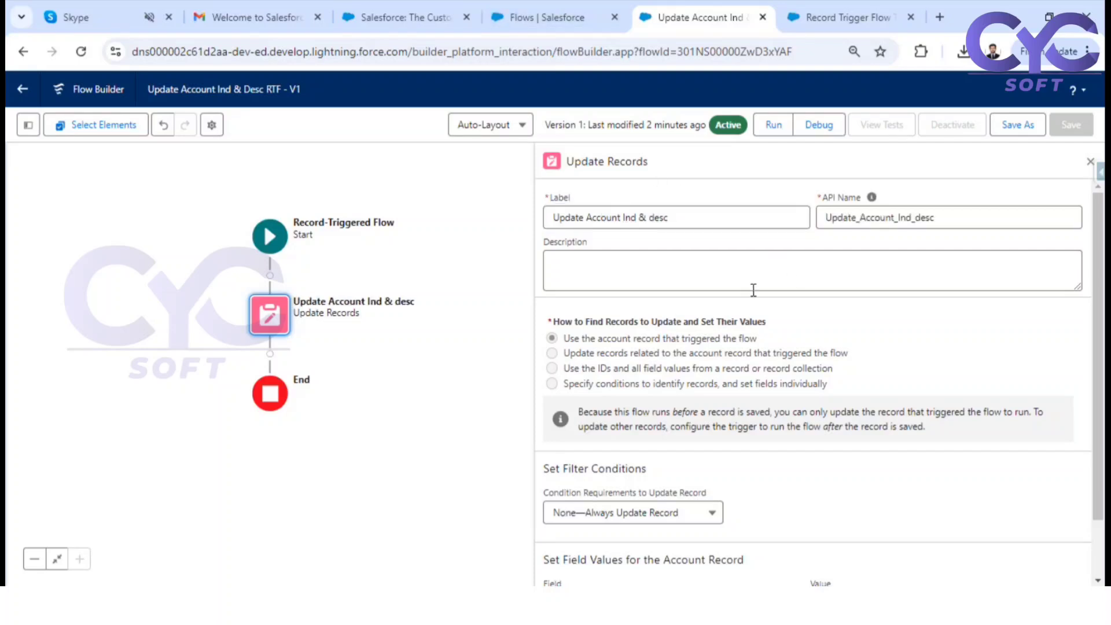
Review how the element finds records to update, and choose Industry as the first account field to set
{"action": "scroll", "coordinate": [773, 342], "scroll_direction": "down", "scroll_amount": 1}
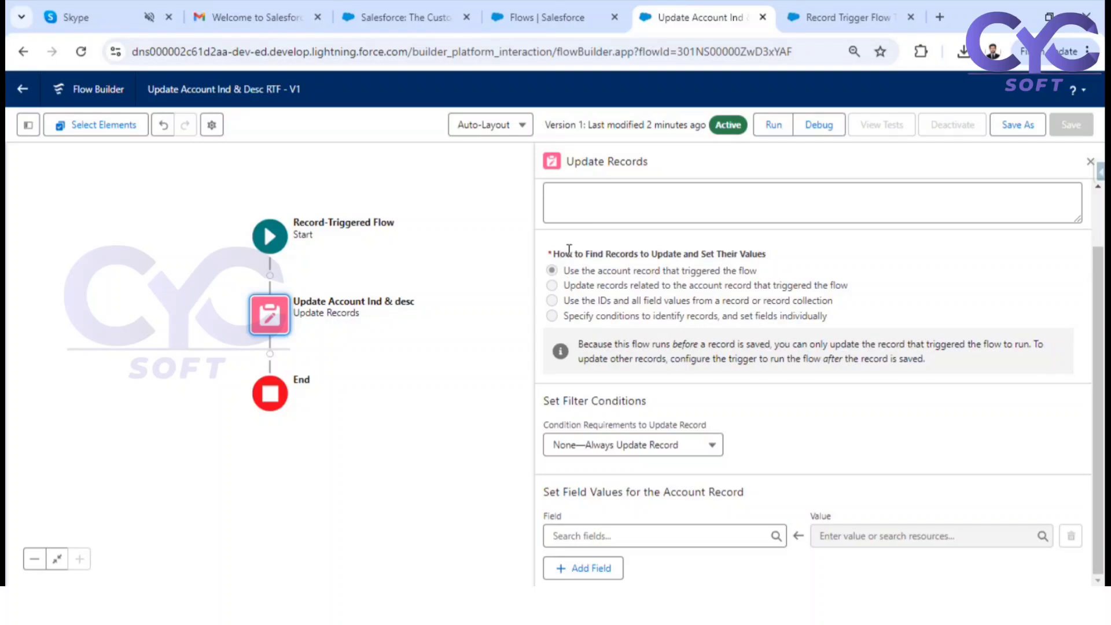
{"action": "left_click_drag", "start_coordinate": [586, 255], "coordinate": [780, 270]}
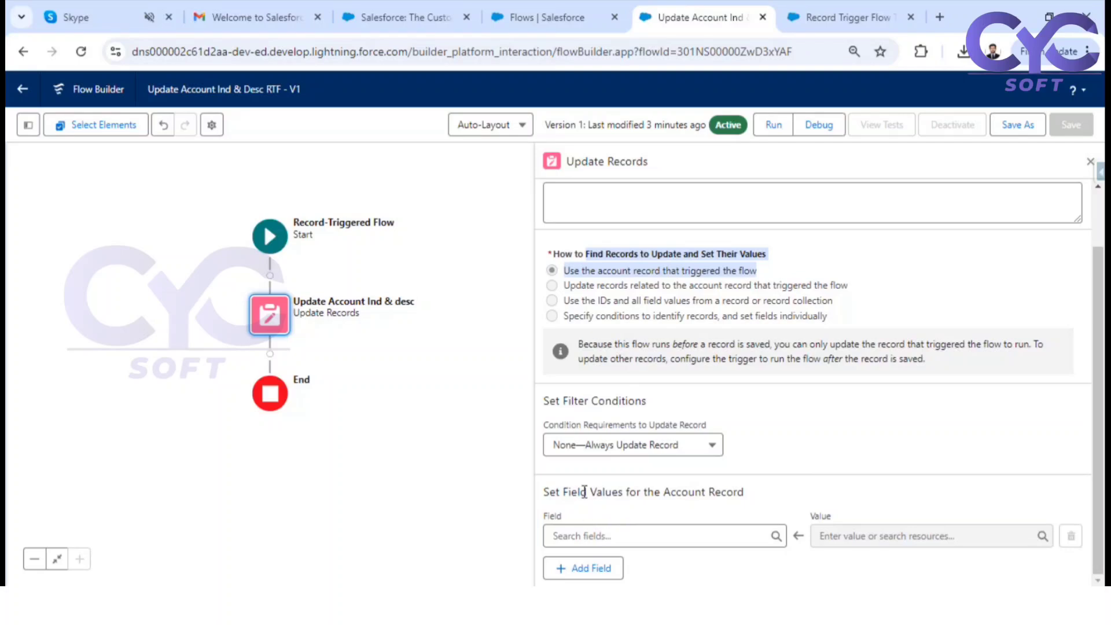
{"action": "left_click", "coordinate": [627, 530]}
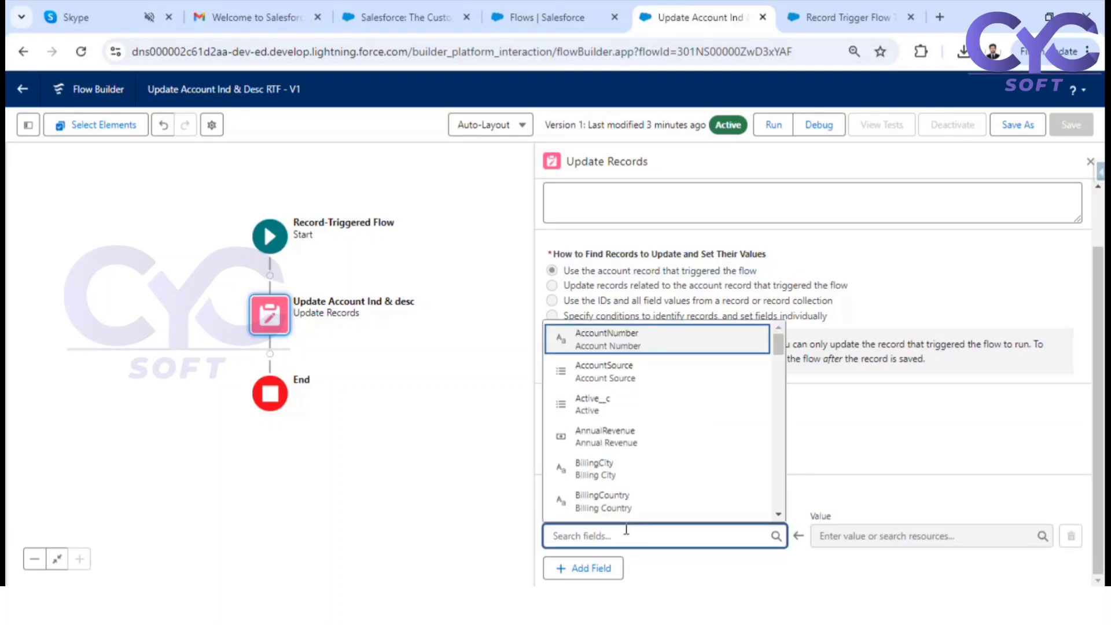
{"action": "type", "text": "in"}
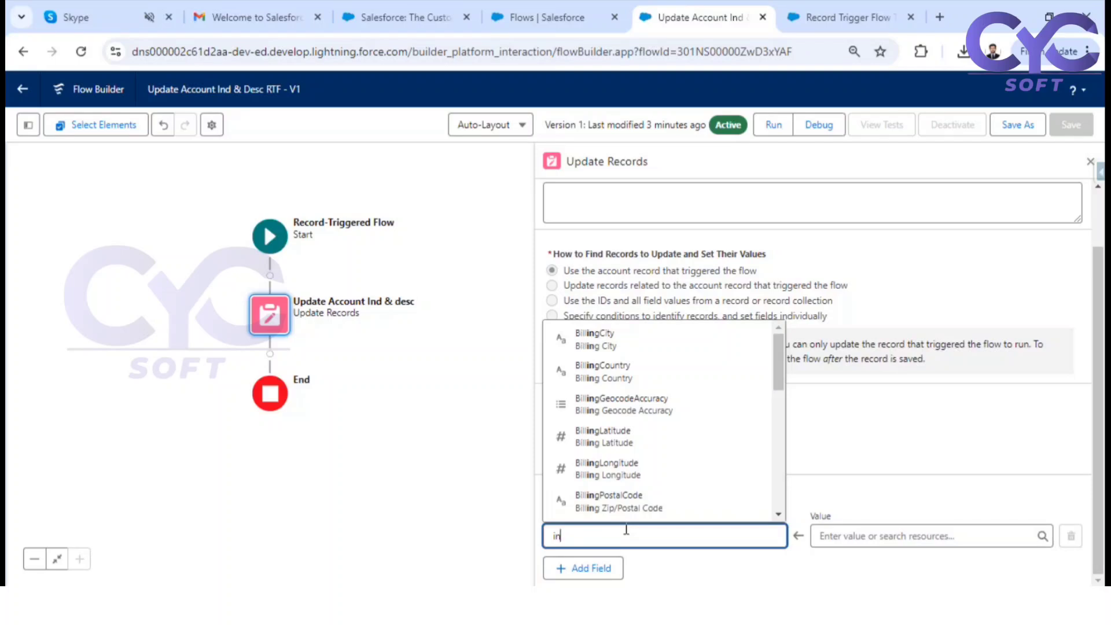
{"action": "type", "text": "d"}
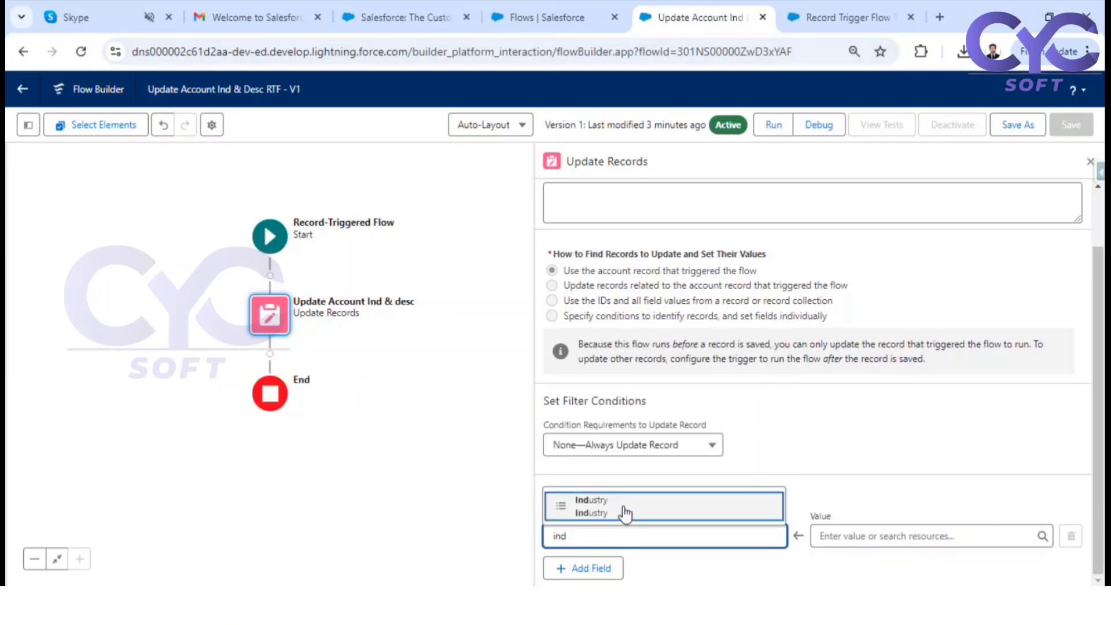
{"action": "left_click", "coordinate": [625, 510]}
Add Description and Rating as further account fields to set in the Update Records element
{"action": "left_click", "coordinate": [594, 573]}
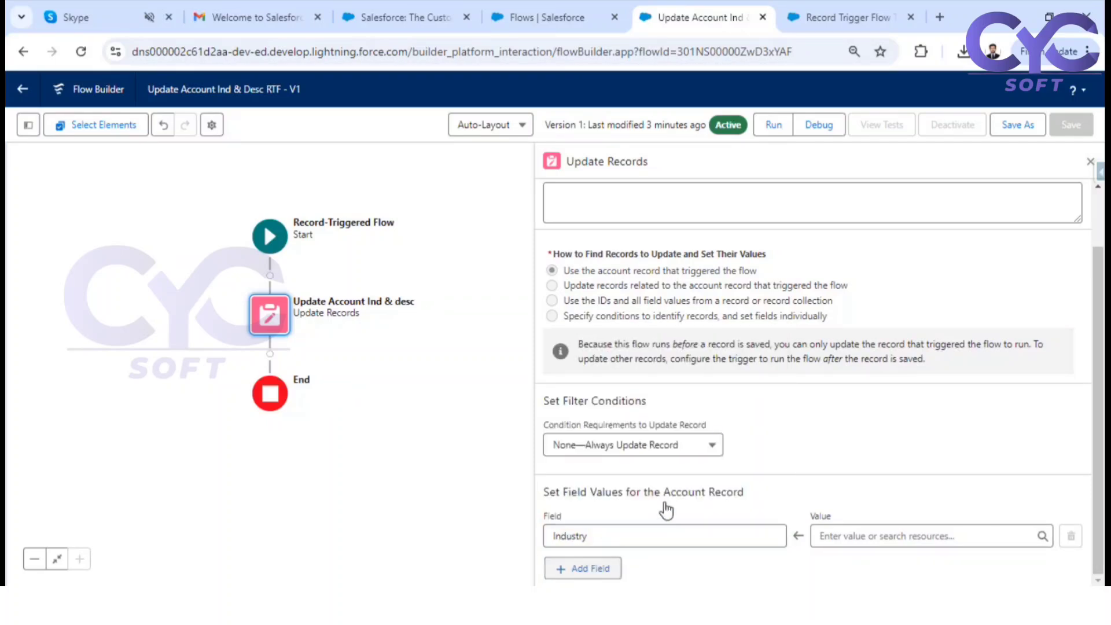
{"action": "scroll", "coordinate": [613, 550], "scroll_direction": "down", "scroll_amount": 1}
{"action": "left_click", "coordinate": [611, 541]}
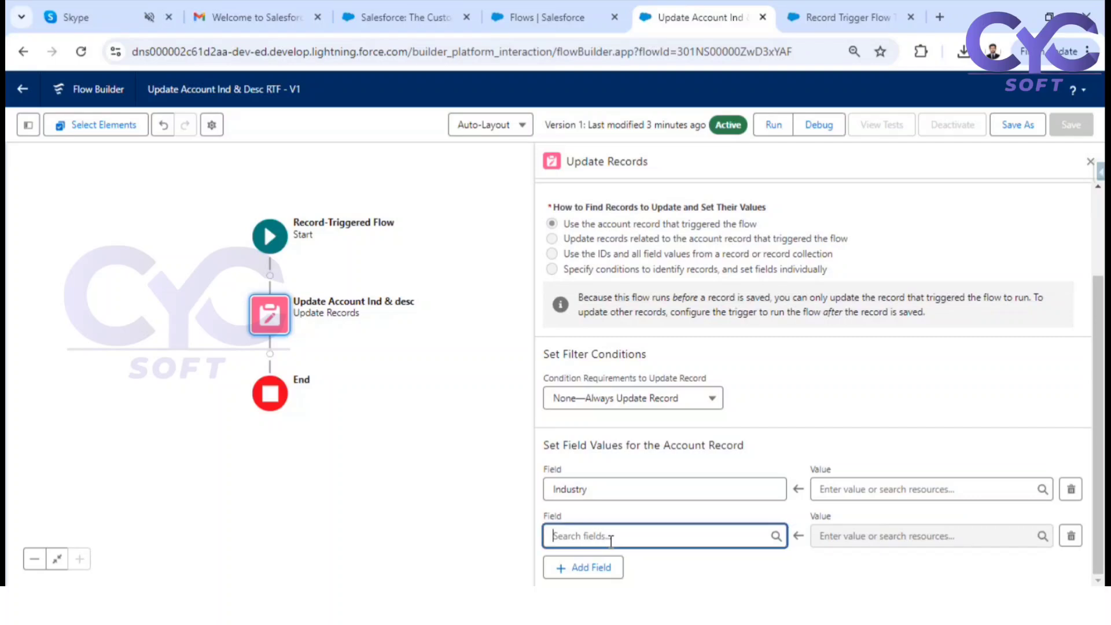
{"action": "type", "text": "des"}
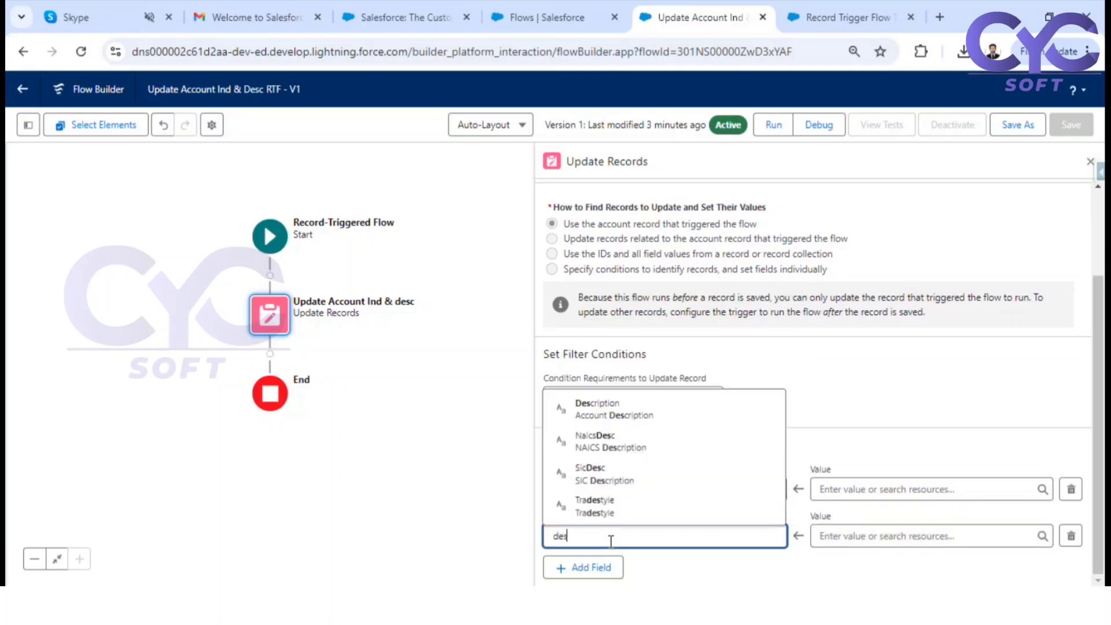
{"action": "left_click", "coordinate": [622, 412]}
{"action": "left_click", "coordinate": [605, 569]}
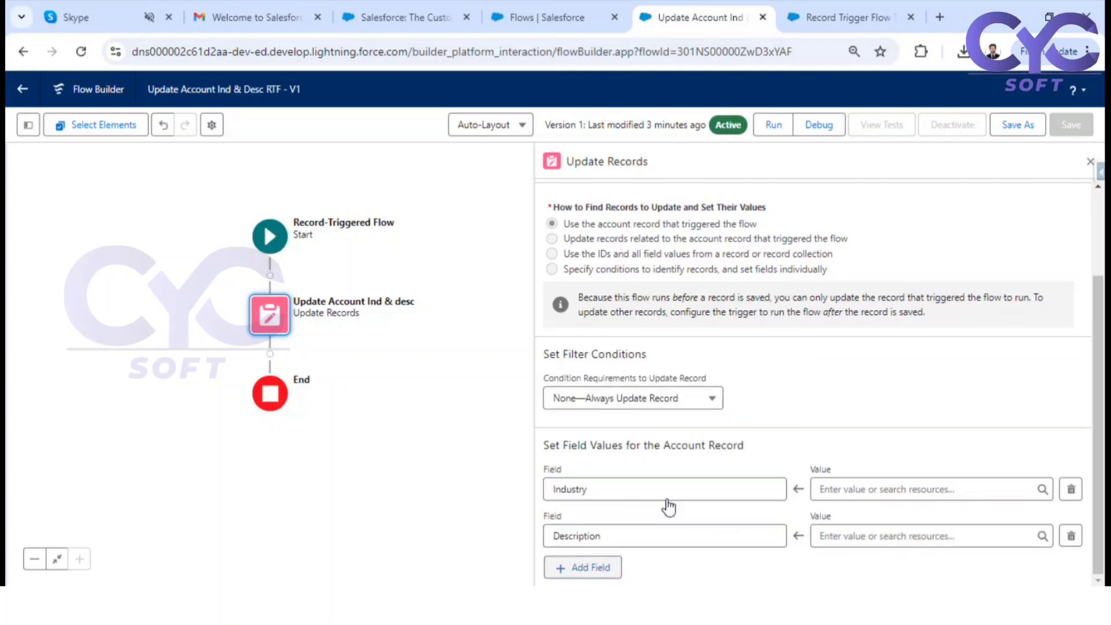
{"action": "scroll", "coordinate": [669, 496], "scroll_direction": "down", "scroll_amount": 1}
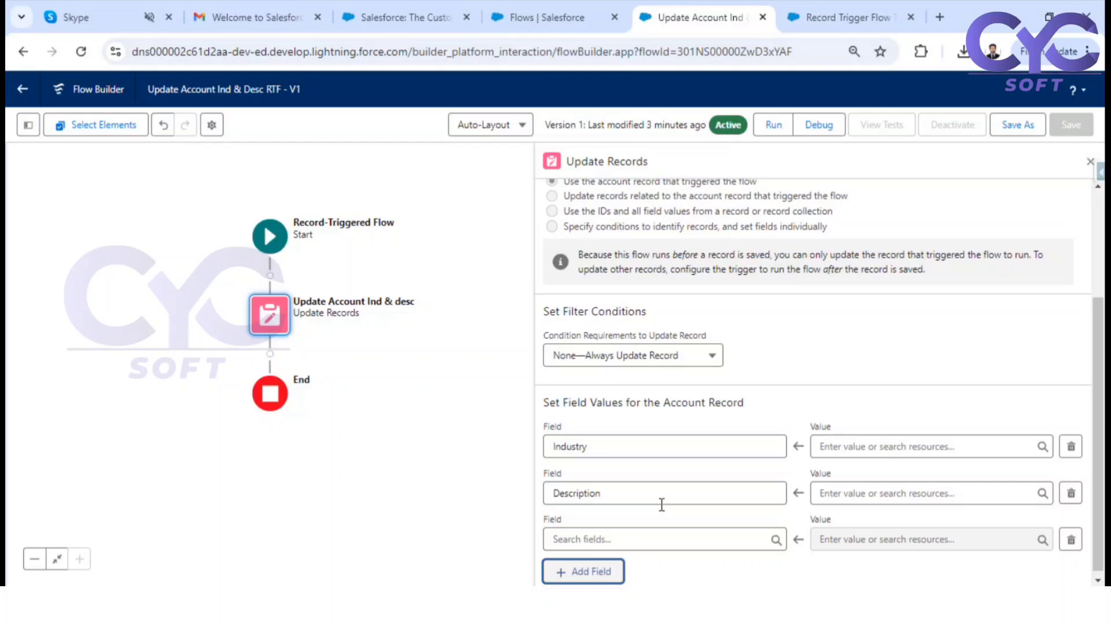
{"action": "left_click", "coordinate": [581, 535]}
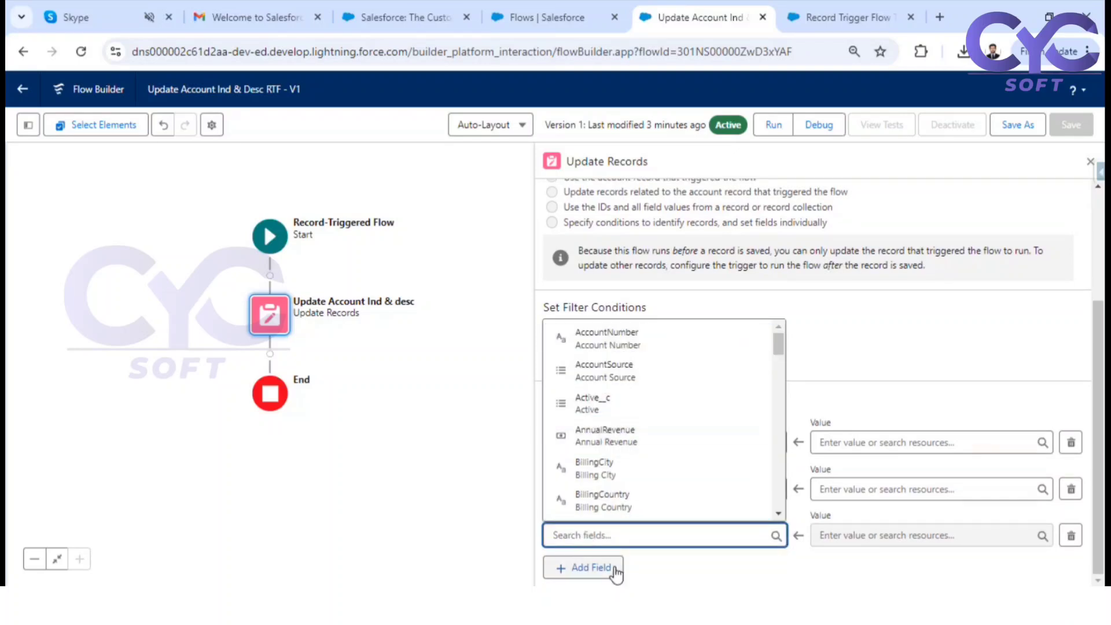
{"action": "type", "text": "ra"}
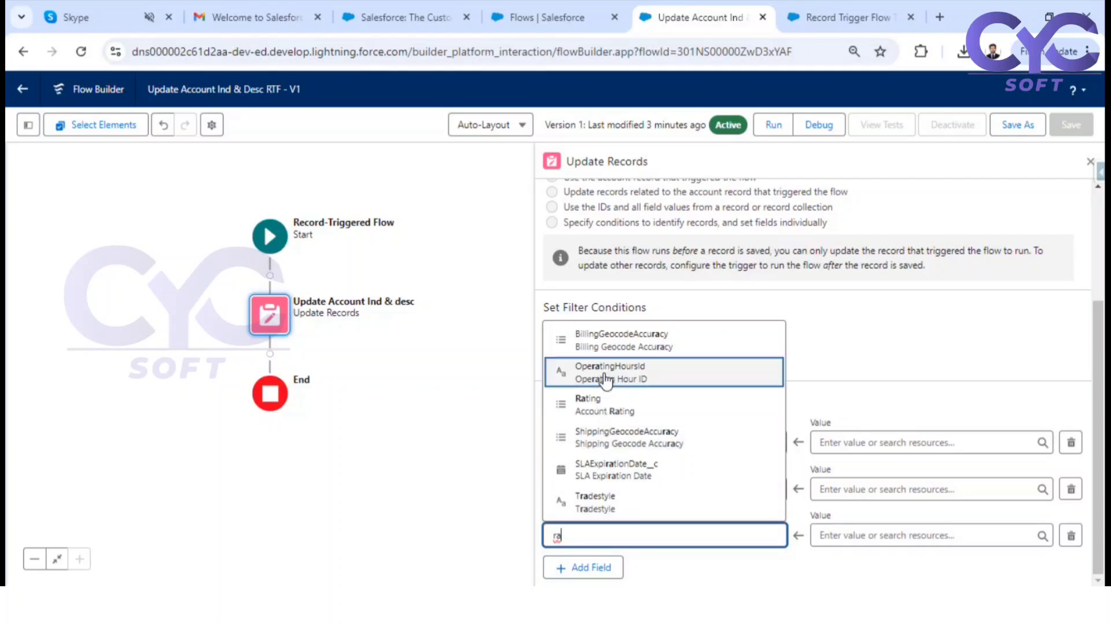
{"action": "left_click", "coordinate": [605, 403]}
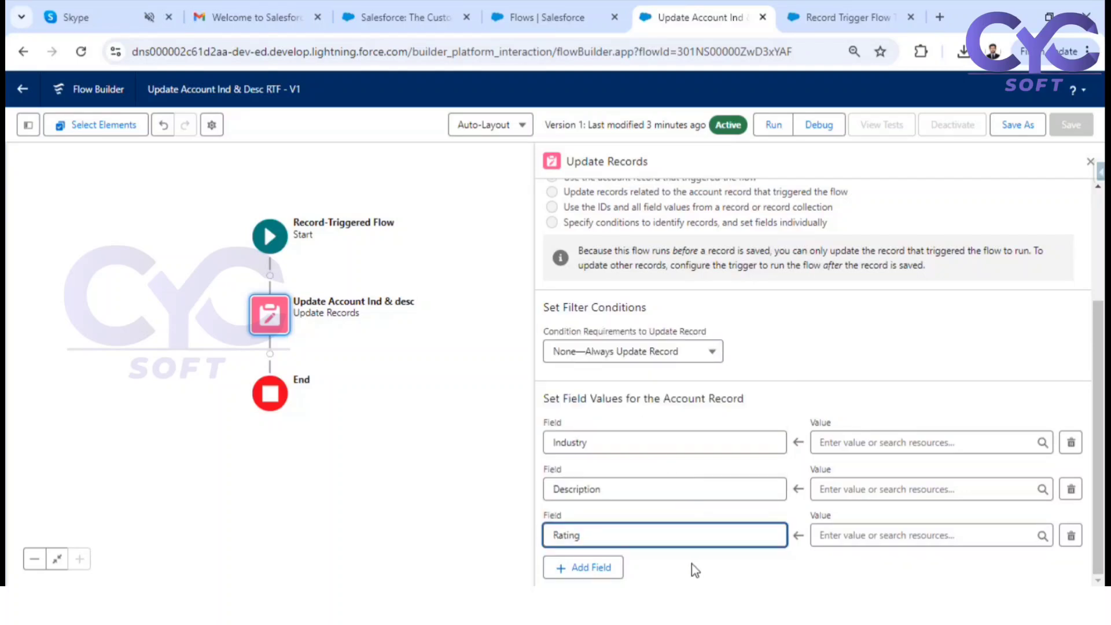
Set the Industry field's update value to Education
{"action": "left_click", "coordinate": [853, 439]}
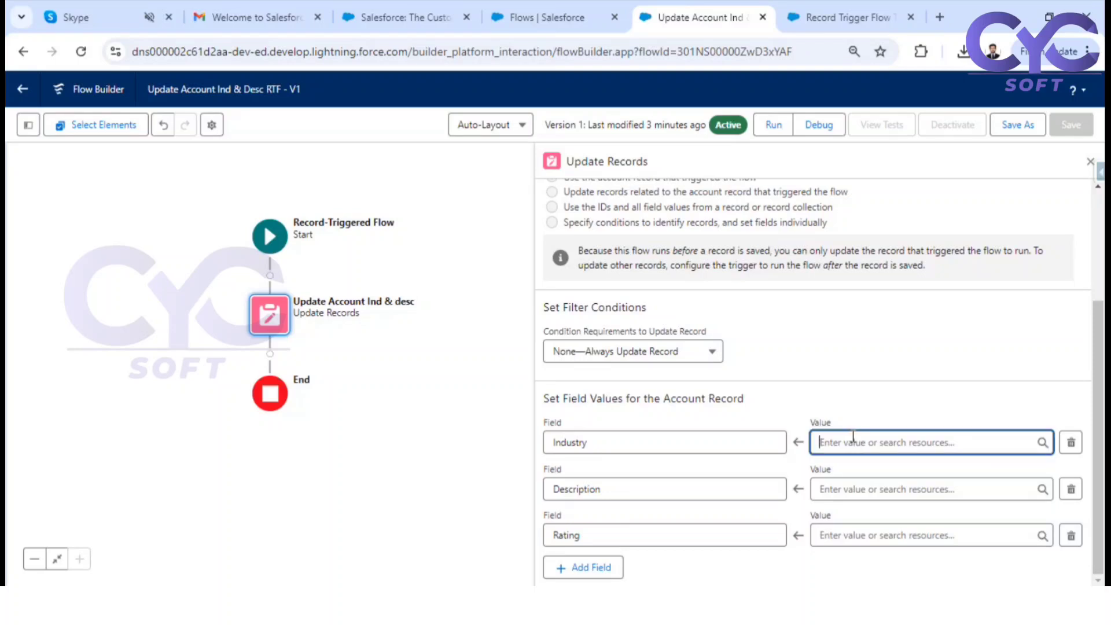
{"action": "scroll", "coordinate": [881, 384], "scroll_direction": "down", "scroll_amount": 2}
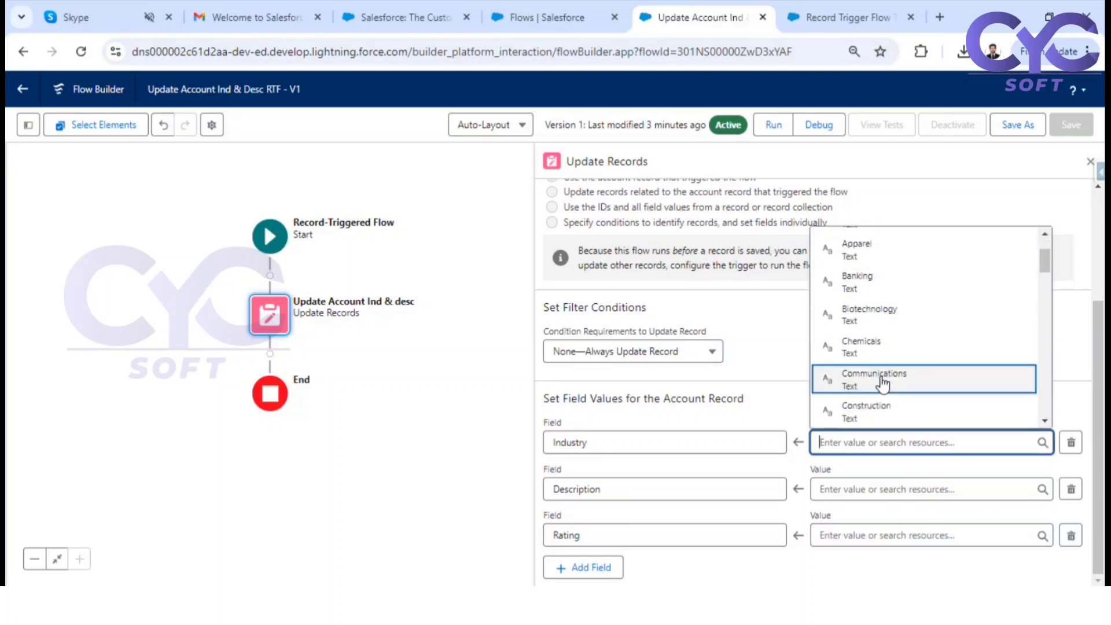
{"action": "scroll", "coordinate": [881, 380], "scroll_direction": "down", "scroll_amount": 3}
{"action": "left_click", "coordinate": [871, 317]}
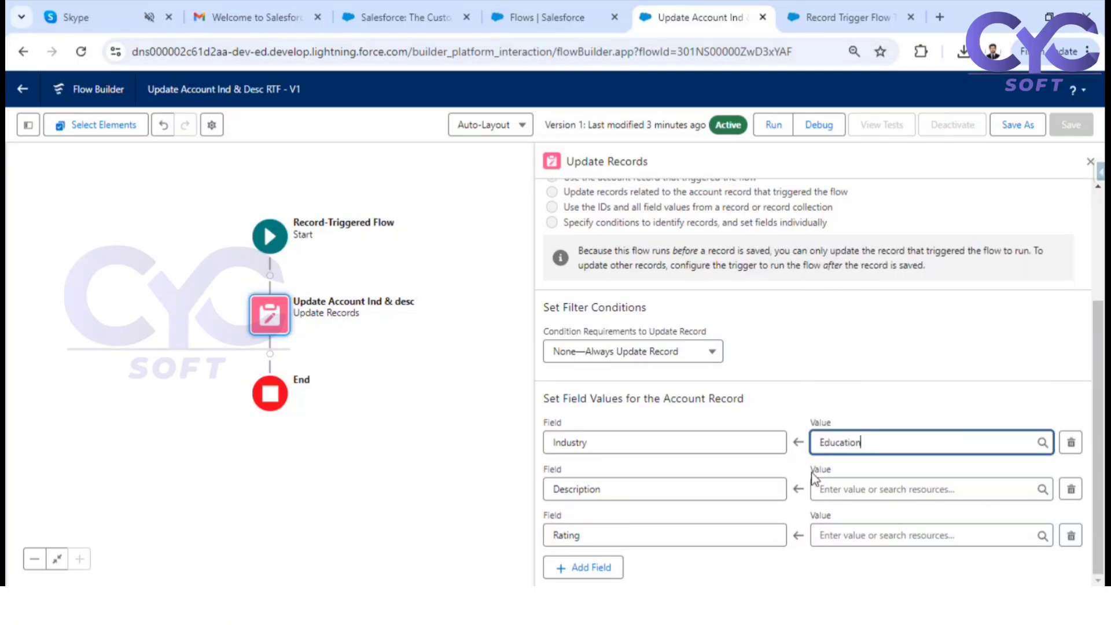
Set the Description value to Updated From Flow and the Rating value to Warm
{"action": "left_click", "coordinate": [876, 489]}
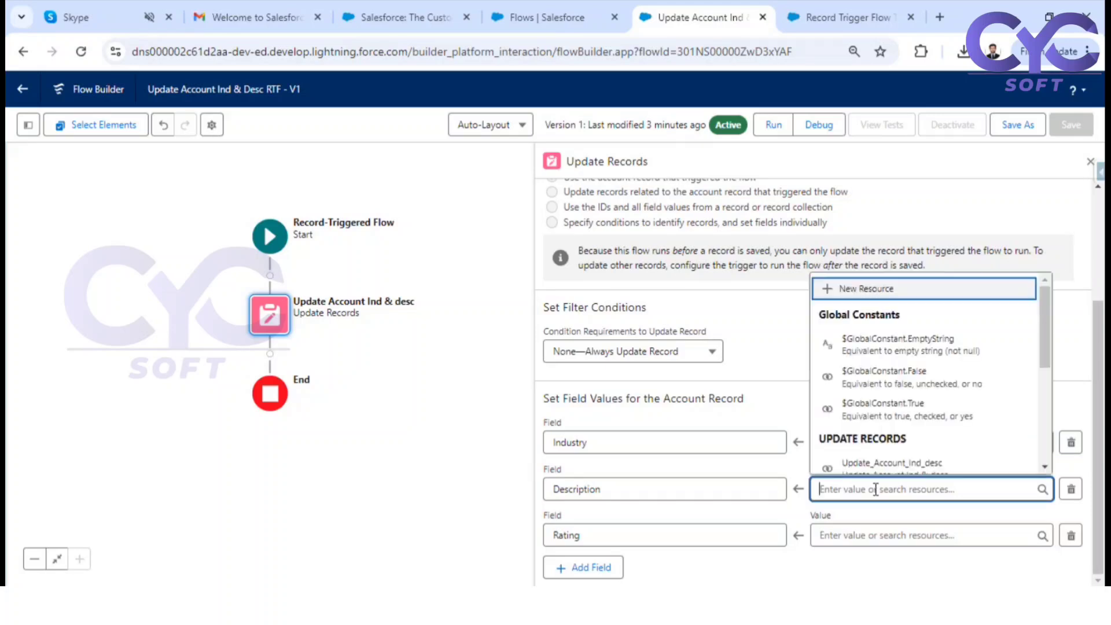
{"action": "type", "text": "Updated"}
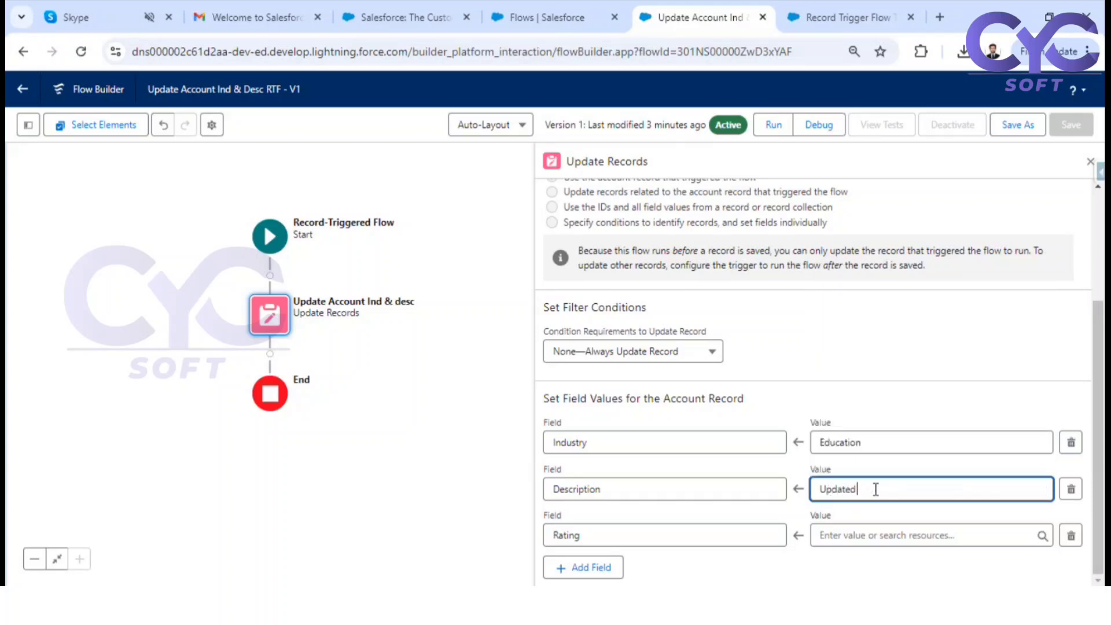
{"action": "type", "text": " From Flow"}
{"action": "left_click", "coordinate": [856, 538]}
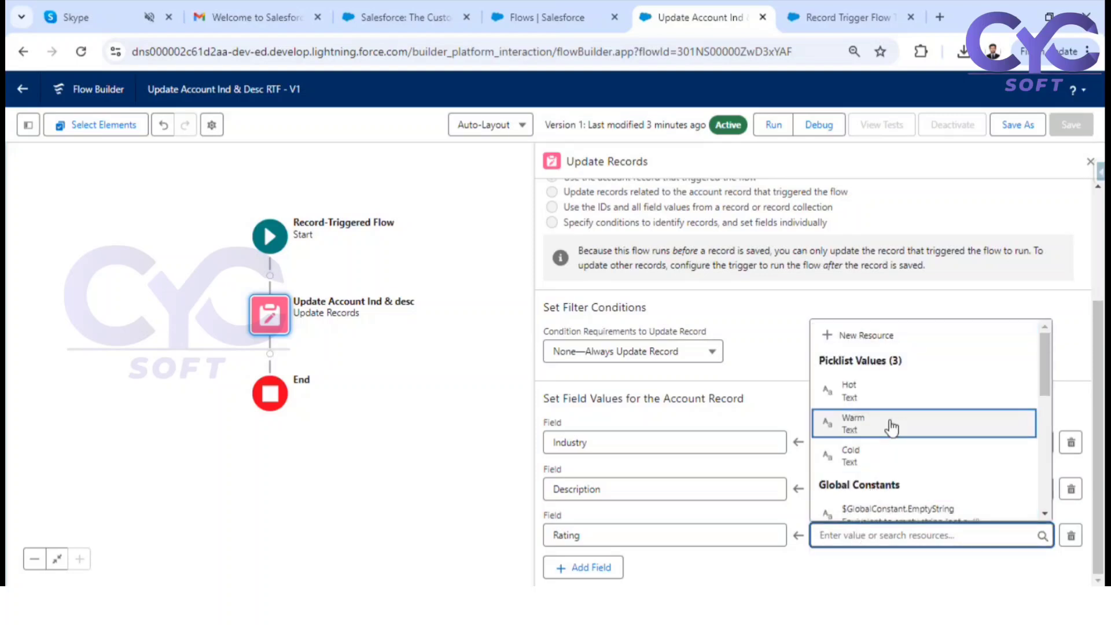
{"action": "left_click", "coordinate": [879, 415]}
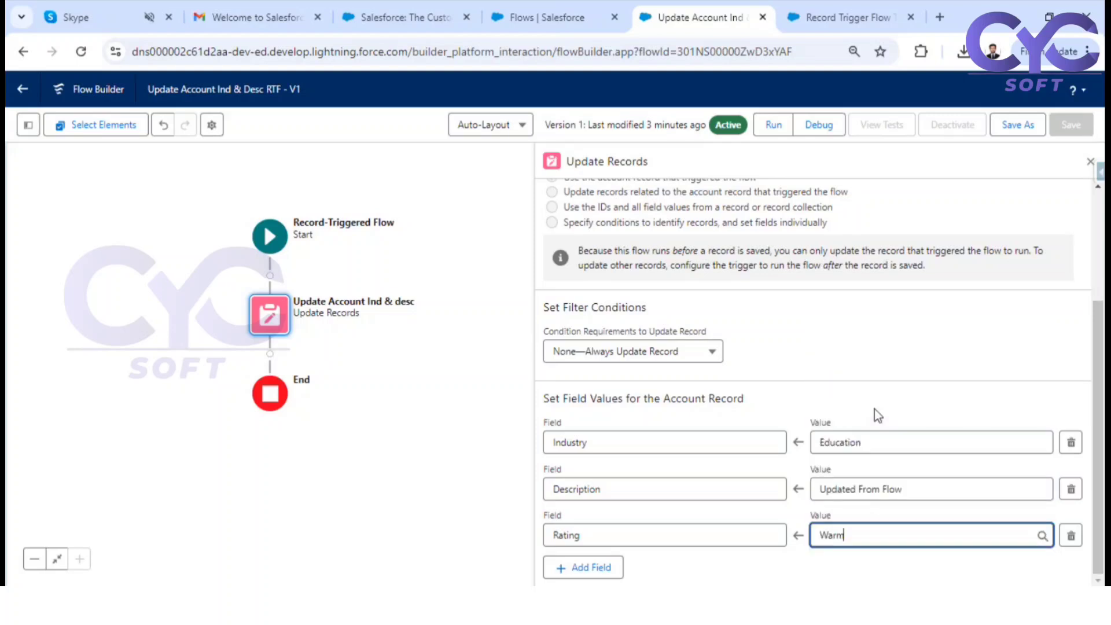
Save the Update Account Ind & Desc RTF flow as a new version
{"action": "left_click", "coordinate": [1019, 131]}
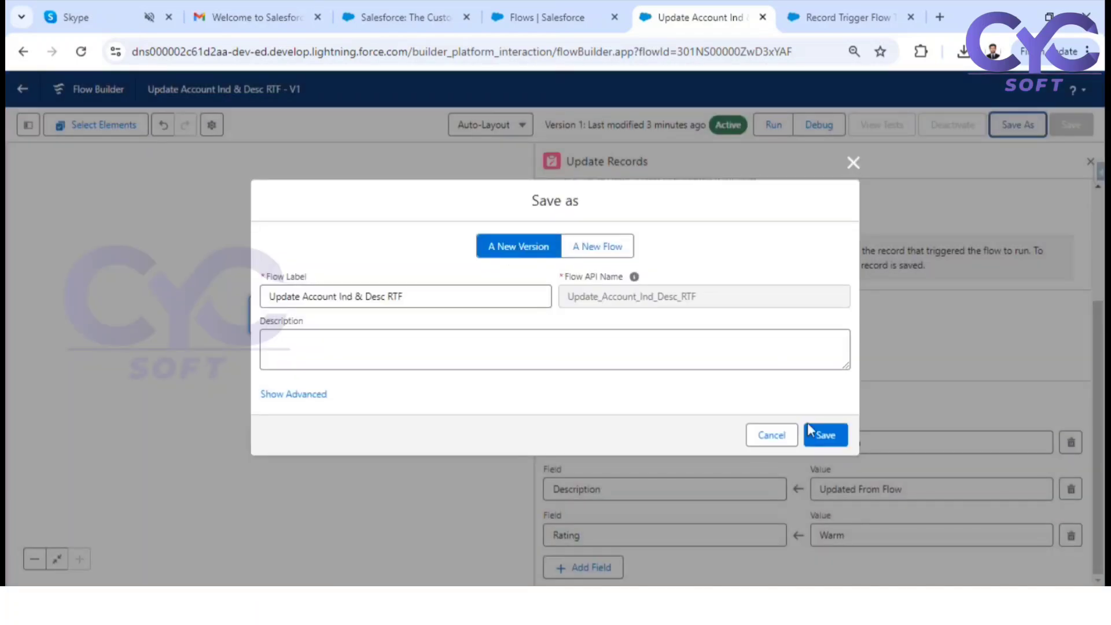
{"action": "left_click", "coordinate": [835, 438]}
{"action": "left_click", "coordinate": [826, 435]}
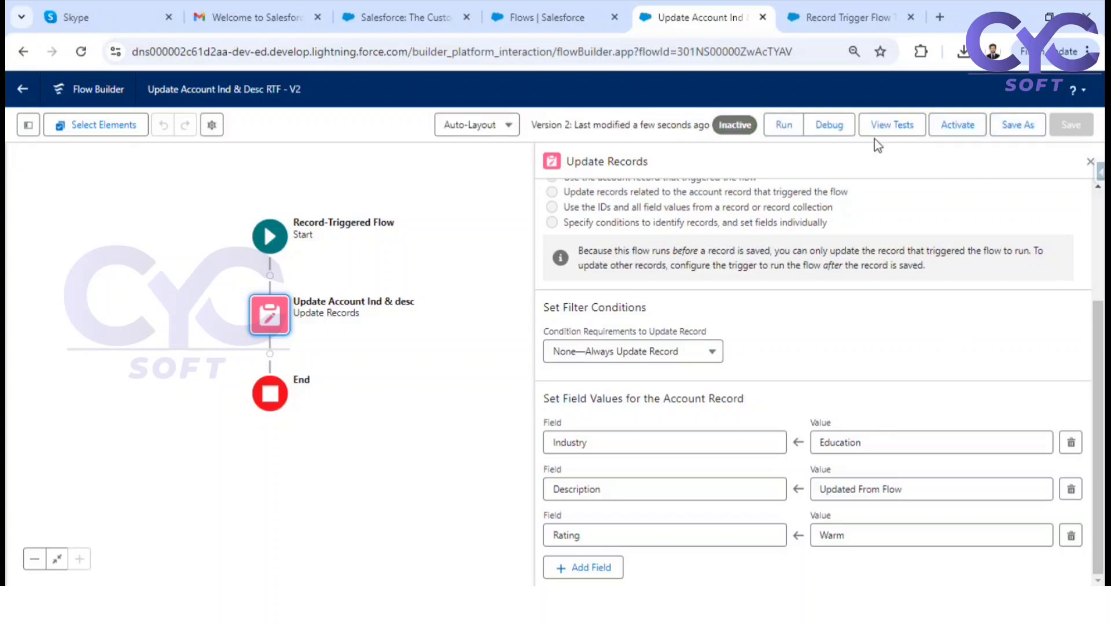
Debug the flow with Edge Communications Test as the triggering account and expand the Start Condition Requirements and Update Records details
{"action": "left_click", "coordinate": [840, 131]}
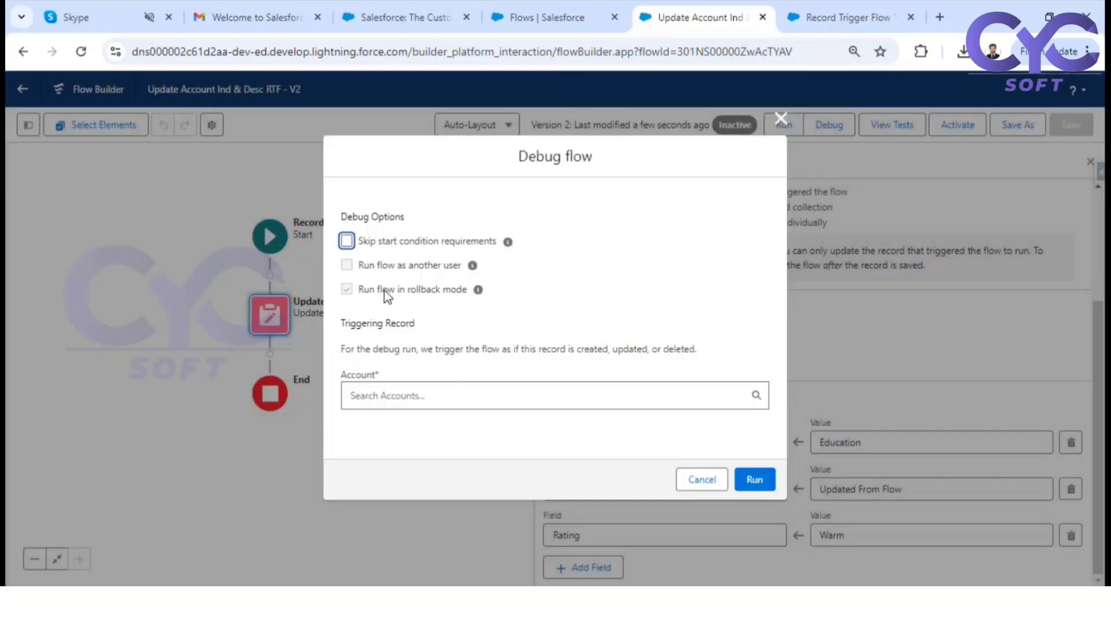
{"action": "left_click", "coordinate": [386, 401]}
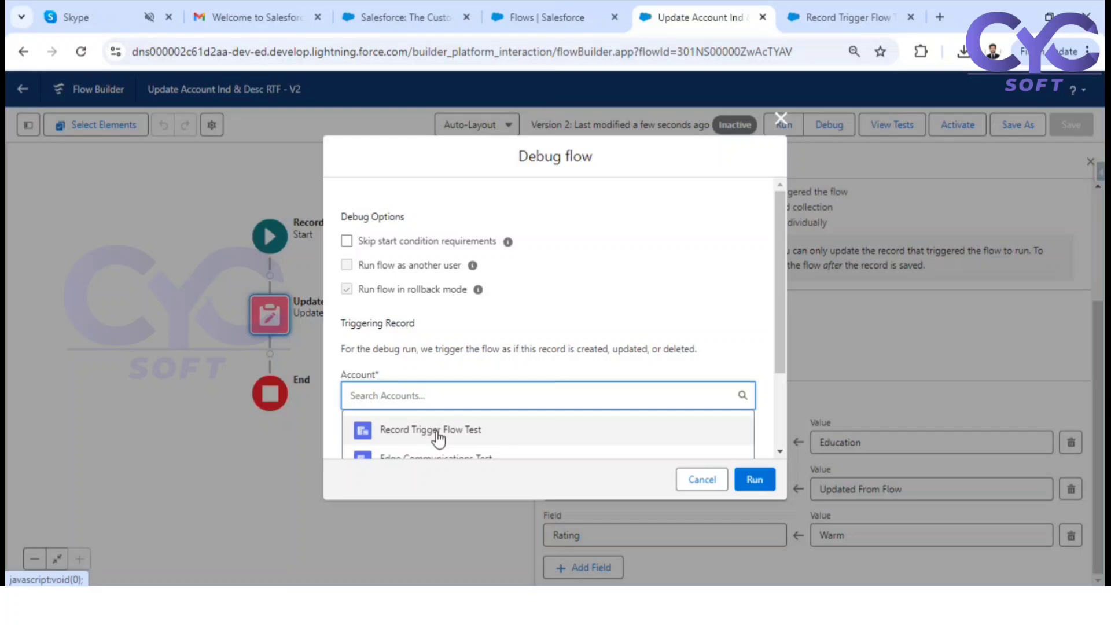
{"action": "left_click", "coordinate": [435, 455]}
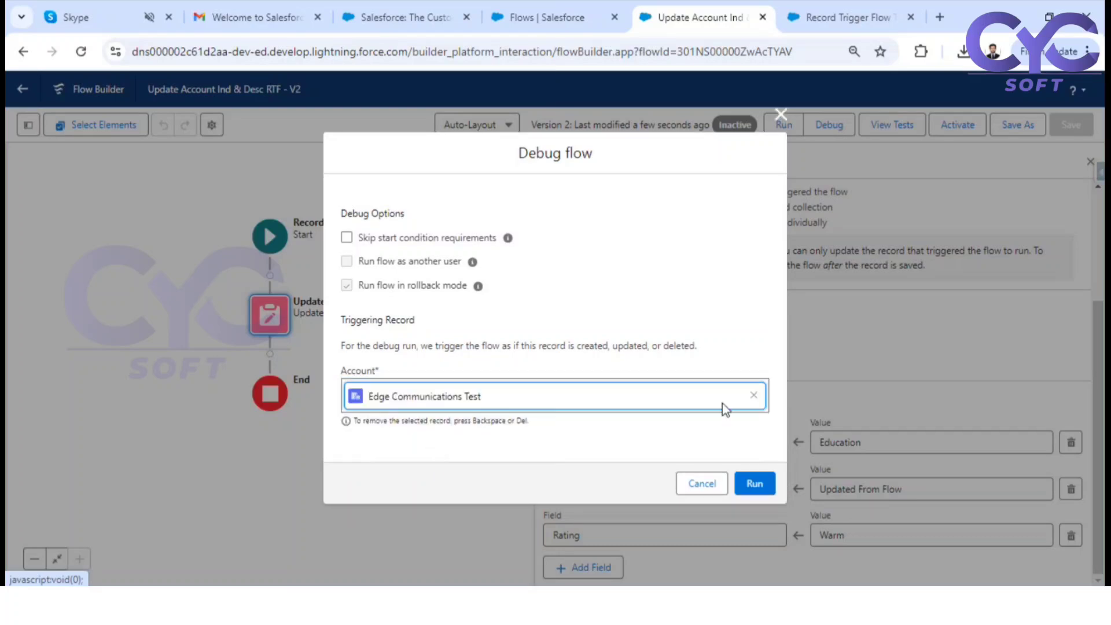
{"action": "left_click", "coordinate": [757, 483]}
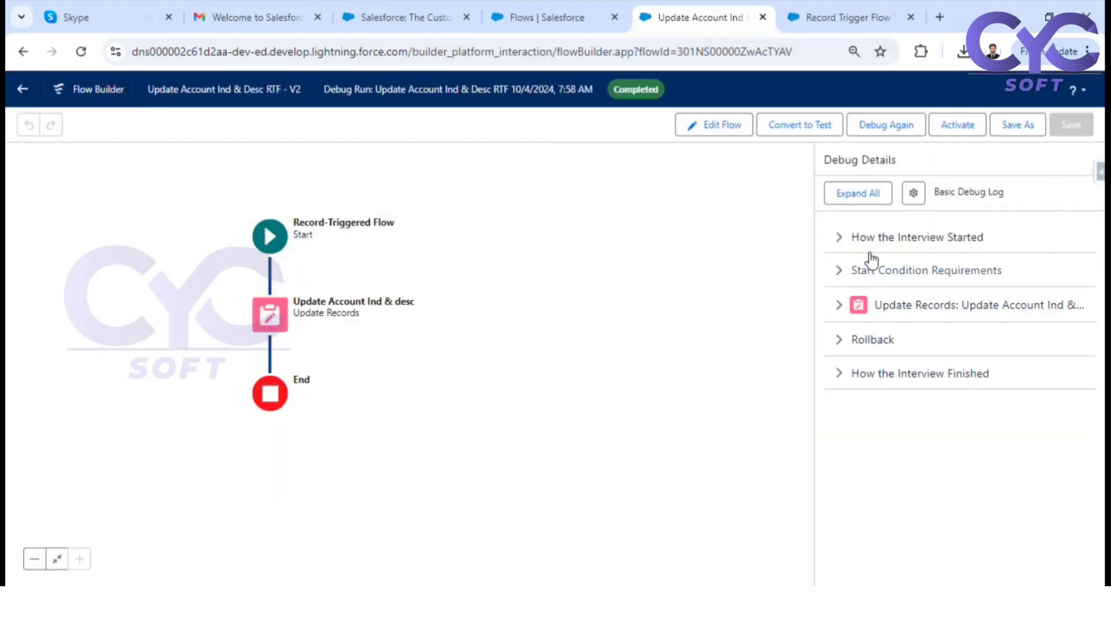
{"action": "left_click", "coordinate": [836, 272]}
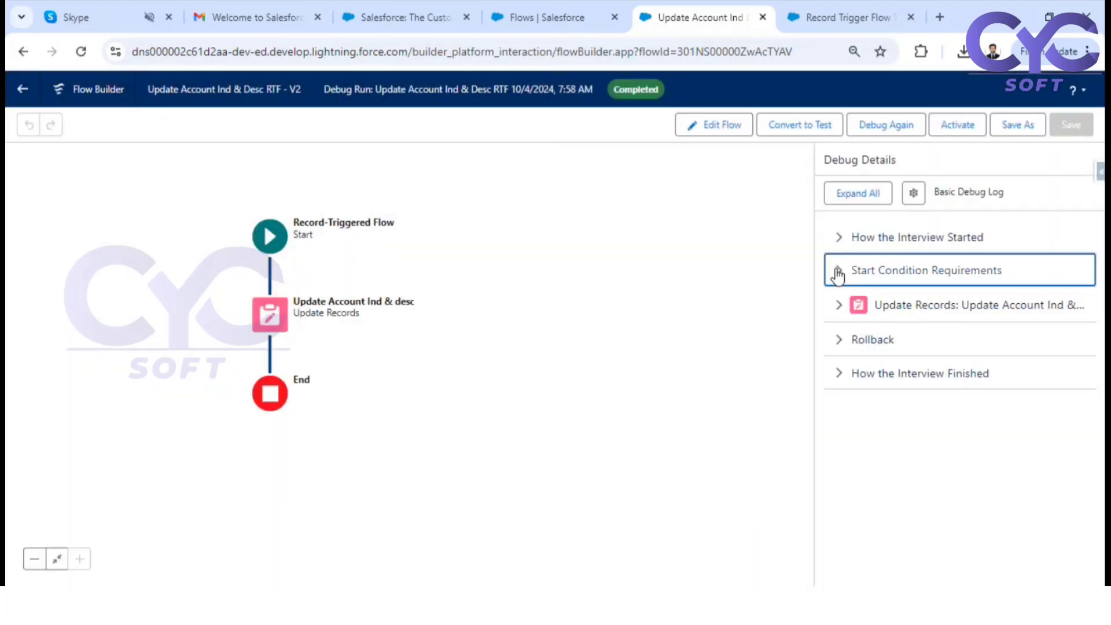
{"action": "left_click", "coordinate": [839, 364]}
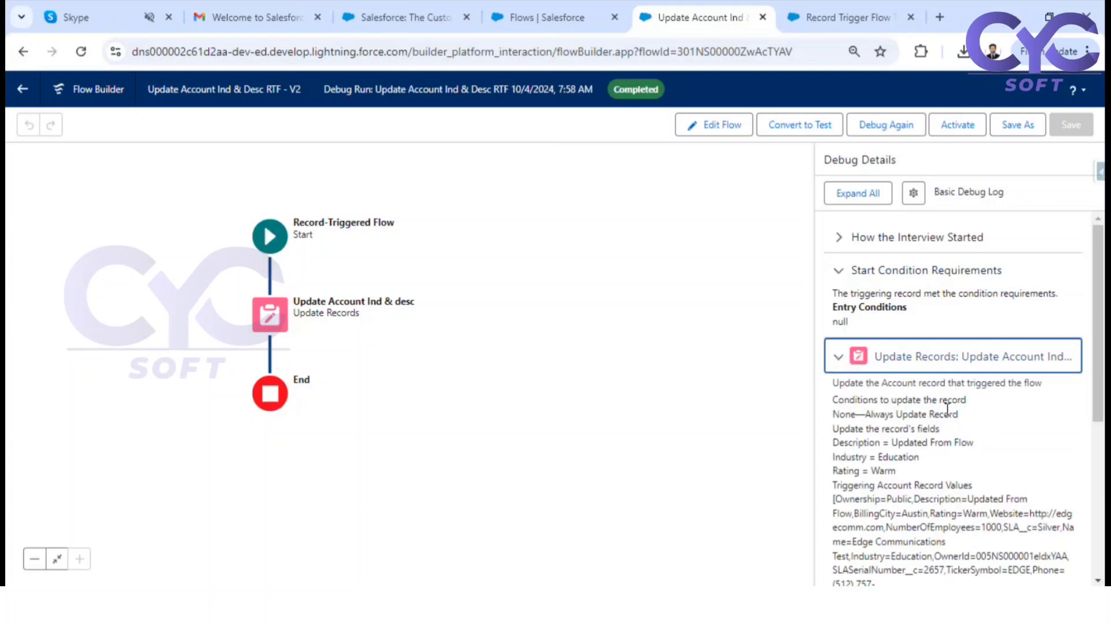
Review the Update Records result in the debug details and expand the Rollback section
{"action": "scroll", "coordinate": [948, 410], "scroll_direction": "down", "scroll_amount": 5}
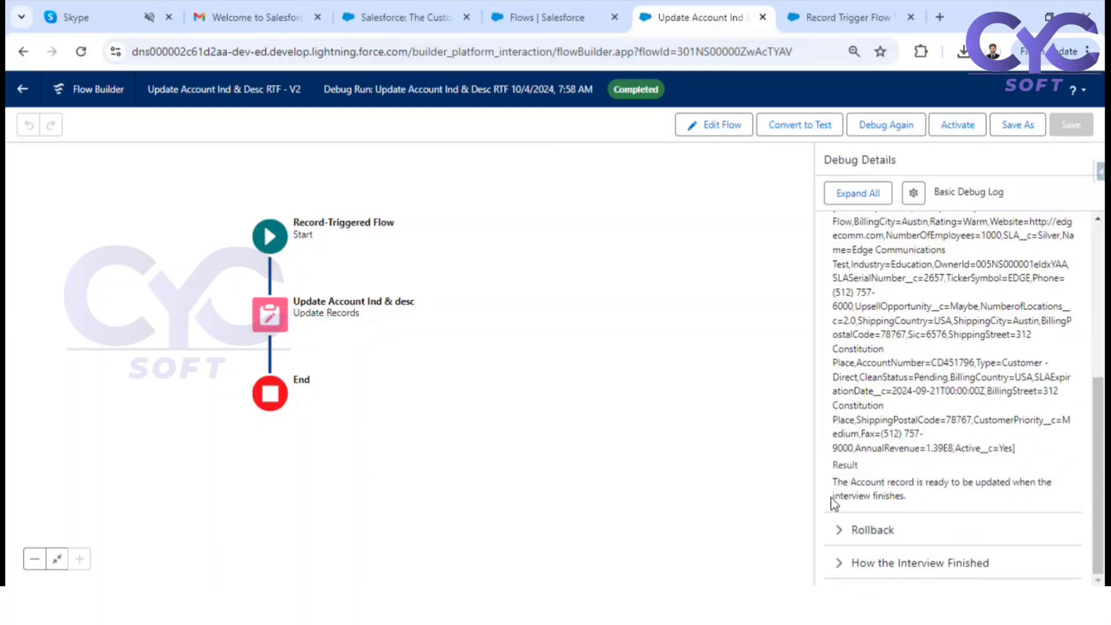
{"action": "left_click_drag", "start_coordinate": [834, 483], "coordinate": [1050, 483]}
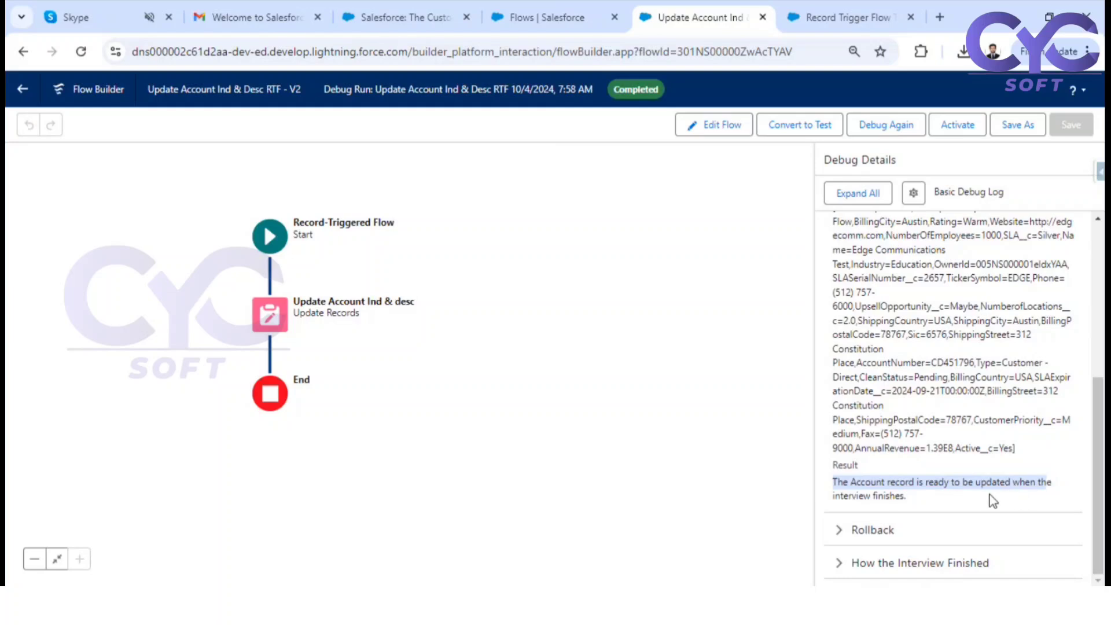
{"action": "left_click", "coordinate": [852, 530]}
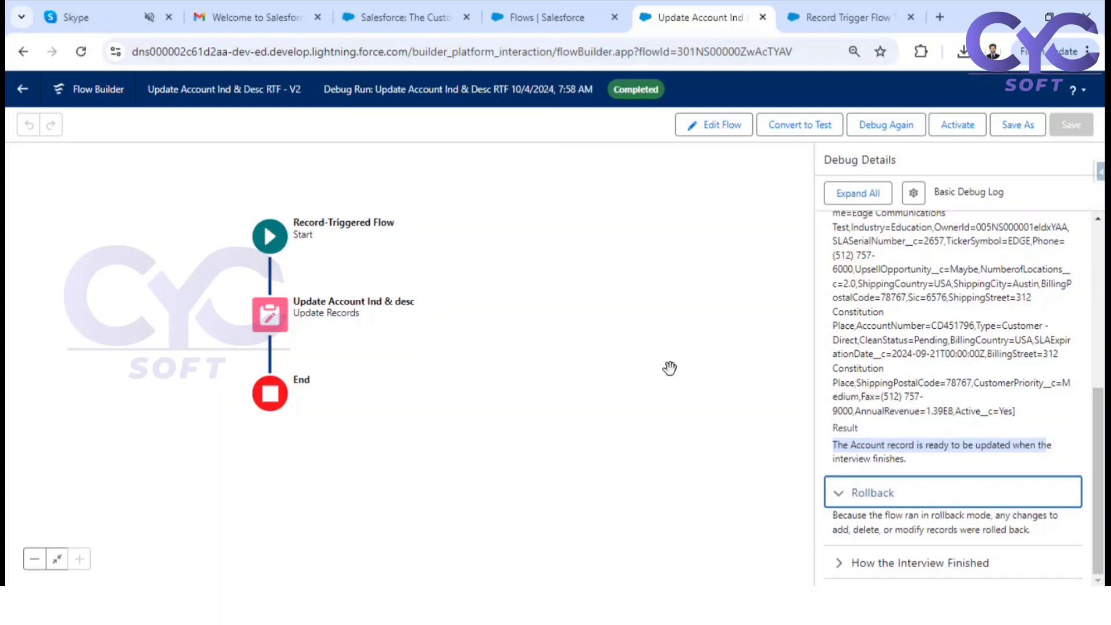
{"action": "left_click", "coordinate": [669, 368]}
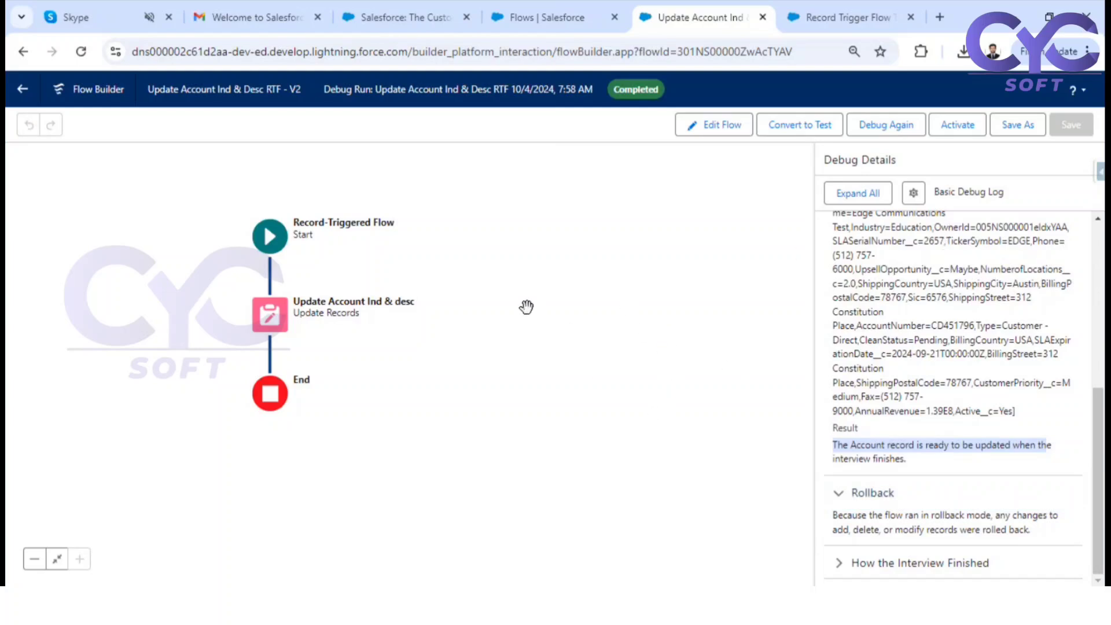
Review the Update Account Ind & desc element's record selection option, filter conditions and field values, and switch to the Microsoft Whiteboard notes
{"action": "left_click_drag", "start_coordinate": [582, 362], "coordinate": [682, 347]}
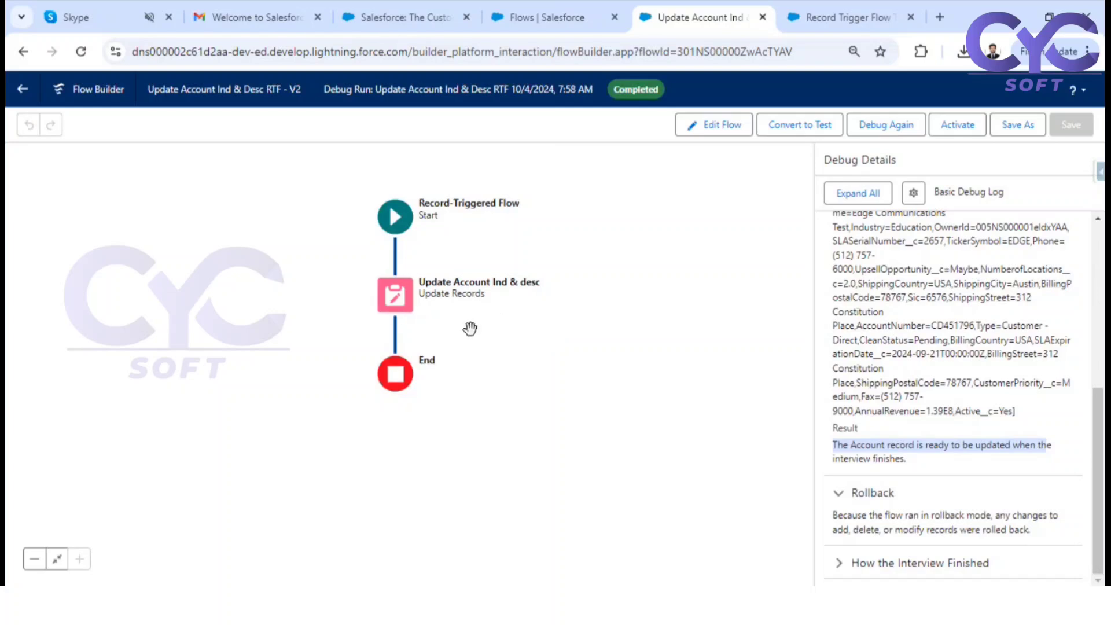
{"action": "left_click", "coordinate": [404, 292]}
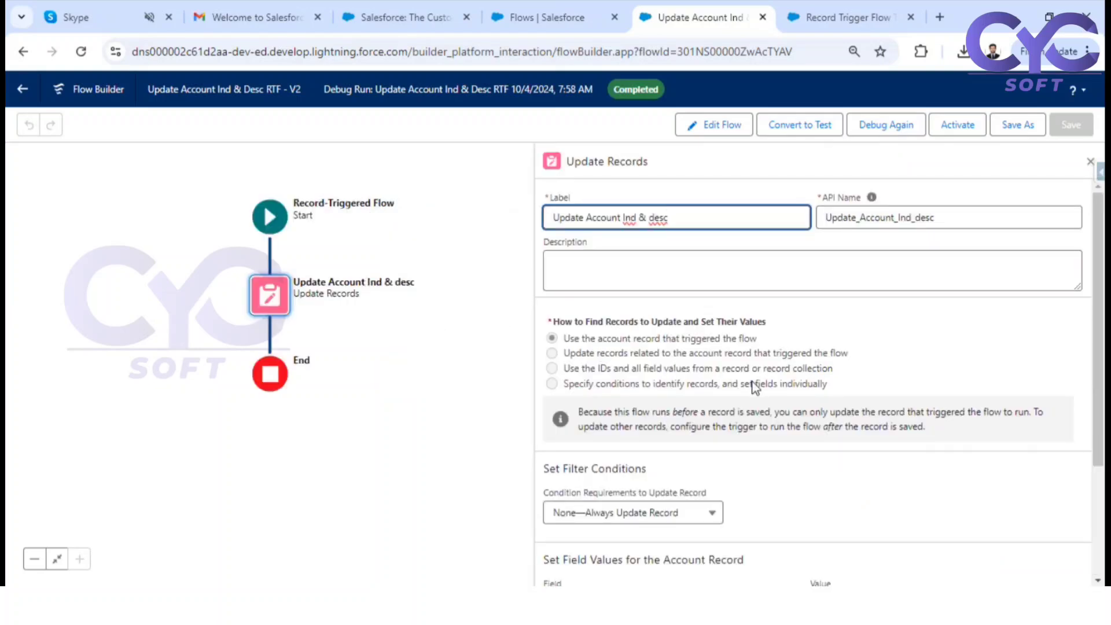
{"action": "scroll", "coordinate": [755, 388], "scroll_direction": "down", "scroll_amount": 3}
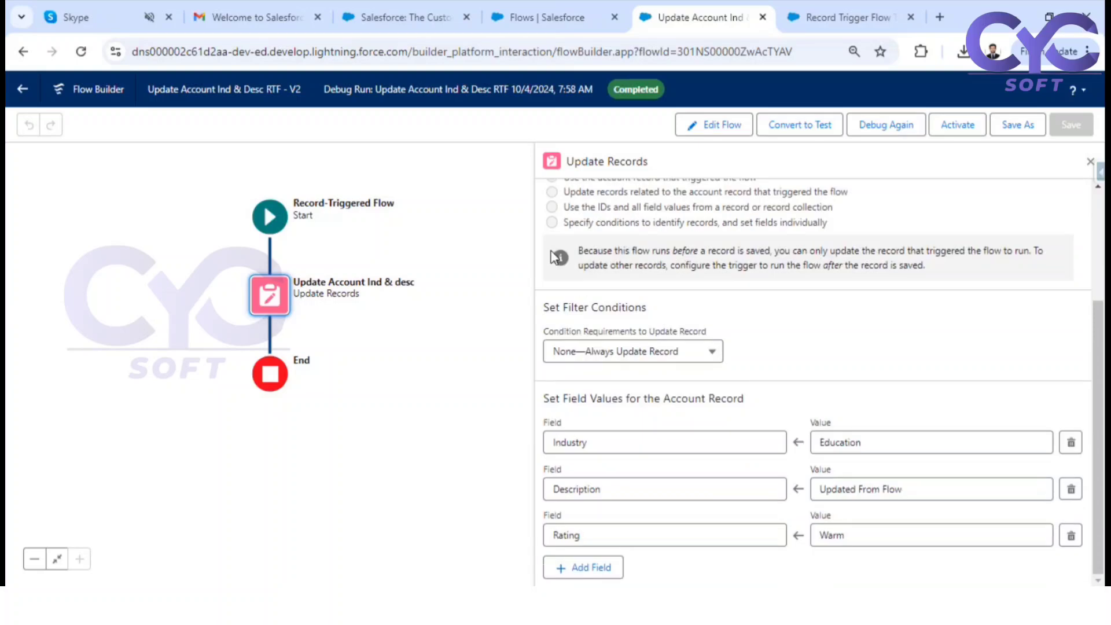
{"action": "scroll", "coordinate": [600, 274], "scroll_direction": "up", "scroll_amount": 2}
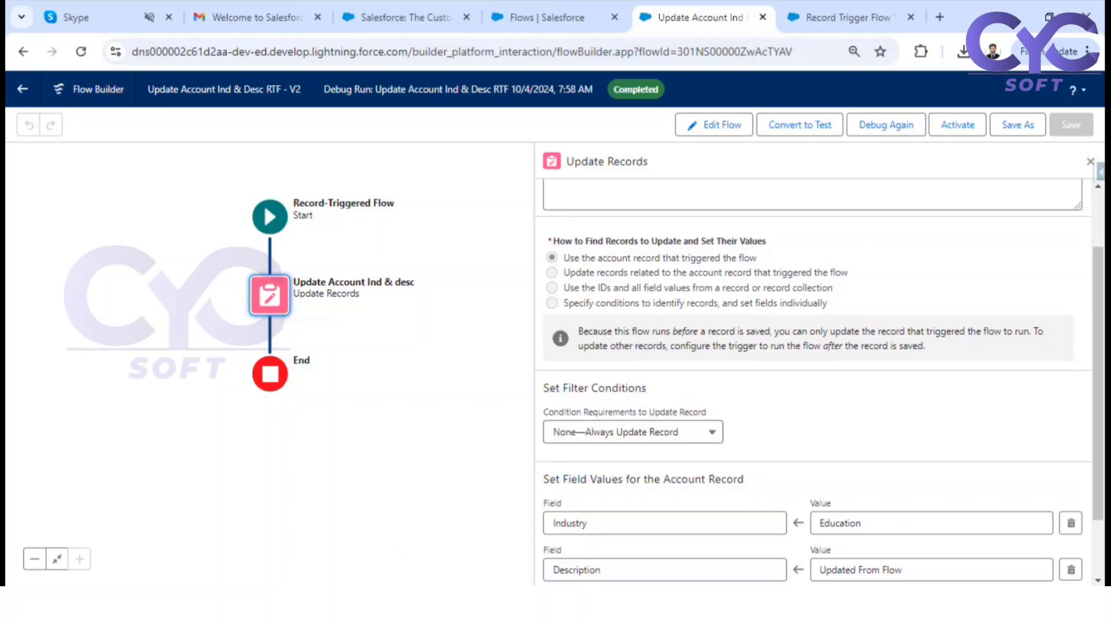
{"action": "key", "text": "alt+Tab"}
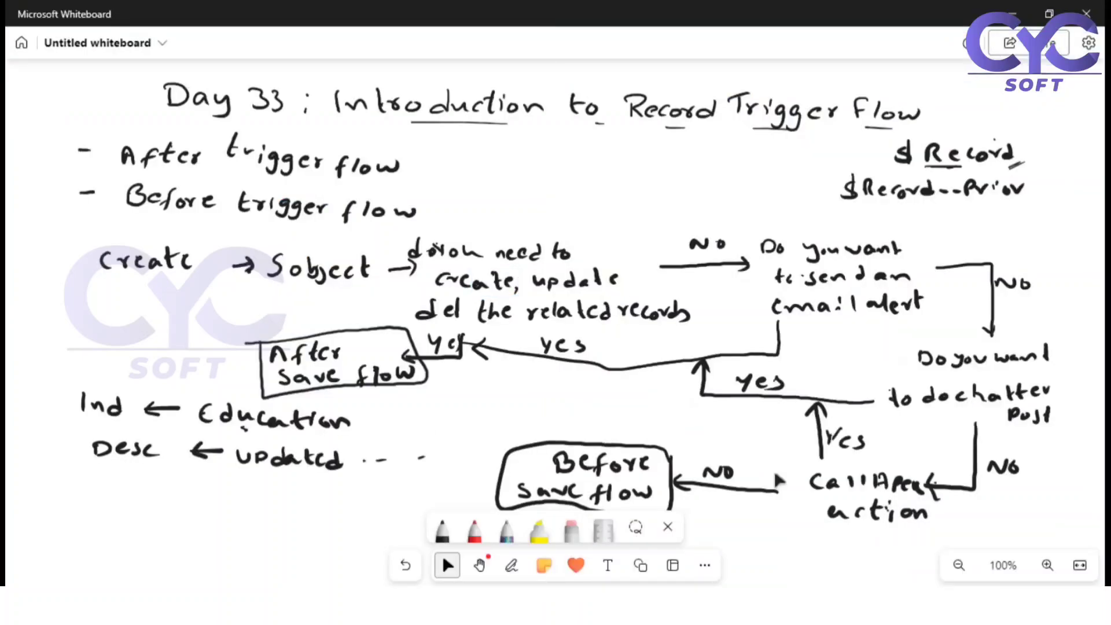